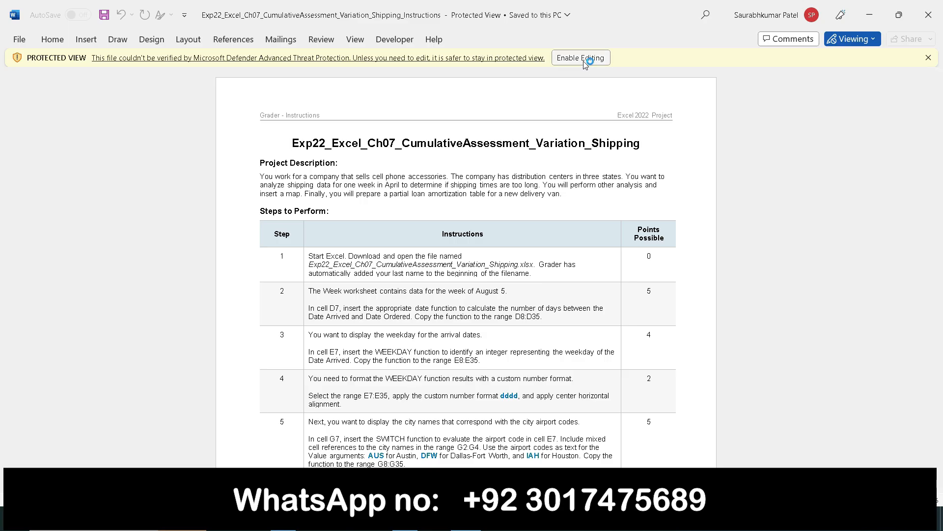
Enable editing of the shipping instructions document and look through its listed project steps from start to end.
{"action": "left_click", "coordinate": [581, 58]}
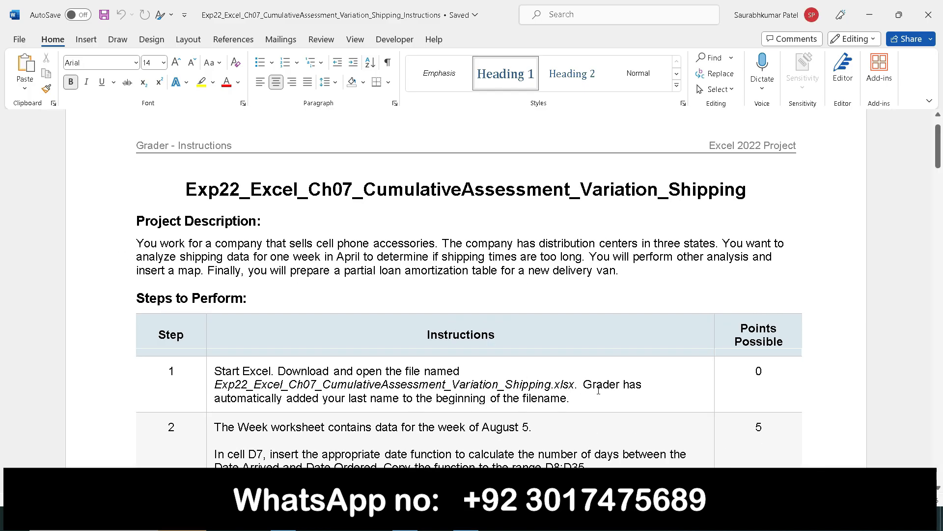
{"action": "scroll", "coordinate": [599, 387], "scroll_direction": "down", "scroll_amount": 15}
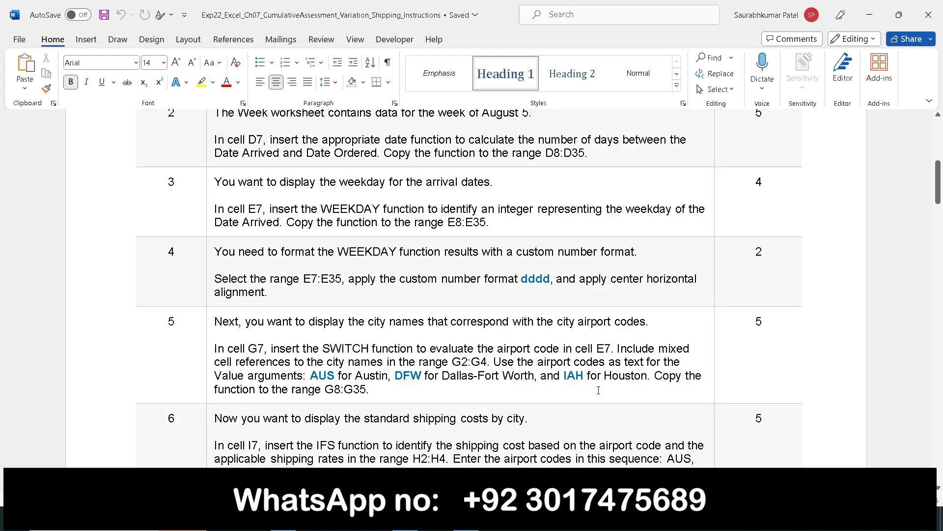
{"action": "scroll", "coordinate": [594, 397], "scroll_direction": "down", "scroll_amount": 15}
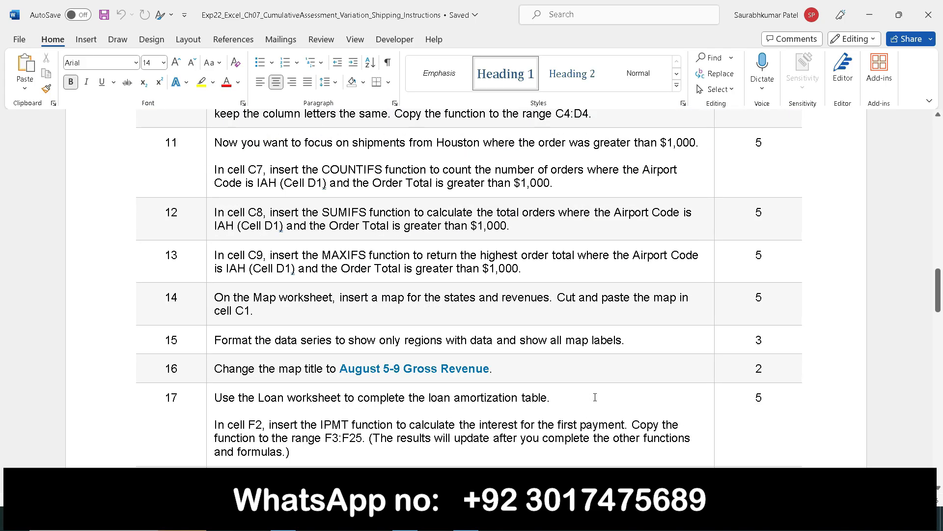
{"action": "scroll", "coordinate": [595, 402], "scroll_direction": "down", "scroll_amount": 10}
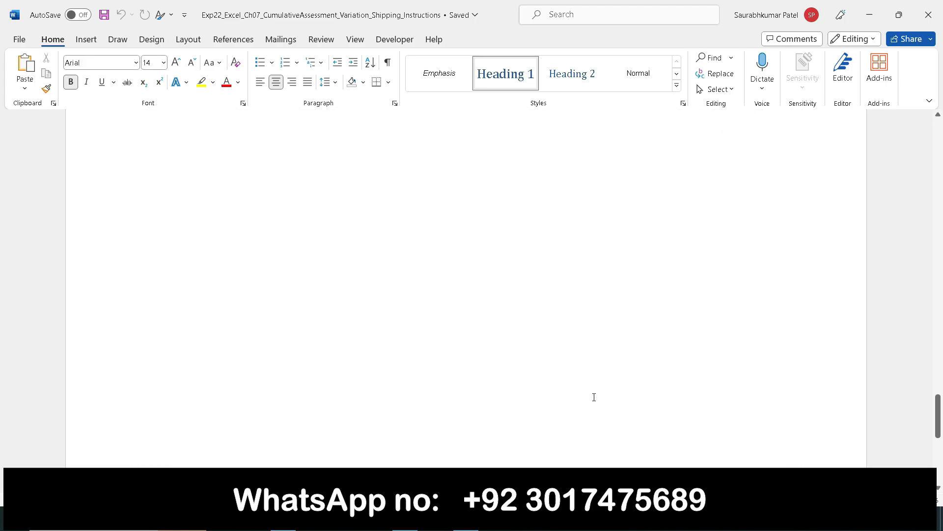
{"action": "scroll", "coordinate": [592, 393], "scroll_direction": "up", "scroll_amount": 5}
{"action": "scroll", "coordinate": [592, 392], "scroll_direction": "up", "scroll_amount": 20}
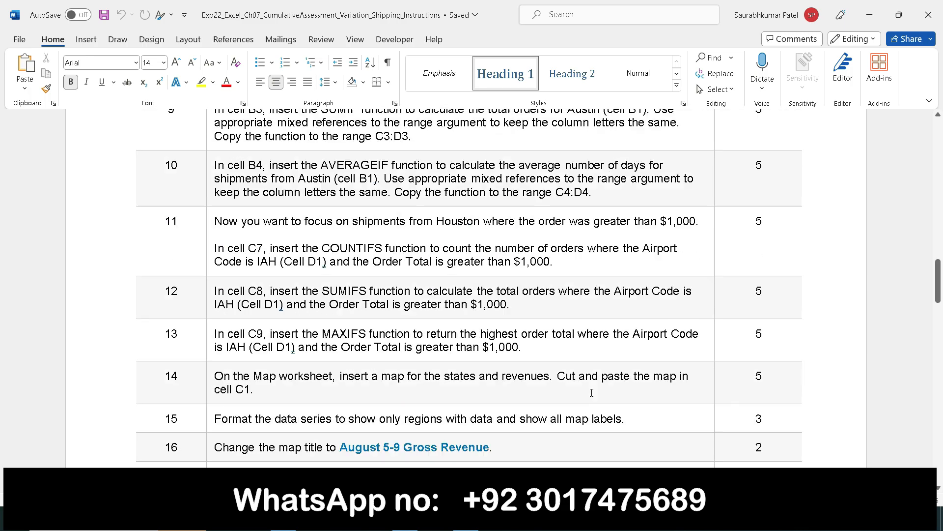
{"action": "scroll", "coordinate": [592, 392], "scroll_direction": "up", "scroll_amount": 10}
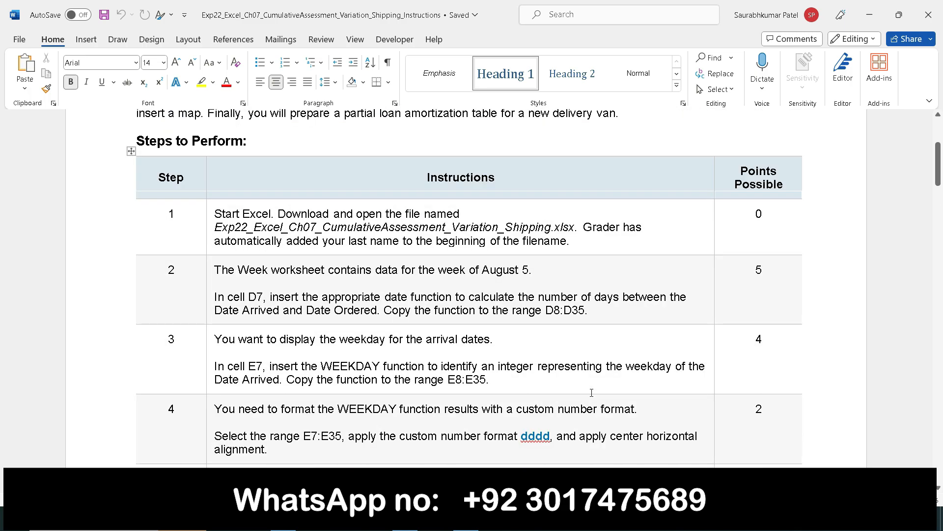
{"action": "scroll", "coordinate": [591, 392], "scroll_direction": "up", "scroll_amount": 2}
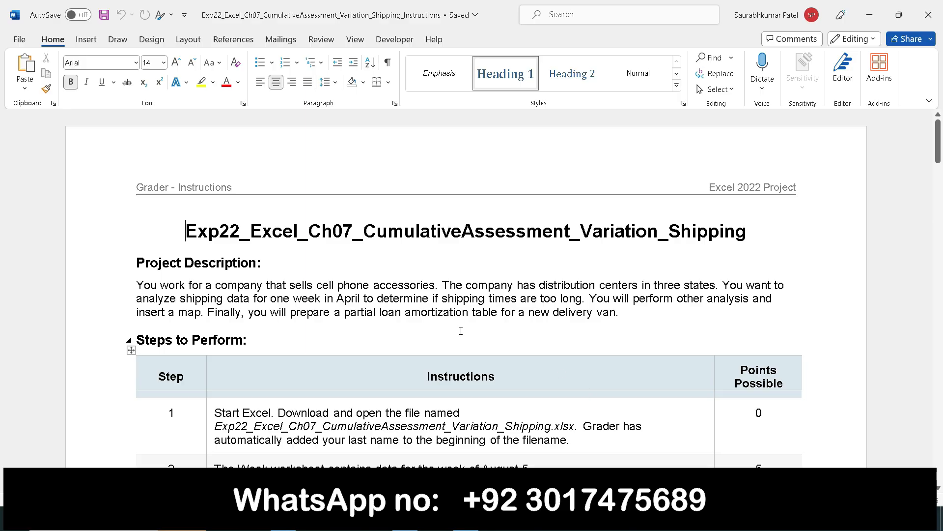
{"action": "left_click", "coordinate": [939, 141]}
{"action": "left_click_drag", "start_coordinate": [941, 141], "coordinate": [941, 144]}
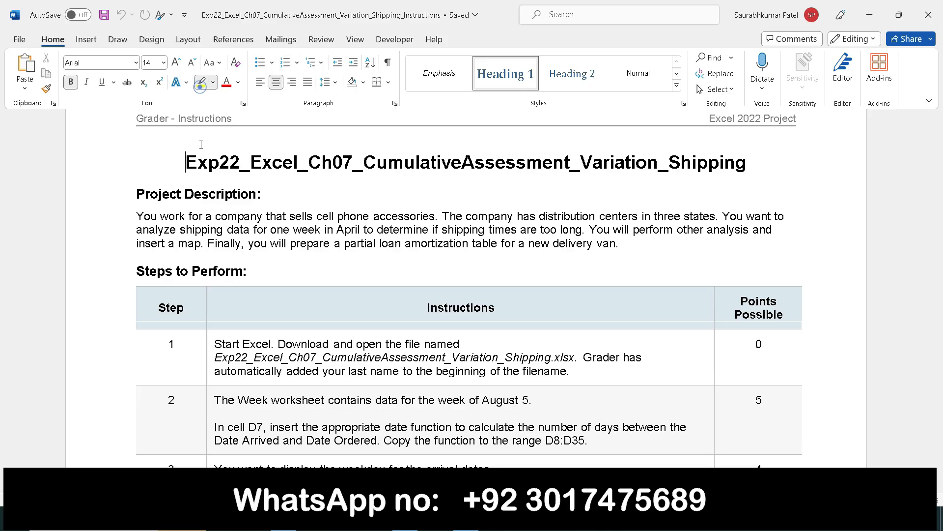
Highlight the document title and the "Project Description:" heading in yellow.
{"action": "left_click", "coordinate": [201, 84]}
{"action": "mouse_move", "coordinate": [186, 163]}
{"action": "left_mouse_down"}
{"action": "mouse_move", "coordinate": [749, 164]}
{"action": "mouse_move", "coordinate": [719, 179]}
{"action": "left_mouse_up"}
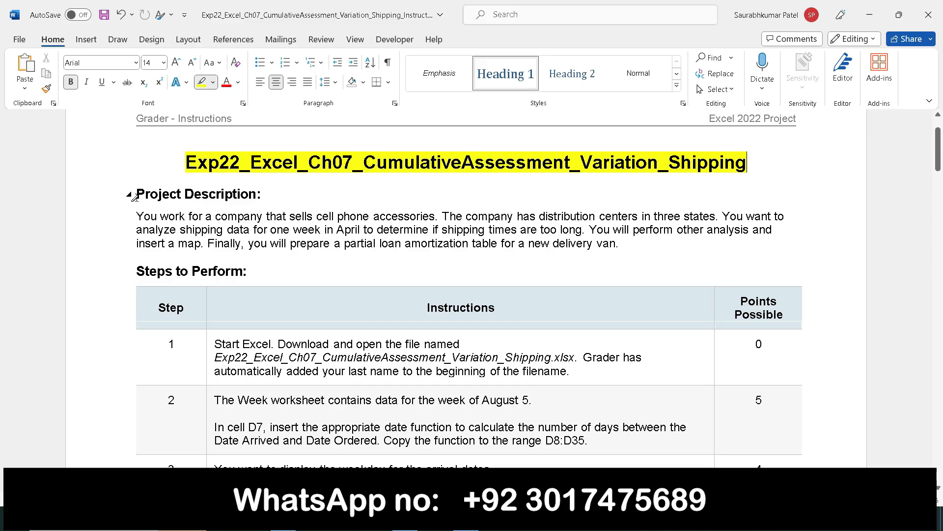
{"action": "left_click_drag", "start_coordinate": [160, 194], "coordinate": [268, 194]}
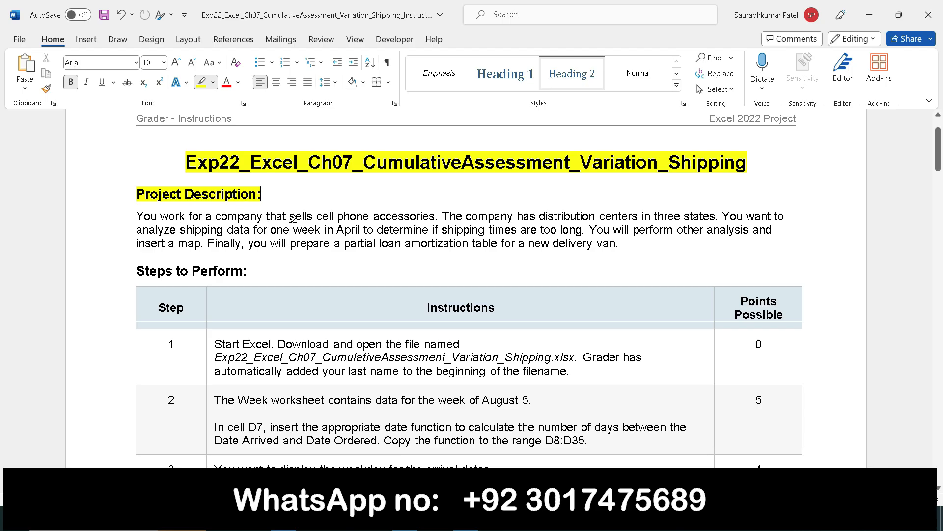
Highlight the project description's key phrases in yellow: cell phone accessories, distribution centers, shipping data analysis, map insertion and the loan amortization table.
{"action": "left_click_drag", "start_coordinate": [291, 217], "coordinate": [435, 218]}
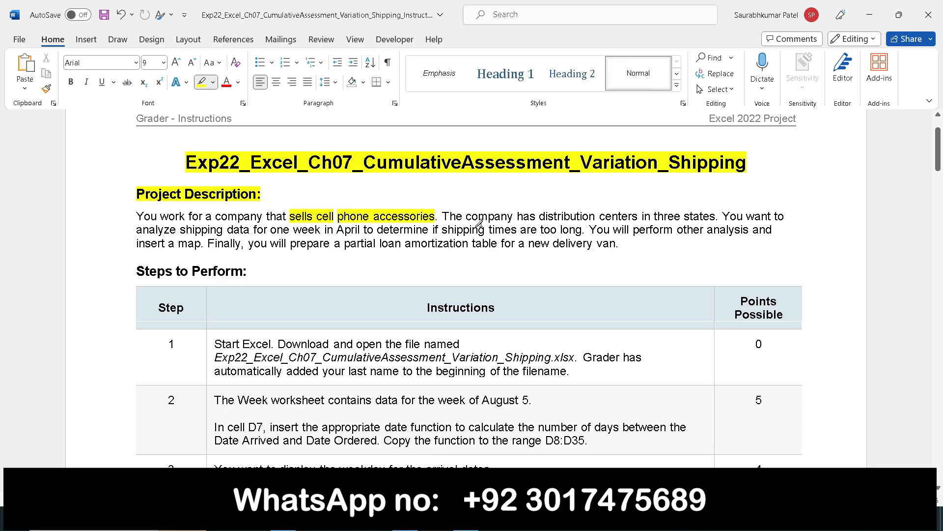
{"action": "left_click_drag", "start_coordinate": [540, 217], "coordinate": [716, 218]}
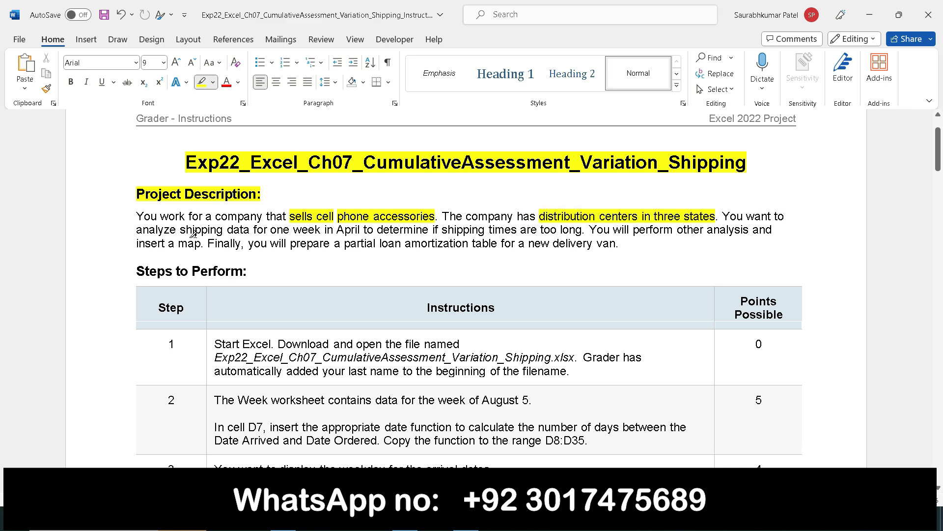
{"action": "mouse_move", "coordinate": [179, 231]}
{"action": "left_mouse_down"}
{"action": "mouse_move", "coordinate": [578, 238]}
{"action": "mouse_move", "coordinate": [585, 230]}
{"action": "left_mouse_up"}
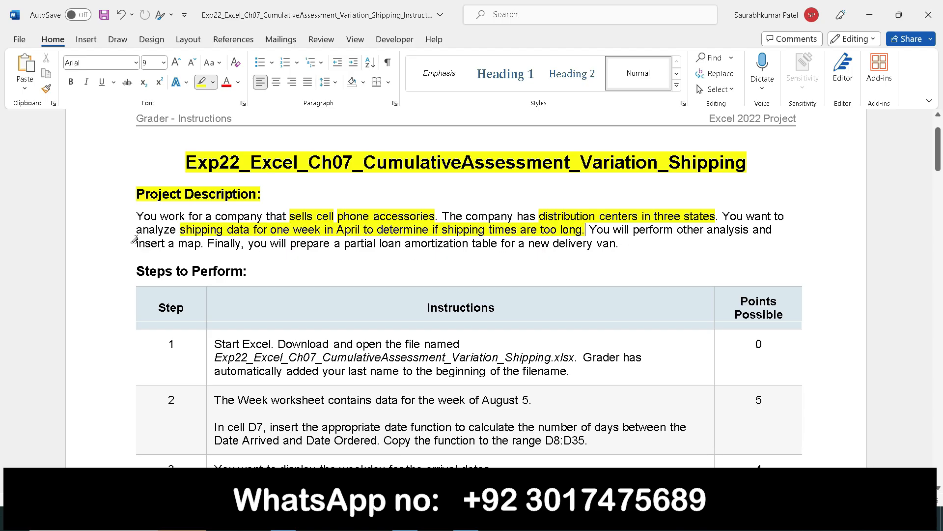
{"action": "mouse_move", "coordinate": [147, 245]}
{"action": "left_mouse_down"}
{"action": "mouse_move", "coordinate": [242, 244]}
{"action": "mouse_move", "coordinate": [207, 241]}
{"action": "left_mouse_up"}
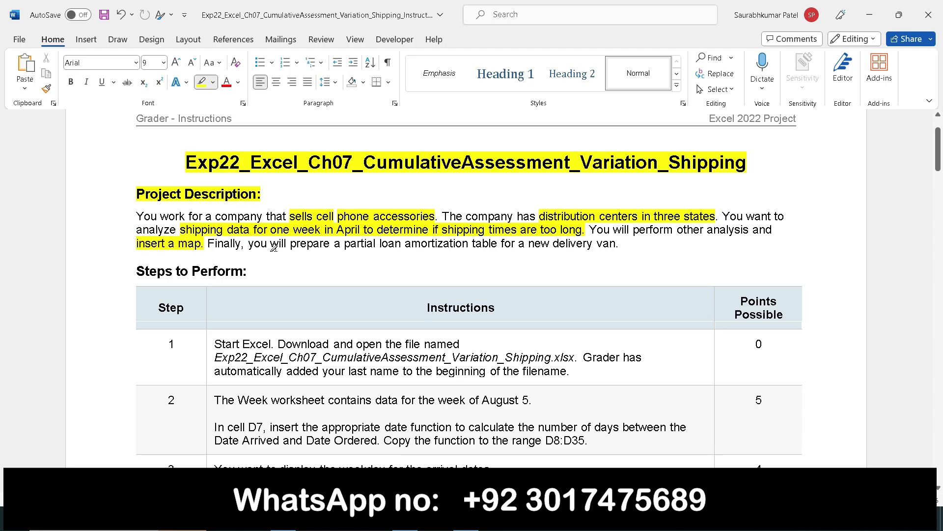
{"action": "mouse_move", "coordinate": [290, 243]}
{"action": "left_mouse_down"}
{"action": "mouse_move", "coordinate": [524, 252]}
{"action": "mouse_move", "coordinate": [615, 245]}
{"action": "left_mouse_up"}
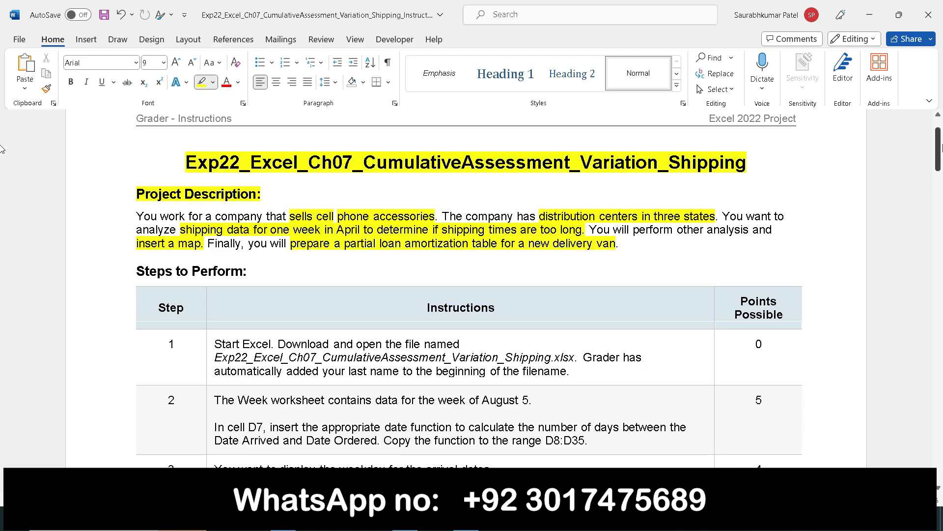
Highlight the workbook file name and the Grader filename note in instruction step 1 in yellow.
{"action": "left_click_drag", "start_coordinate": [941, 147], "coordinate": [942, 149]}
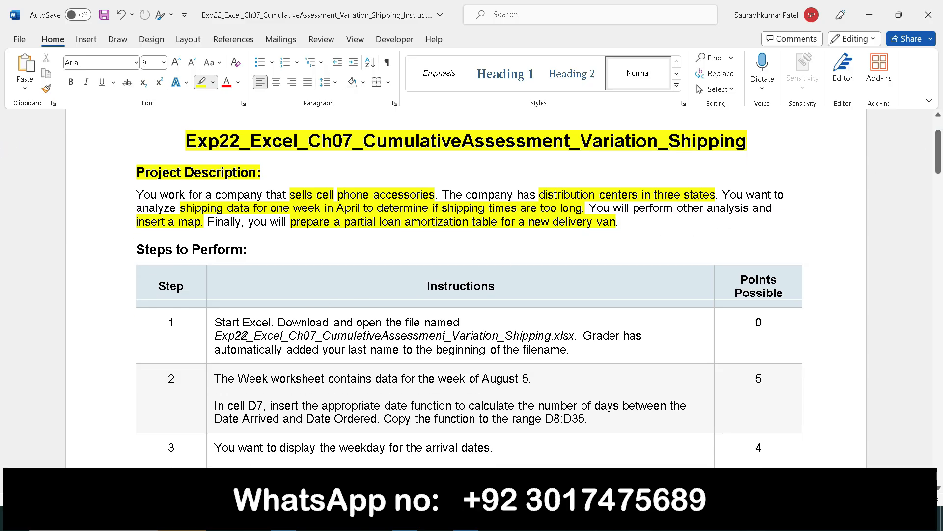
{"action": "left_click_drag", "start_coordinate": [215, 335], "coordinate": [576, 349]}
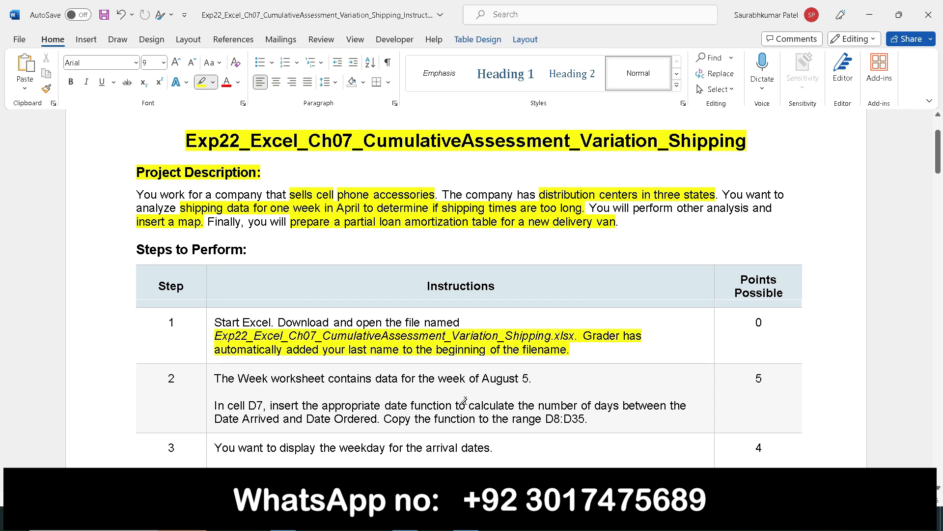
Open the Exp22_Excel_Ch07_CumulativeAssessment_Variation_Shipping workbook in Excel from the project folder and enable editing.
{"action": "mouse_move", "coordinate": [465, 522]}
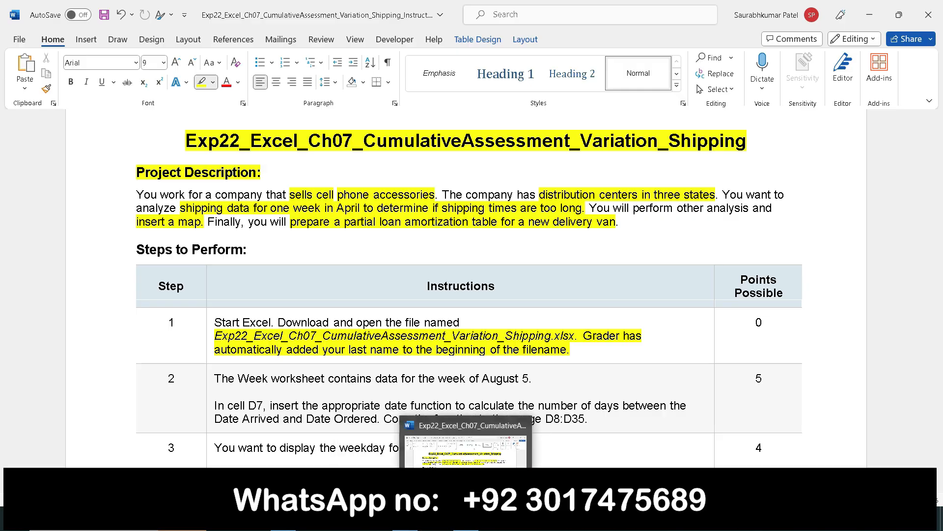
{"action": "left_click", "coordinate": [283, 522]}
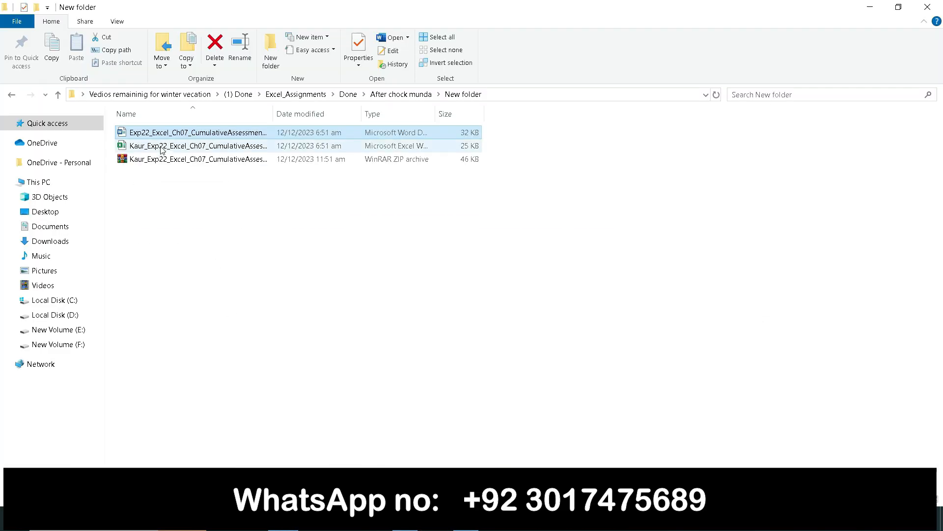
{"action": "double_click", "coordinate": [159, 146]}
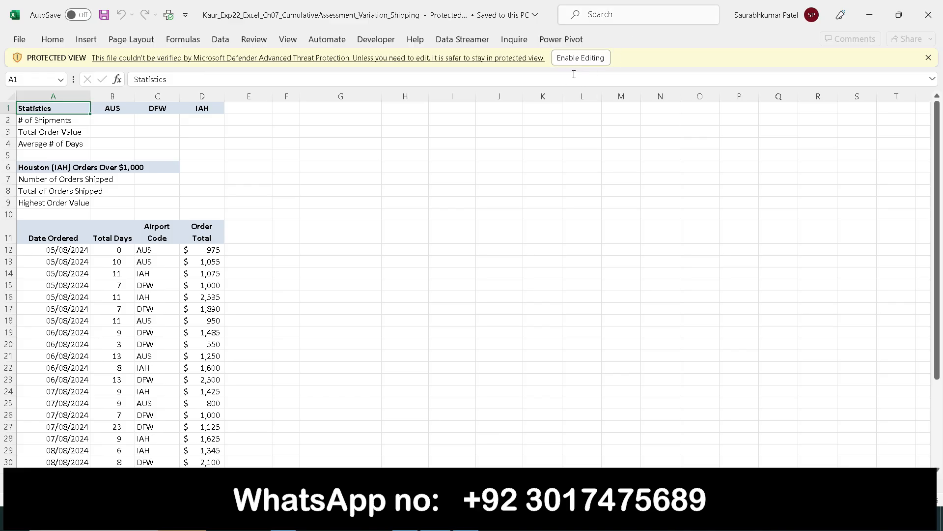
{"action": "left_click", "coordinate": [585, 59]}
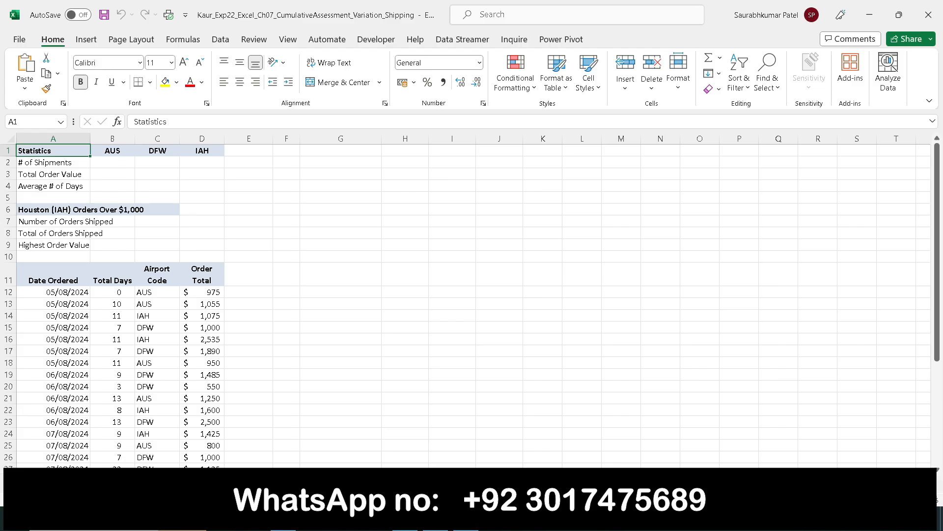
Examine the shipment statistics worksheet and the Week worksheet's order data, enlarged for readability.
{"action": "left_click", "coordinate": [910, 500]}
{"action": "left_click", "coordinate": [911, 500]}
{"action": "left_click", "coordinate": [910, 500]}
{"action": "left_click", "coordinate": [910, 500]}
{"action": "left_click", "coordinate": [910, 500]}
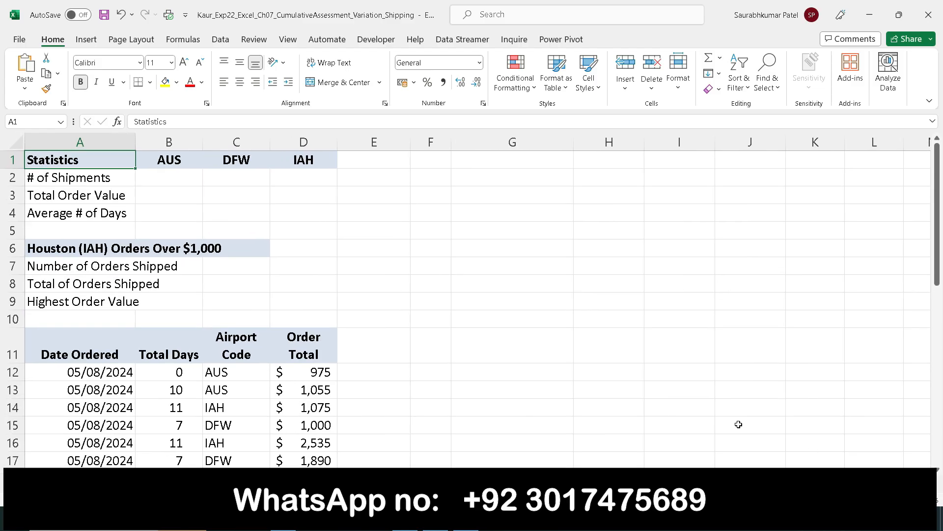
{"action": "scroll", "coordinate": [466, 343], "scroll_direction": "down", "scroll_amount": 8}
{"action": "scroll", "coordinate": [466, 344], "scroll_direction": "up", "scroll_amount": 6}
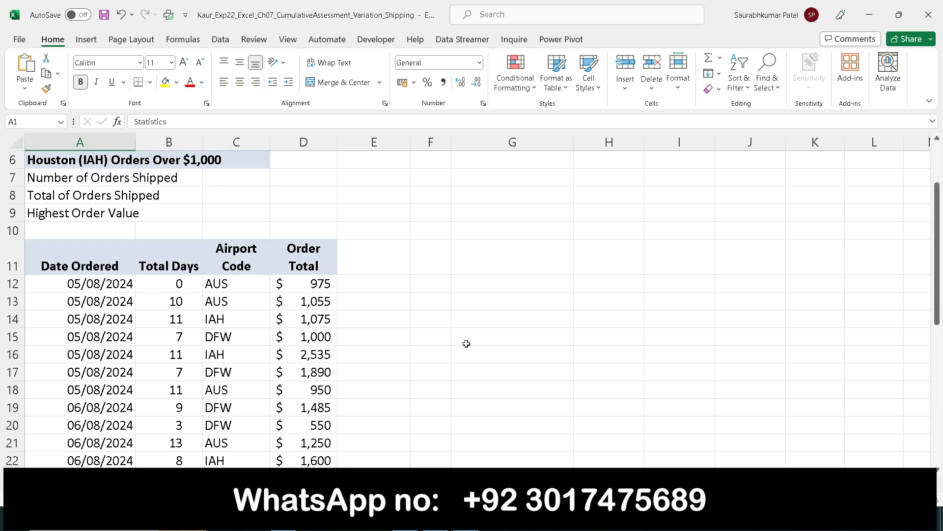
{"action": "scroll", "coordinate": [466, 344], "scroll_direction": "up", "scroll_amount": 2}
{"action": "left_click", "coordinate": [74, 484]}
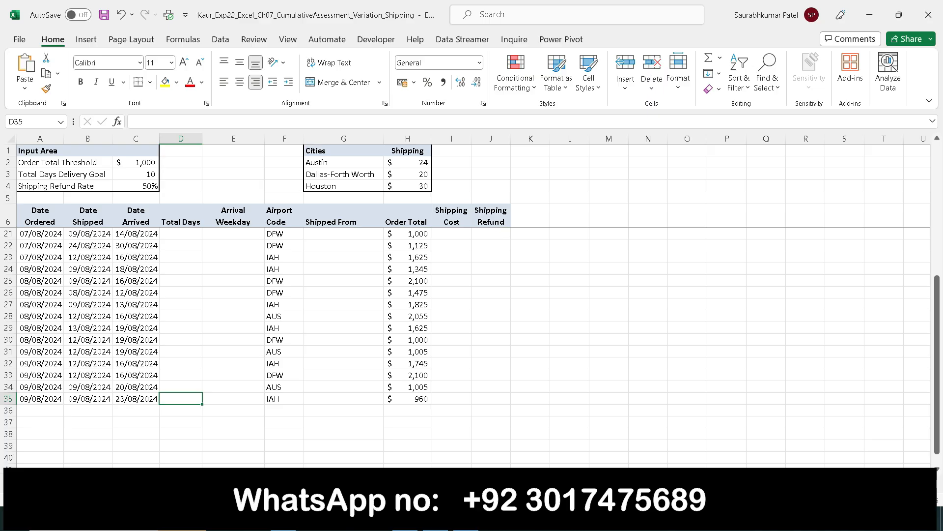
{"action": "scroll", "coordinate": [466, 300], "scroll_direction": "up", "scroll_amount": 2}
{"action": "scroll", "coordinate": [628, 387], "scroll_direction": "up", "scroll_amount": 5}
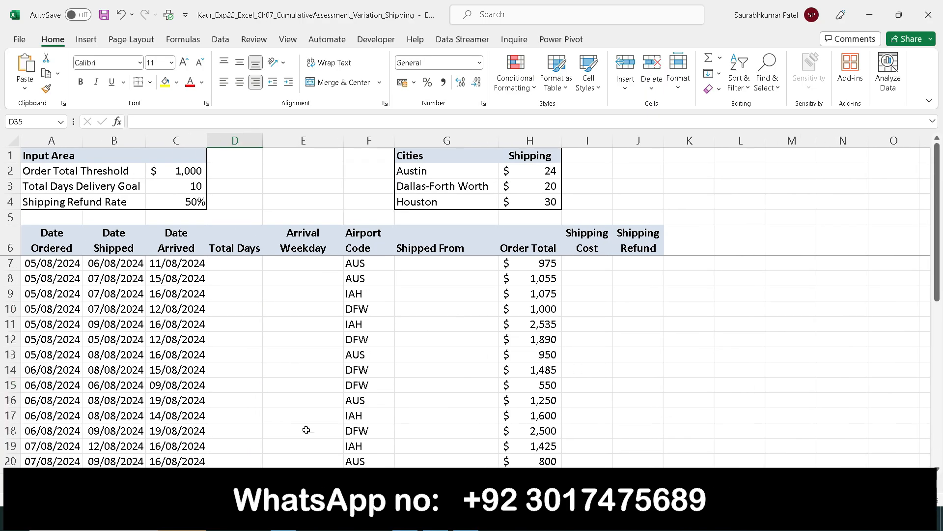
Examine the Map worksheet's state revenues and the Loan worksheet's amortization layout, and return to the Week worksheet.
{"action": "left_click", "coordinate": [129, 484]}
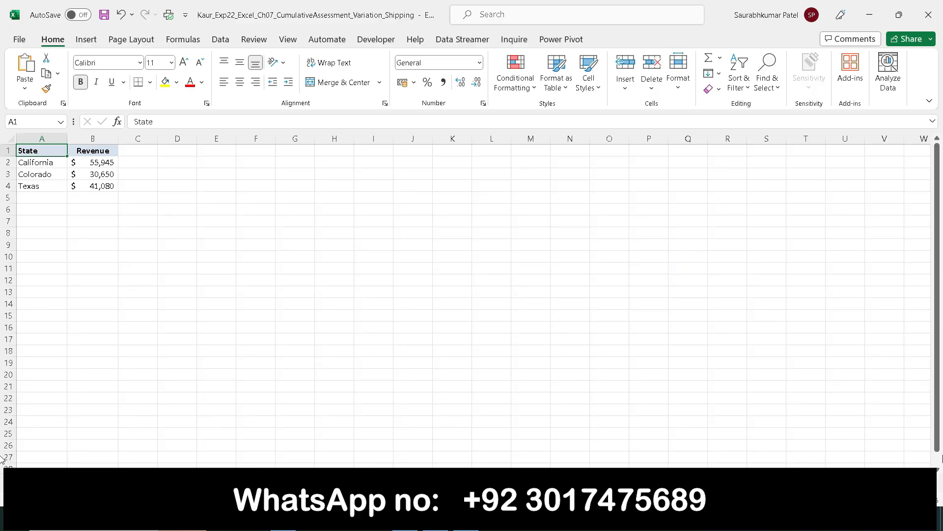
{"action": "left_click", "coordinate": [912, 499]}
{"action": "left_click", "coordinate": [912, 499]}
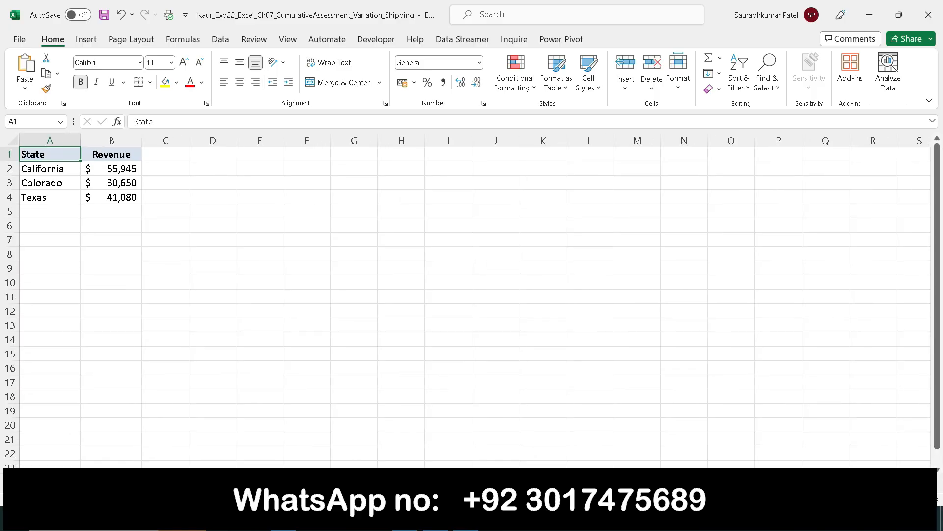
{"action": "left_click", "coordinate": [912, 500]}
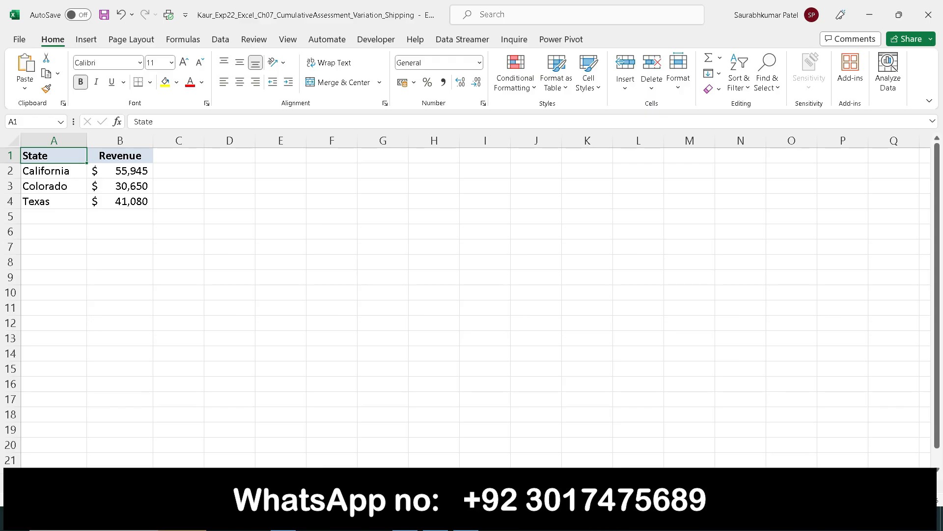
{"action": "left_click", "coordinate": [167, 484]}
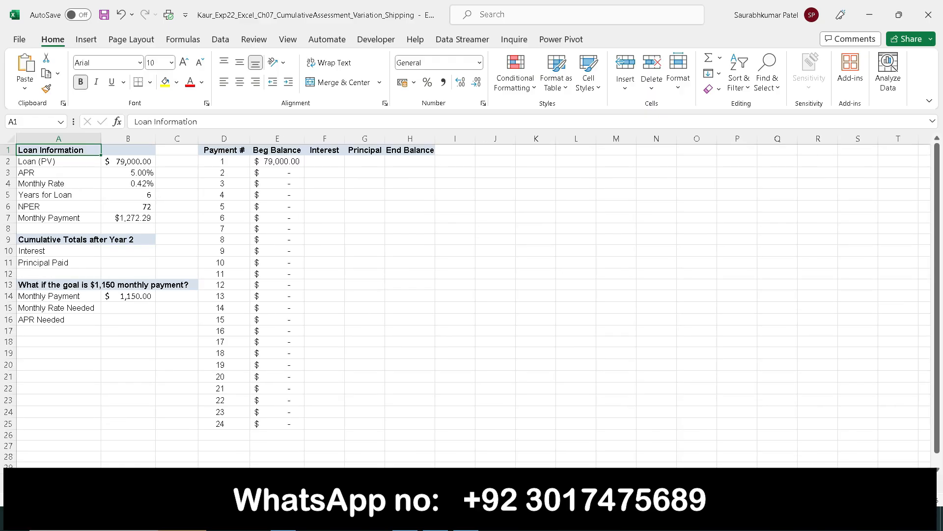
{"action": "left_click", "coordinate": [912, 500]}
{"action": "left_click", "coordinate": [912, 499]}
{"action": "left_click", "coordinate": [912, 499]}
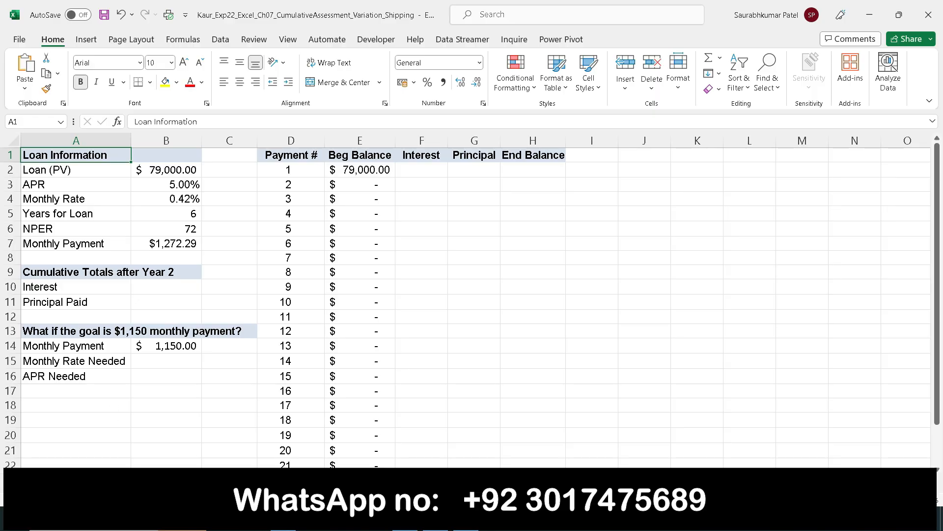
{"action": "left_click", "coordinate": [79, 484]}
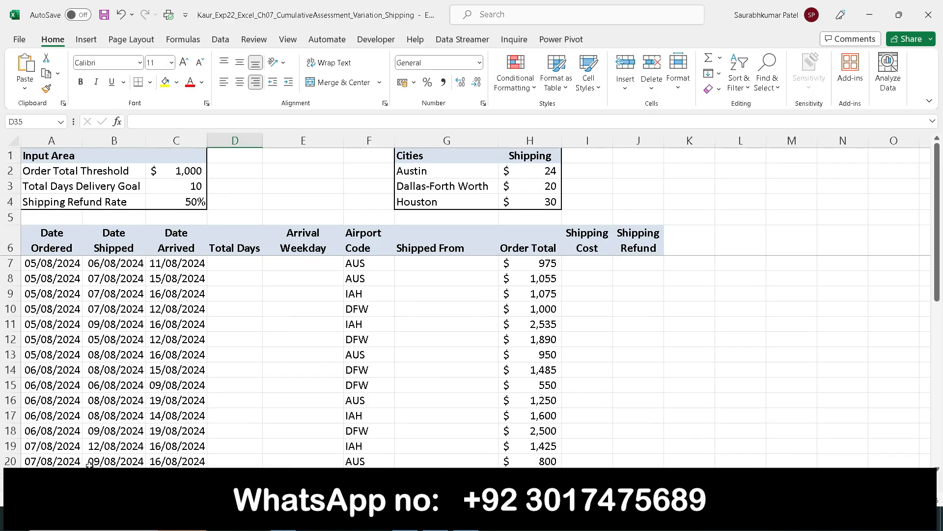
Switch back to the Word instructions and remove the highlight from the file name and Grader note in step 1.
{"action": "left_click", "coordinate": [873, 15]}
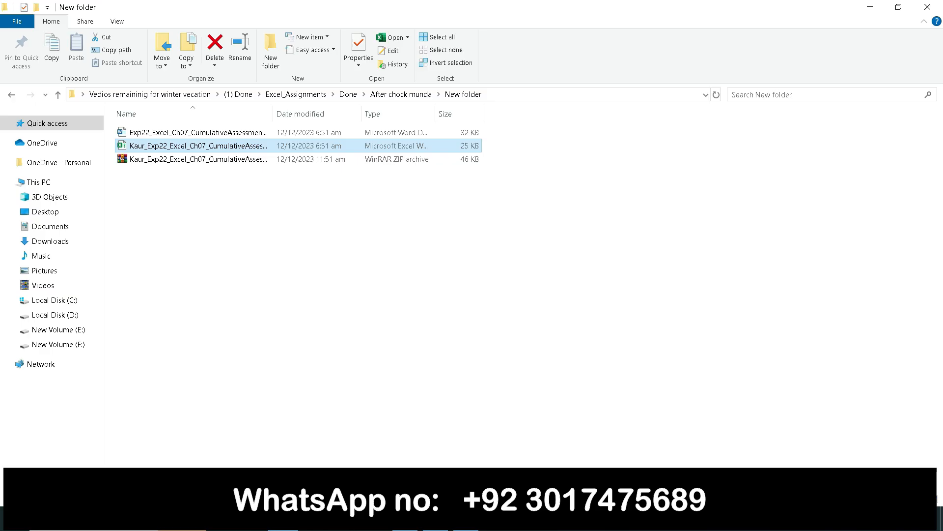
{"action": "left_click", "coordinate": [436, 519]}
{"action": "left_click", "coordinate": [466, 519]}
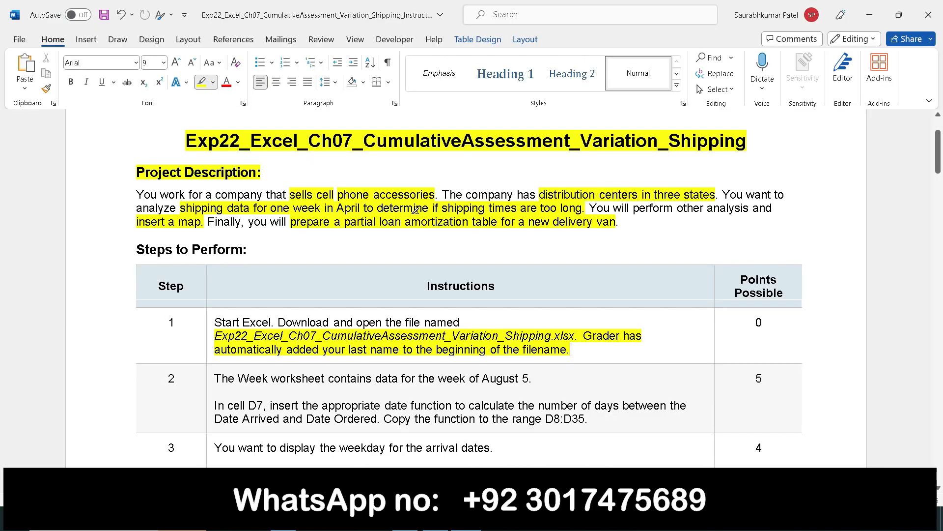
{"action": "left_click_drag", "start_coordinate": [571, 350], "coordinate": [221, 340]}
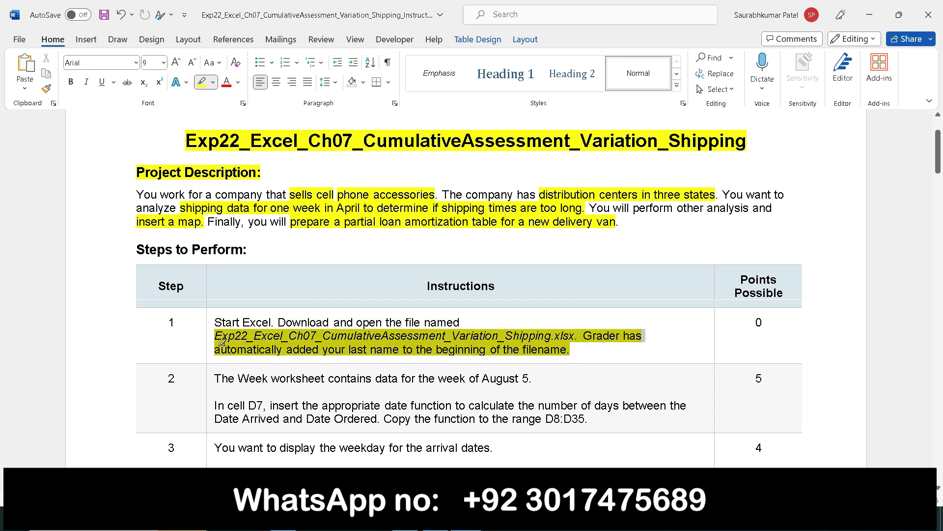
{"action": "left_click", "coordinate": [220, 339]}
{"action": "scroll", "coordinate": [611, 348], "scroll_direction": "down", "scroll_amount": 5}
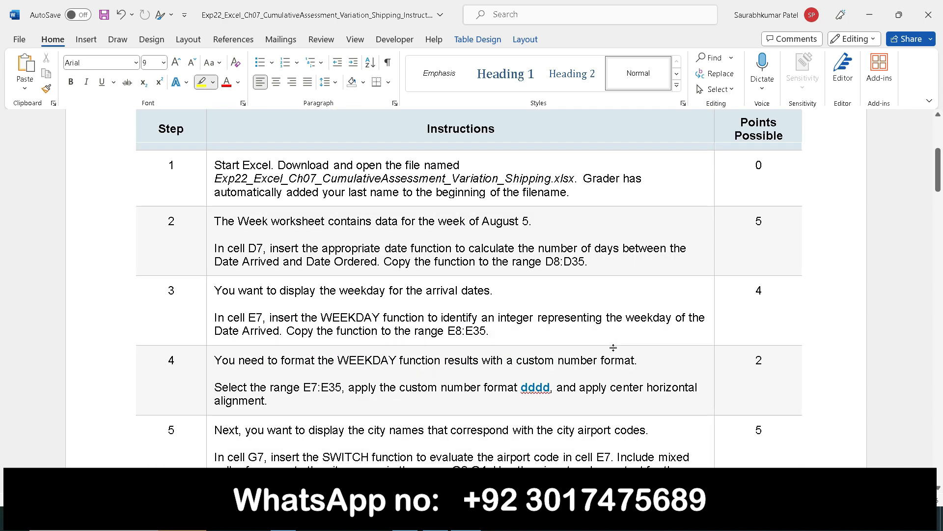
Make the step 2 instructions about cell D7 bold and clear the yellow highlight from them.
{"action": "left_click", "coordinate": [938, 487]}
{"action": "left_click", "coordinate": [939, 488]}
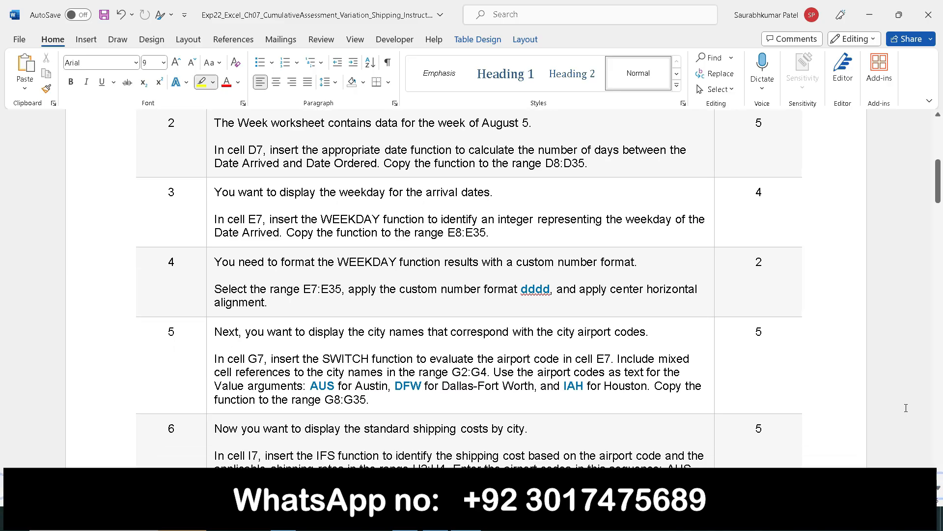
{"action": "left_click", "coordinate": [211, 131]}
{"action": "key", "text": "Escape"}
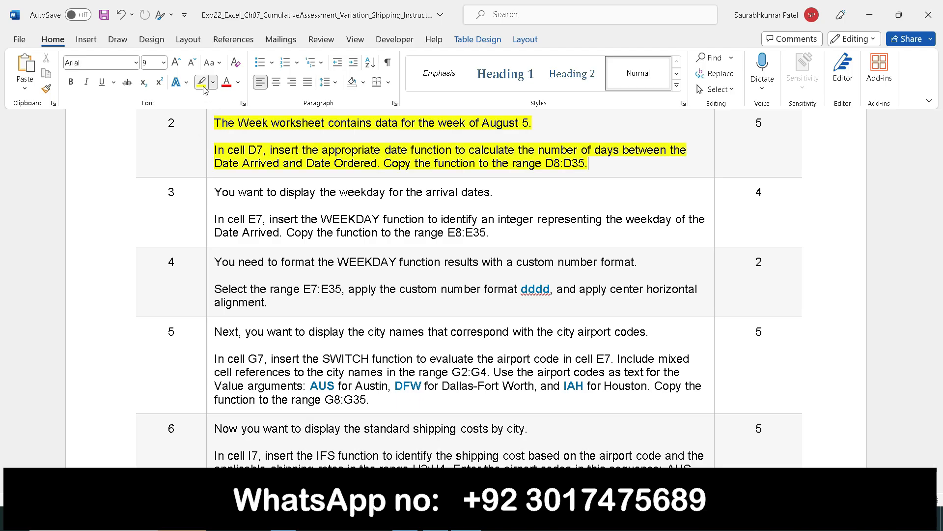
{"action": "left_click", "coordinate": [211, 121]}
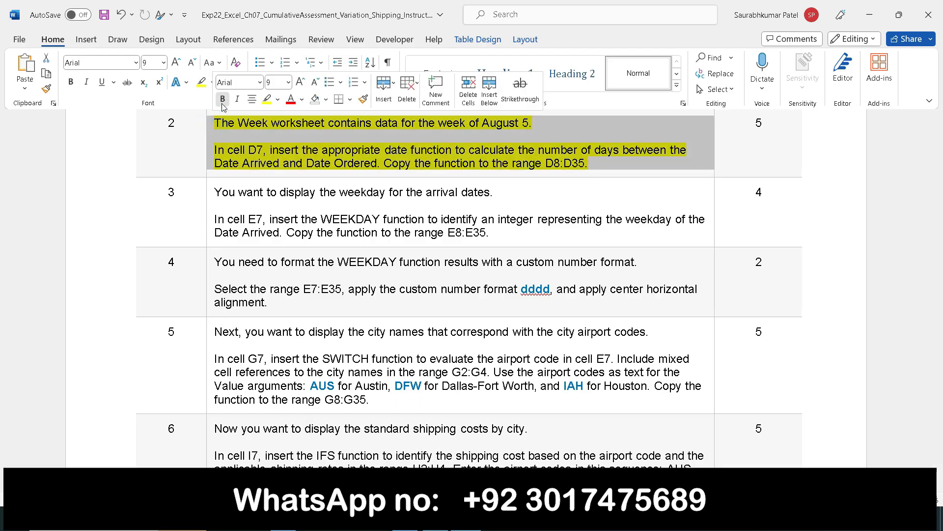
{"action": "left_click", "coordinate": [222, 100]}
{"action": "left_click", "coordinate": [641, 167]}
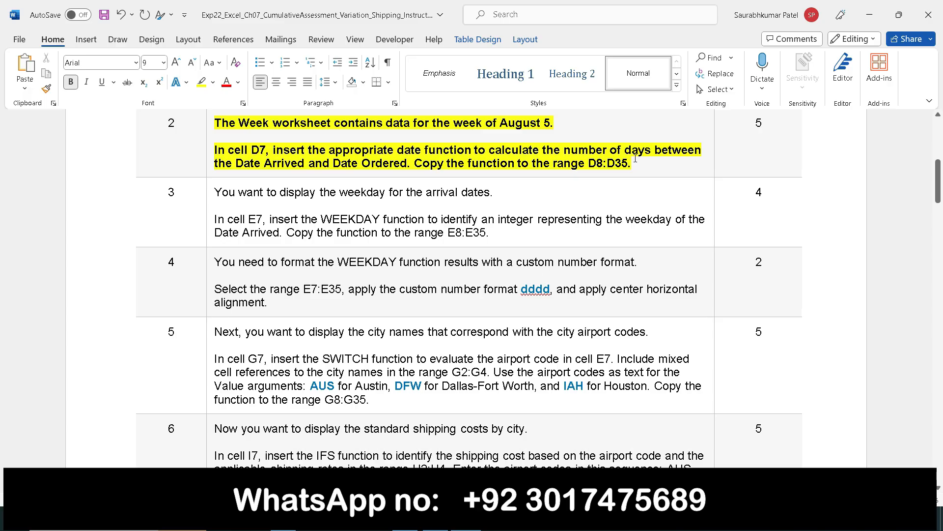
{"action": "left_click_drag", "start_coordinate": [633, 164], "coordinate": [215, 123]}
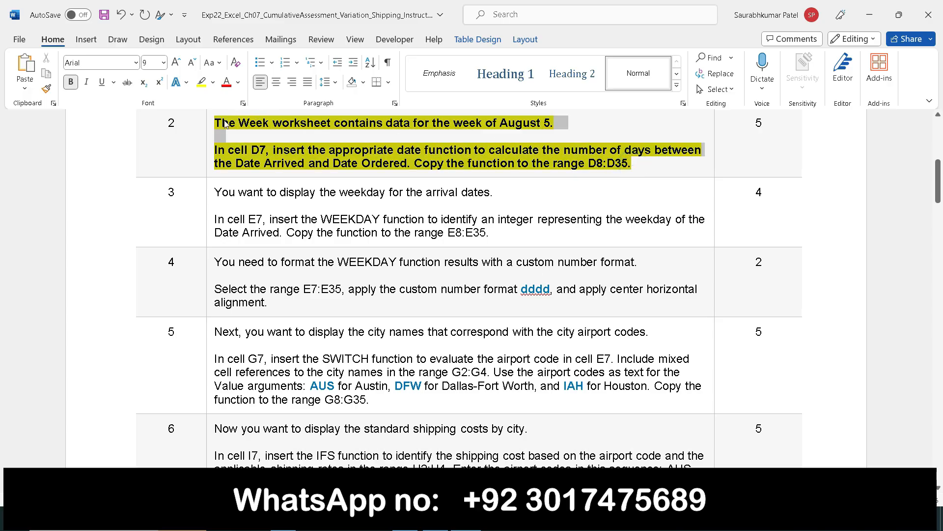
{"action": "left_click", "coordinate": [201, 82]}
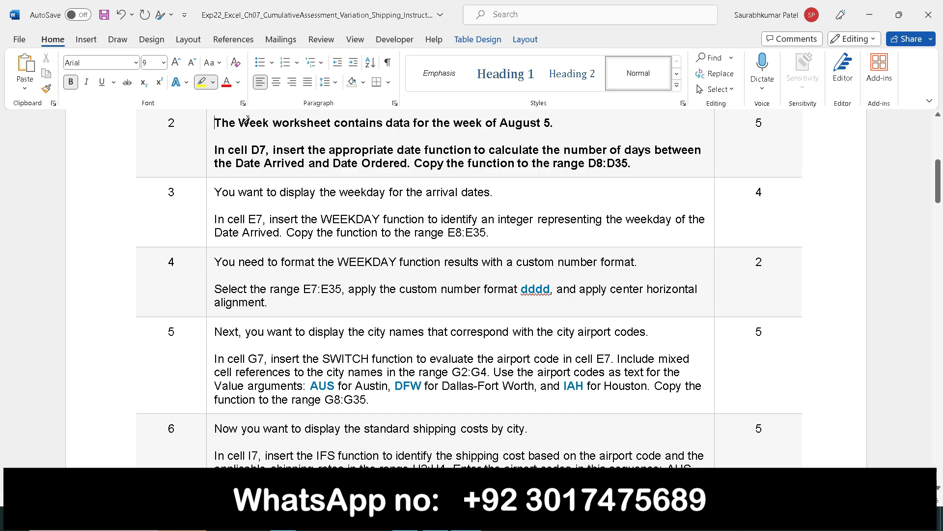
Highlight "Week worksheet contains data for the week of August 5" and "cell D7" in step 2, and select D7 in the Excel workbook.
{"action": "left_click_drag", "start_coordinate": [239, 123], "coordinate": [550, 121]}
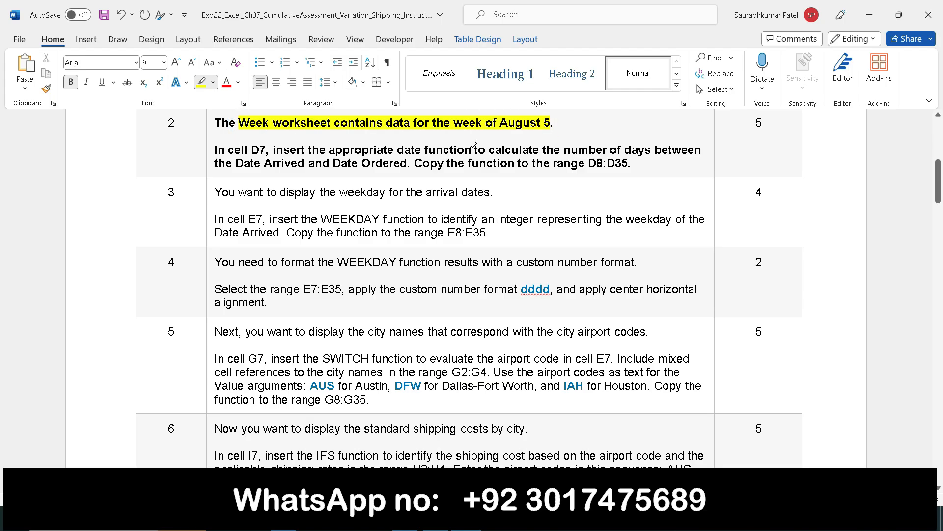
{"action": "left_click_drag", "start_coordinate": [229, 150], "coordinate": [266, 151]}
{"action": "left_click", "coordinate": [435, 519]}
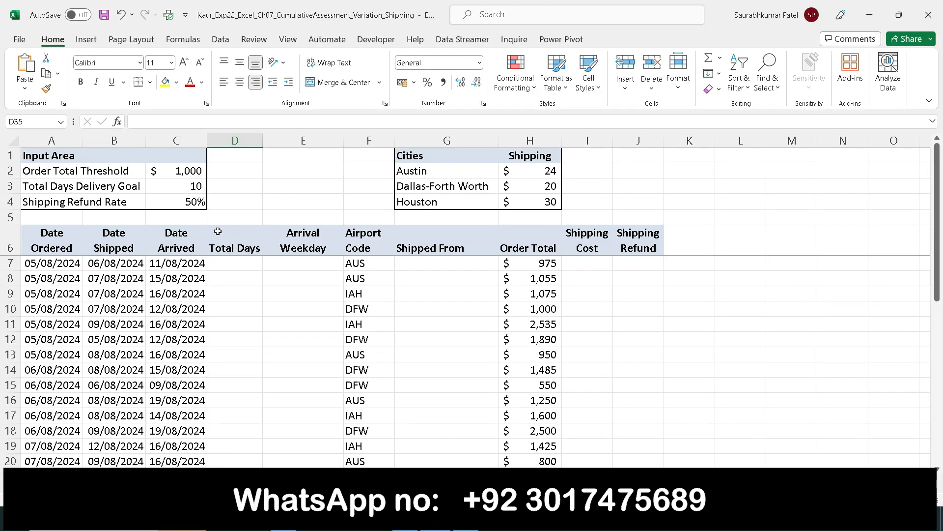
{"action": "left_click", "coordinate": [224, 274]}
{"action": "left_click", "coordinate": [223, 265]}
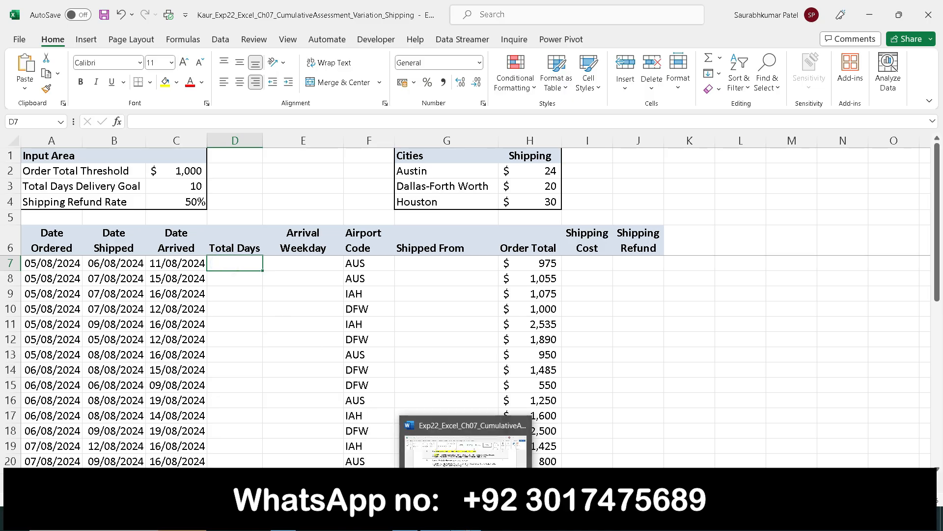
Return to the Word instructions and highlight the step 2 wording about inserting a date function for days between Date Arrived and Date Ordered.
{"action": "left_click", "coordinate": [467, 518]}
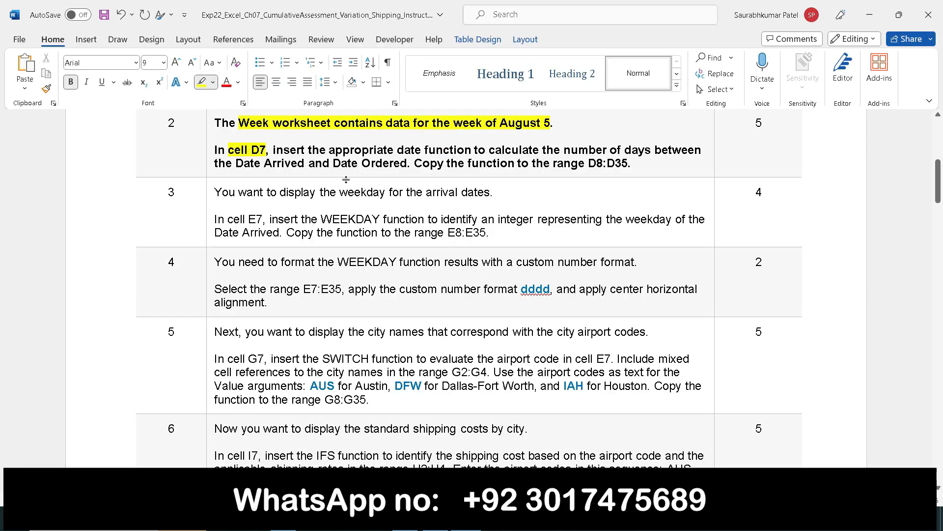
{"action": "left_click", "coordinate": [435, 519]}
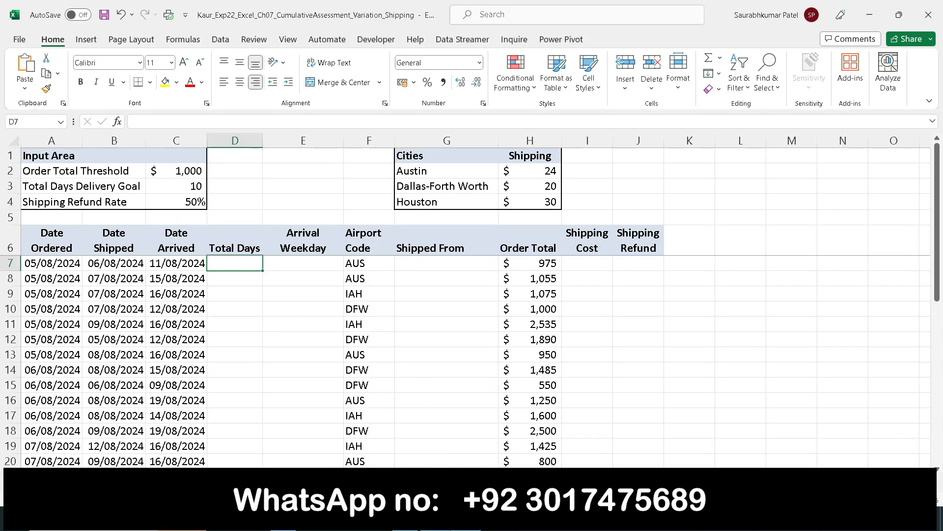
{"action": "left_click", "coordinate": [465, 519]}
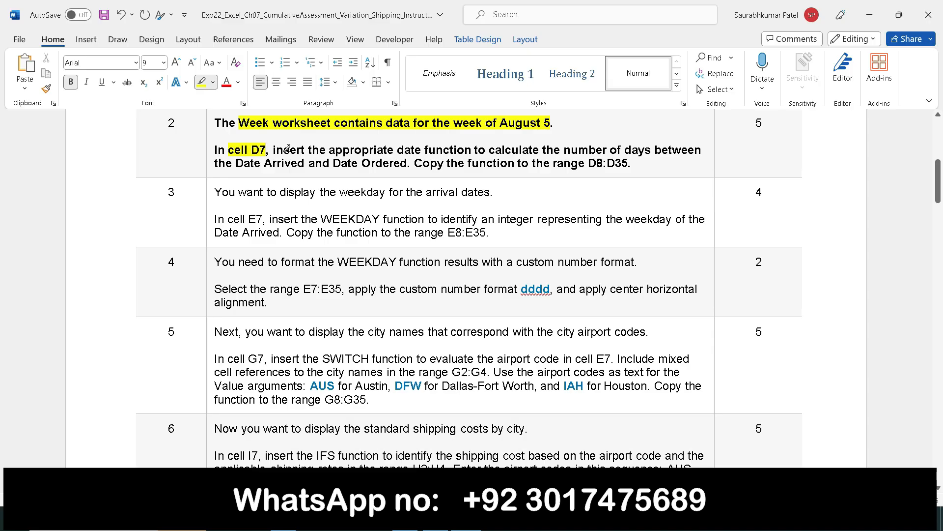
{"action": "left_click", "coordinate": [436, 518]}
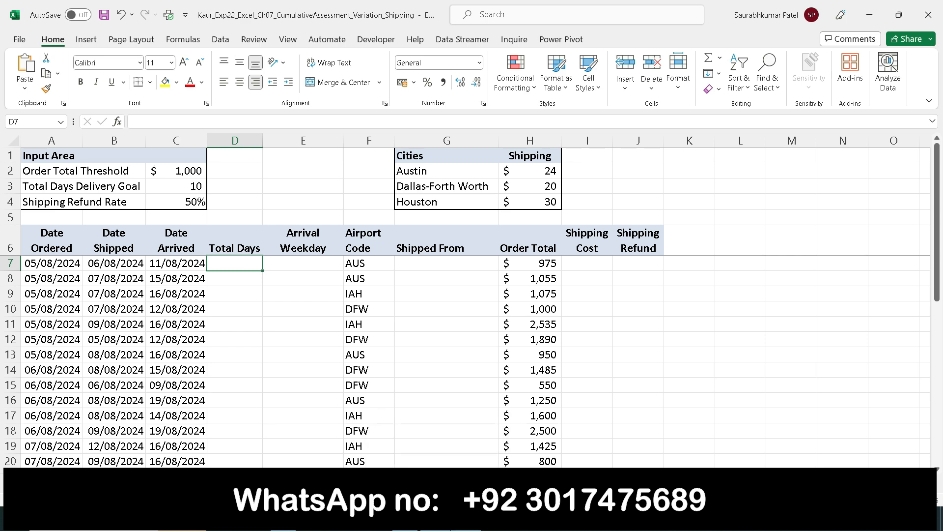
{"action": "left_click", "coordinate": [466, 519]}
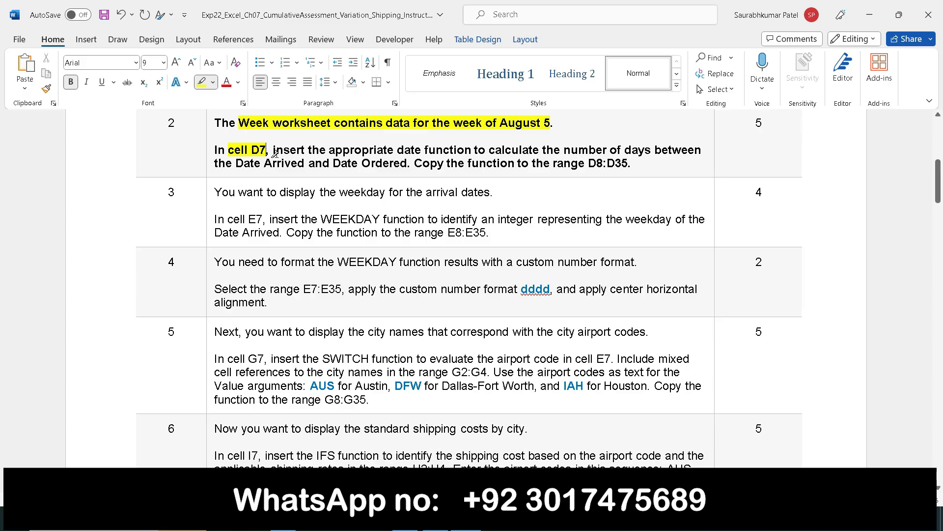
{"action": "mouse_move", "coordinate": [272, 151]}
{"action": "left_mouse_down"}
{"action": "mouse_move", "coordinate": [692, 161]}
{"action": "mouse_move", "coordinate": [406, 162]}
{"action": "left_mouse_up"}
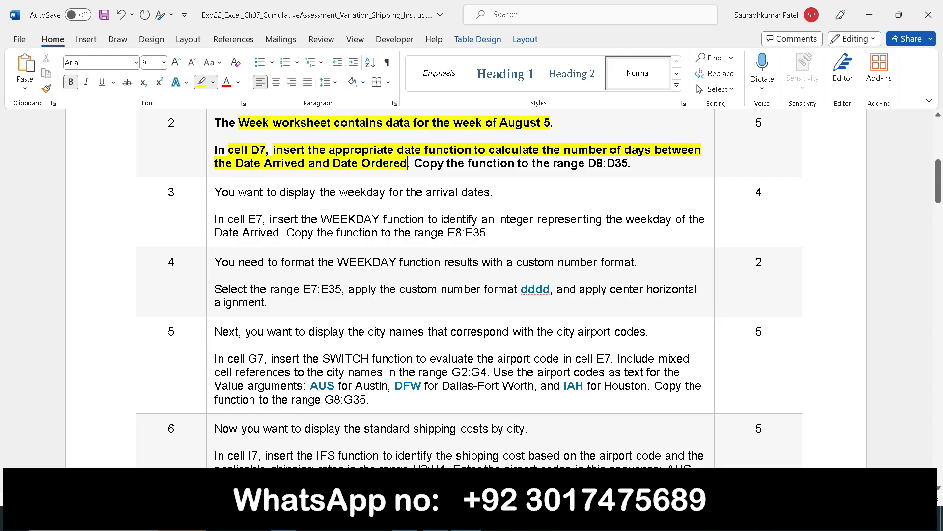
Switch to Excel and enter the formula =C7-A7 in cell D7 of the Week worksheet.
{"action": "left_click", "coordinate": [436, 518]}
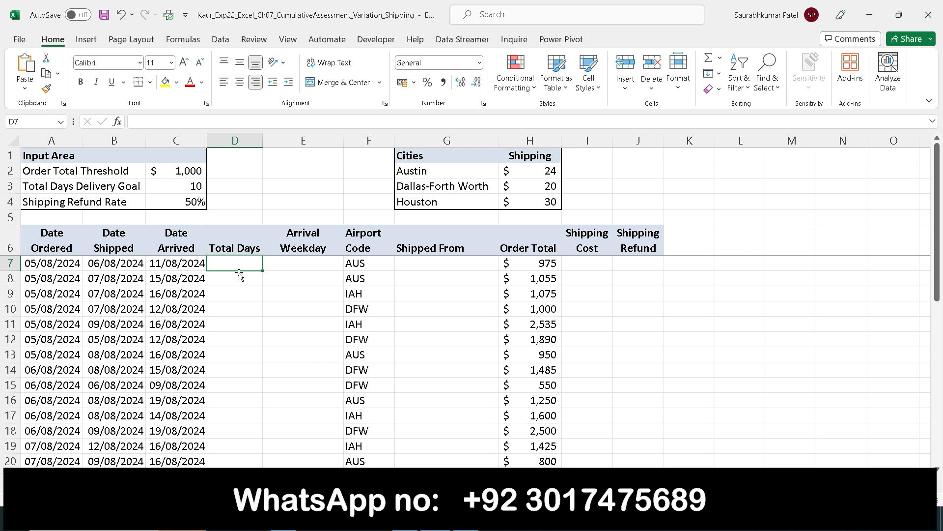
{"action": "type", "text": "="}
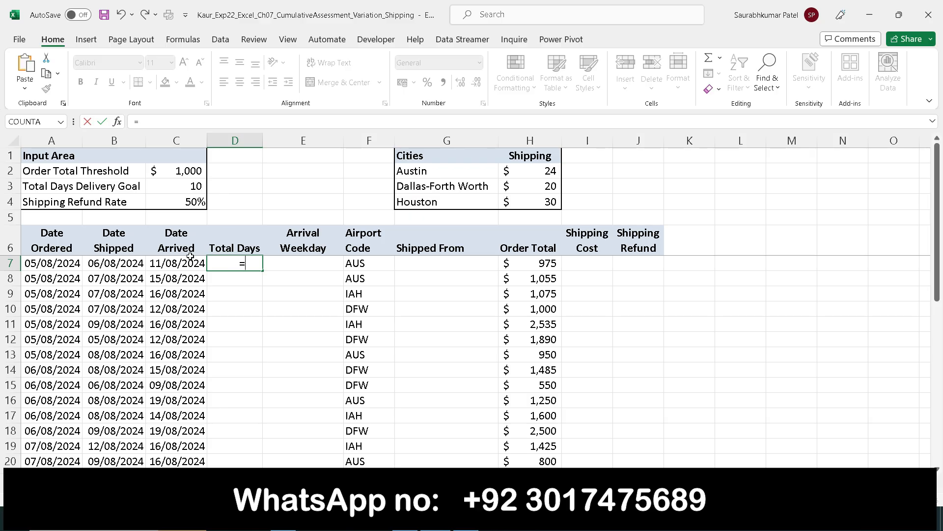
{"action": "left_click", "coordinate": [162, 266]}
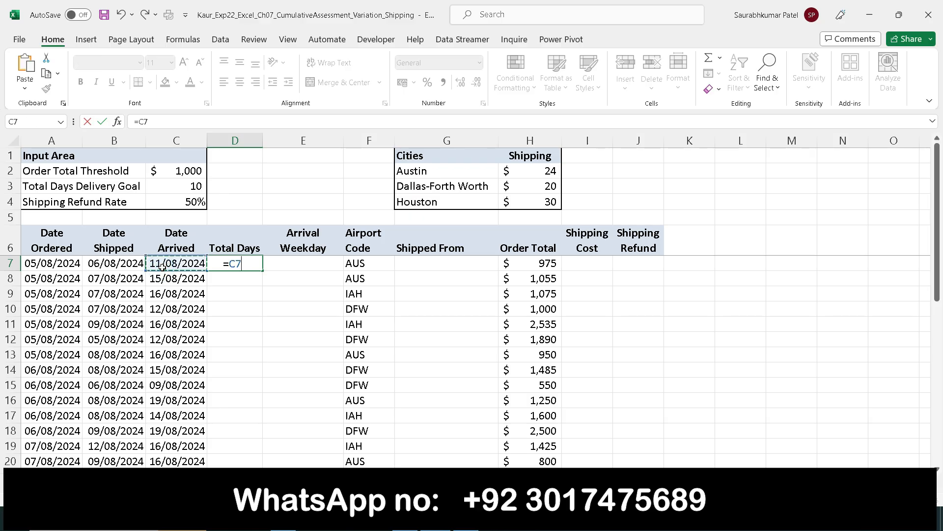
{"action": "type", "text": "-"}
{"action": "left_click", "coordinate": [55, 267]}
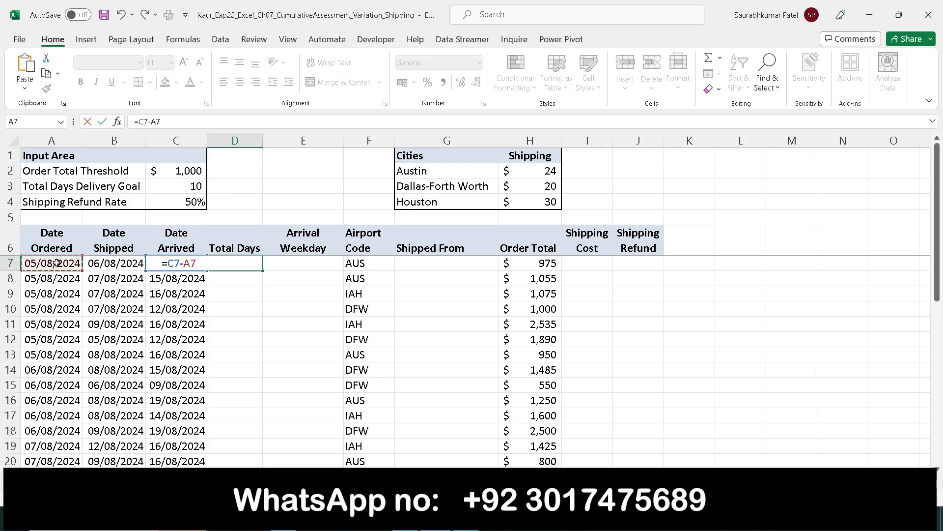
{"action": "key", "text": "Return"}
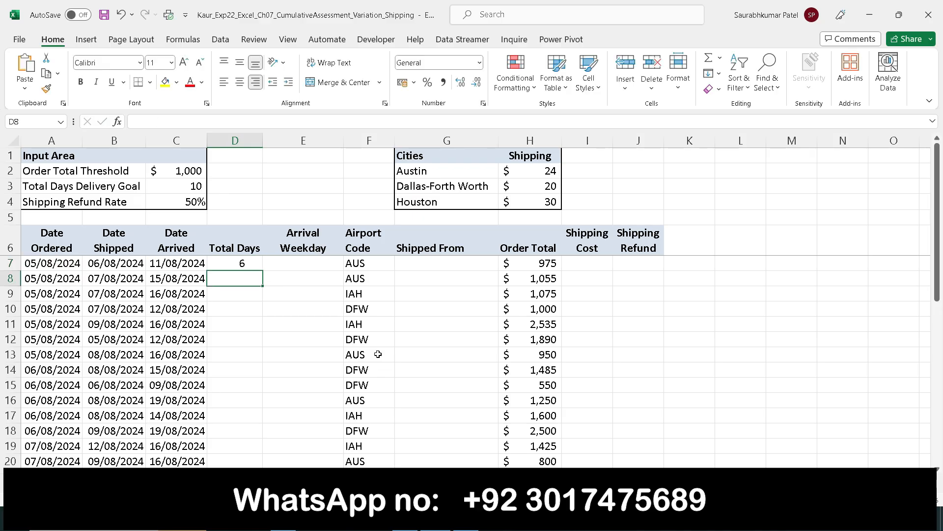
Switch to the Word instructions and highlight "Copy the function to the range D8:D35" in step 2.
{"action": "left_click", "coordinate": [465, 519]}
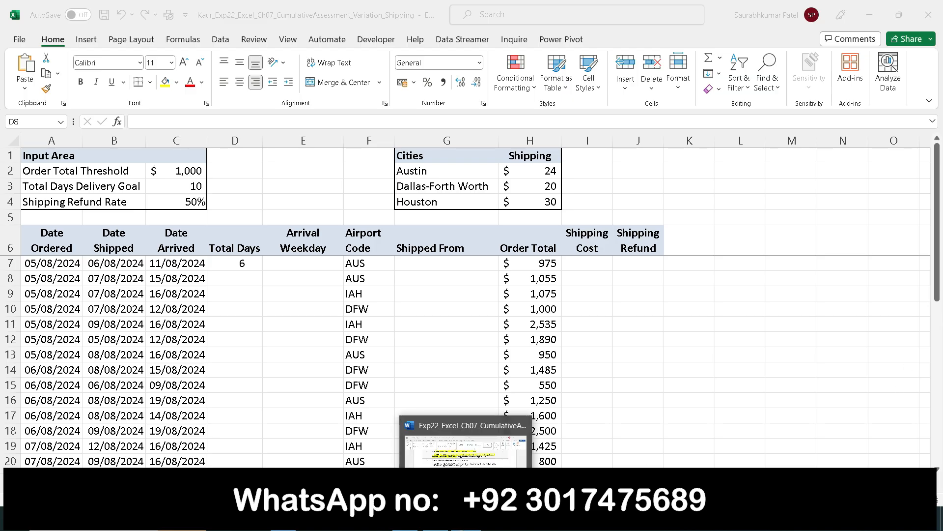
{"action": "left_click", "coordinate": [466, 519]}
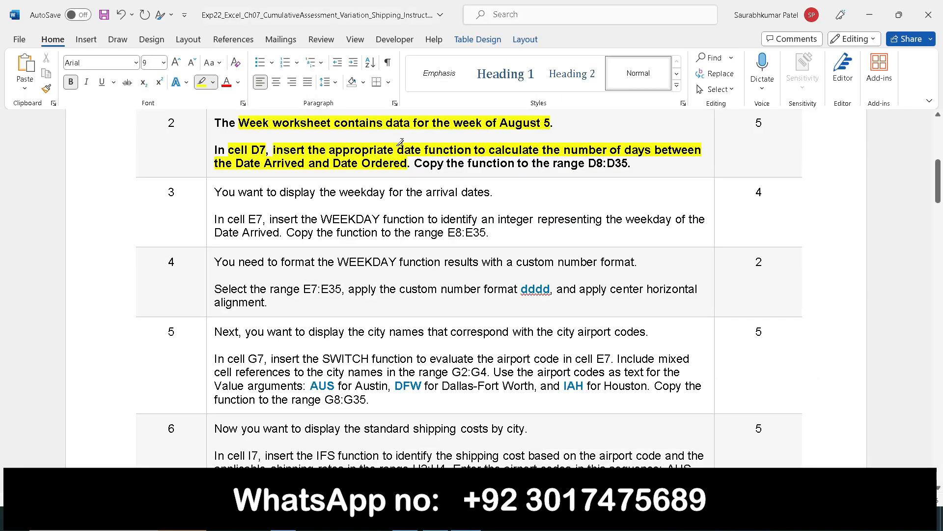
{"action": "left_click_drag", "start_coordinate": [414, 163], "coordinate": [619, 166]}
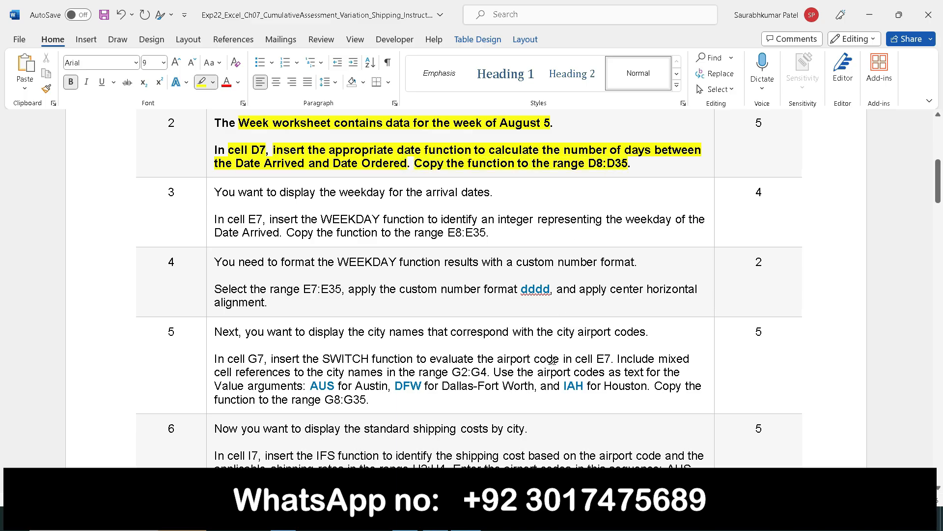
Switch back to Excel and copy the Total Days formula from D7 down to D8:D35.
{"action": "left_click", "coordinate": [465, 521]}
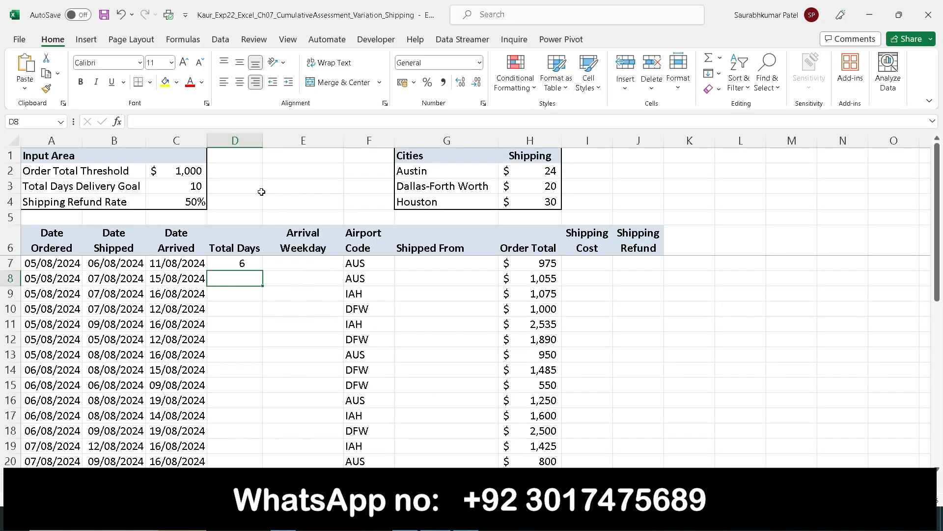
{"action": "left_click", "coordinate": [235, 265]}
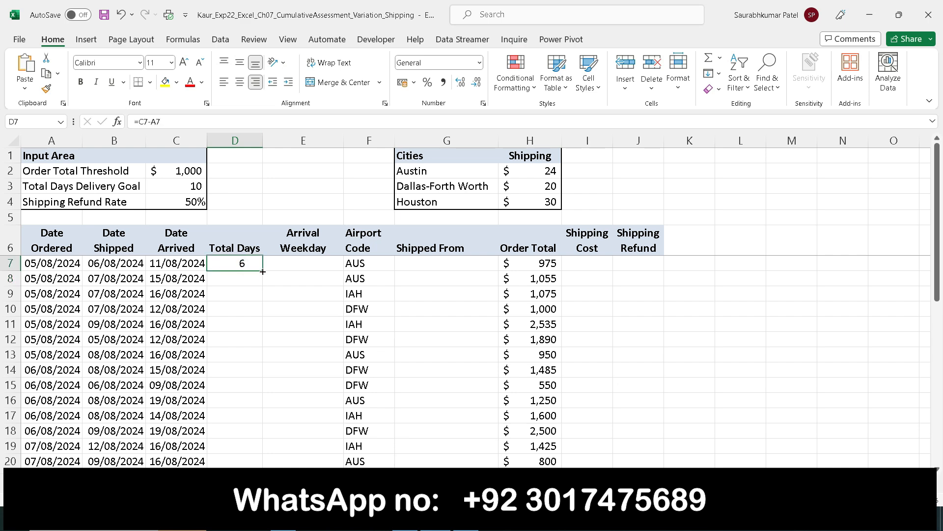
{"action": "double_click", "coordinate": [263, 272]}
{"action": "scroll", "coordinate": [268, 360], "scroll_direction": "down", "scroll_amount": 7}
{"action": "scroll", "coordinate": [268, 360], "scroll_direction": "down", "scroll_amount": 3}
{"action": "scroll", "coordinate": [268, 360], "scroll_direction": "up", "scroll_amount": 10}
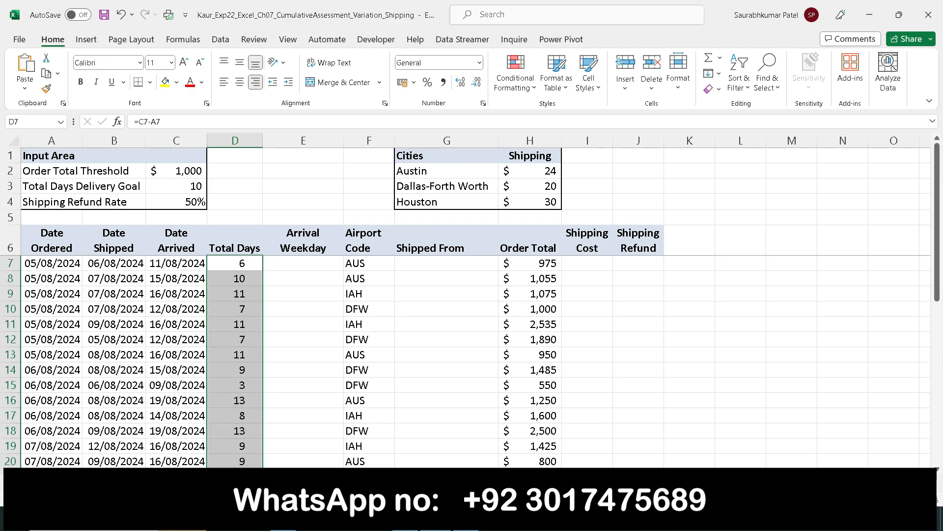
Switch to the Word instructions and remove the highlight and bold formatting from the step 2 text.
{"action": "left_click", "coordinate": [432, 420]}
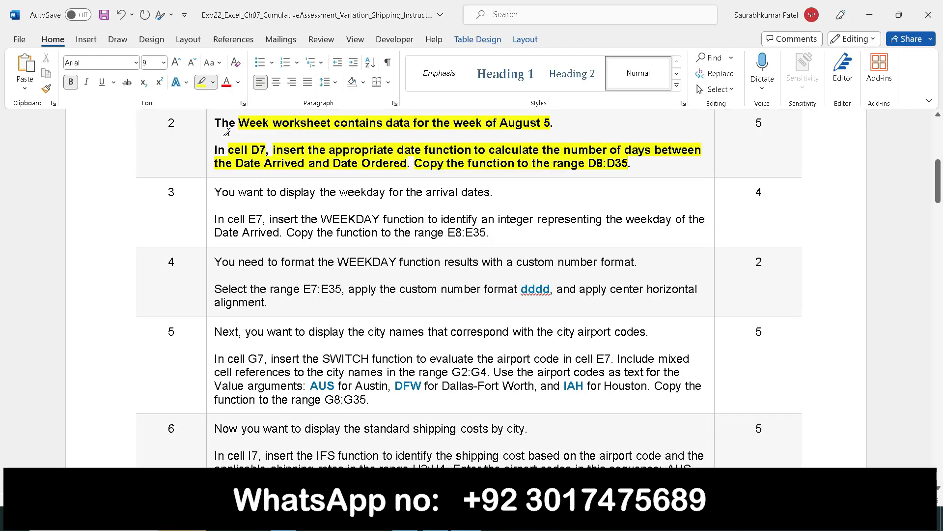
{"action": "left_click", "coordinate": [208, 127]}
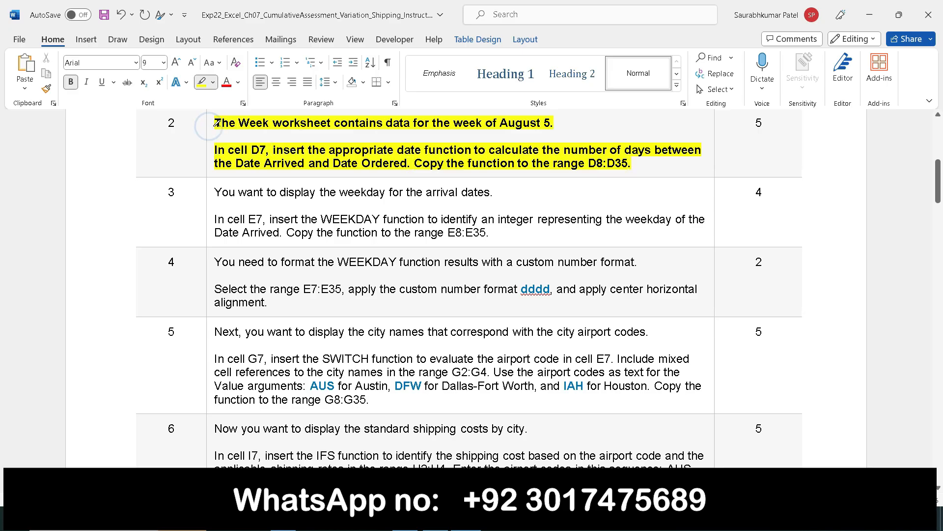
{"action": "left_click", "coordinate": [214, 128]}
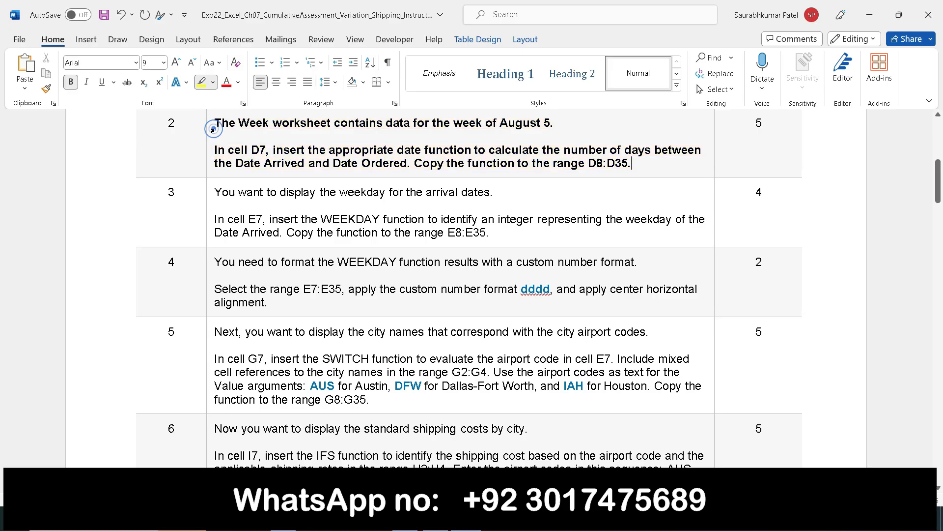
{"action": "left_click", "coordinate": [205, 84]}
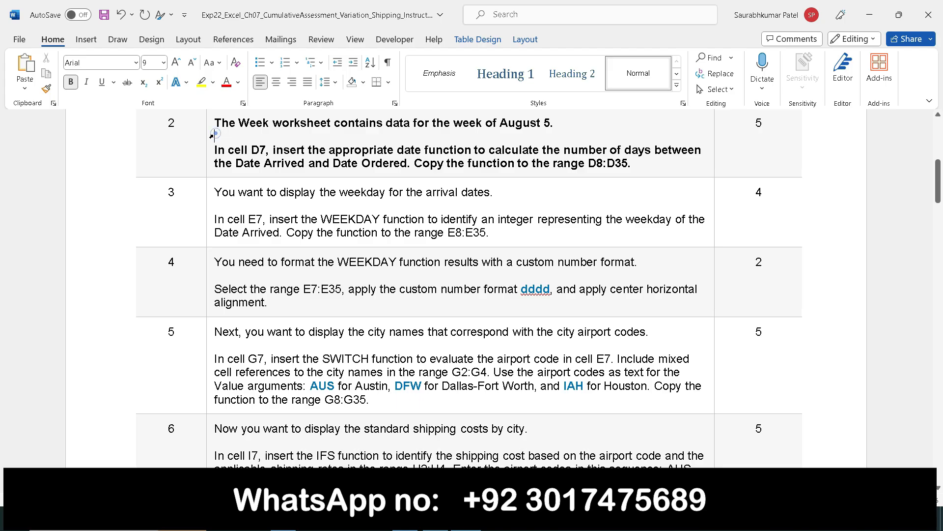
{"action": "left_click", "coordinate": [212, 133]}
{"action": "left_click", "coordinate": [219, 112]}
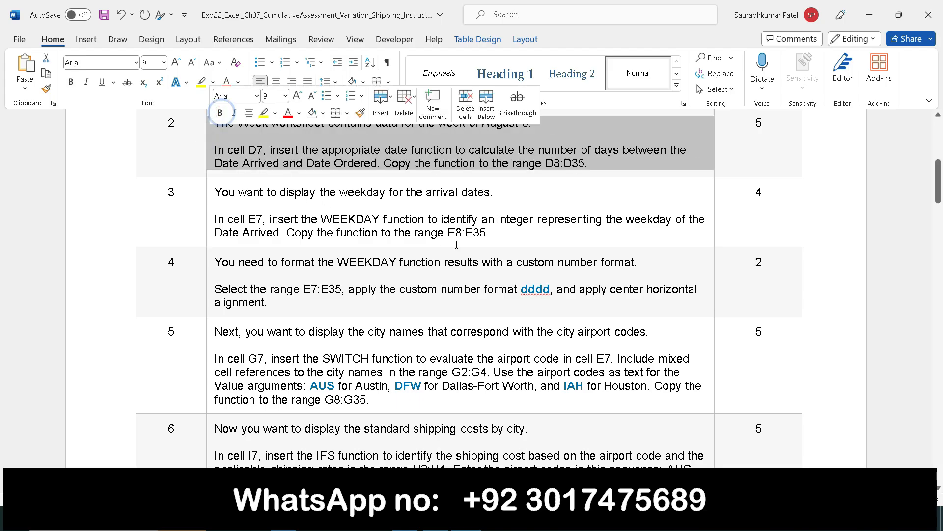
Make the step 3 instructions about the WEEKDAY function in cell E7 bold.
{"action": "left_click", "coordinate": [499, 240]}
{"action": "left_click_drag", "start_coordinate": [498, 239], "coordinate": [234, 197]}
{"action": "left_click", "coordinate": [240, 174]}
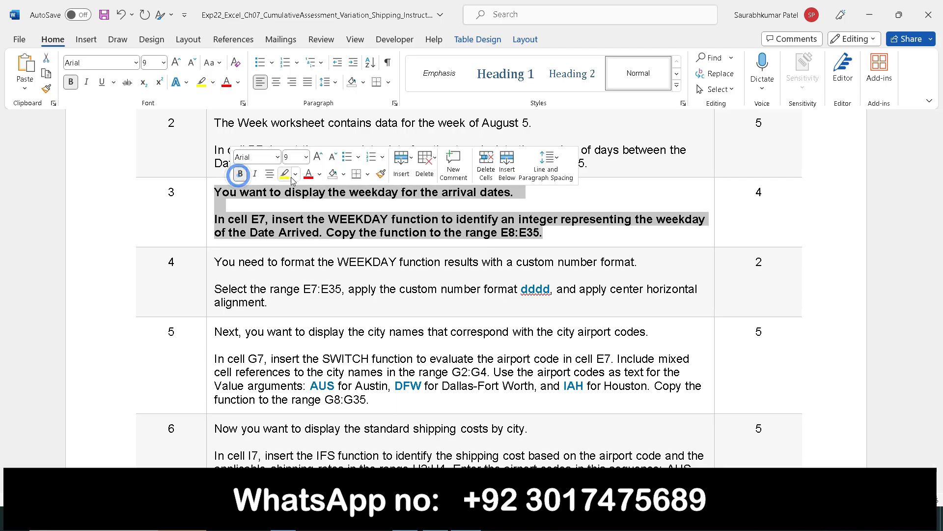
{"action": "left_click", "coordinate": [560, 244]}
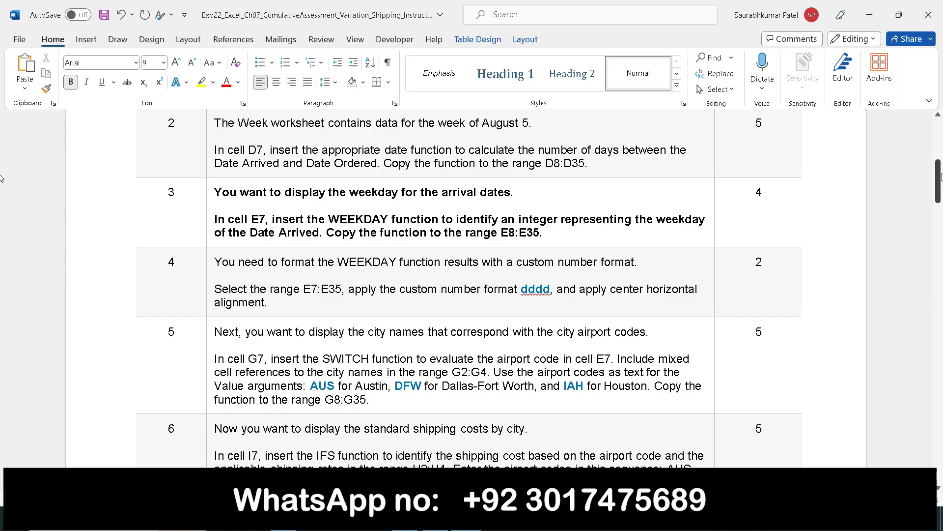
Highlight the key phrases of step 3 in yellow, including "In cell E7", the WEEKDAY function text and "Date Arrived".
{"action": "left_click_drag", "start_coordinate": [939, 173], "coordinate": [942, 181]}
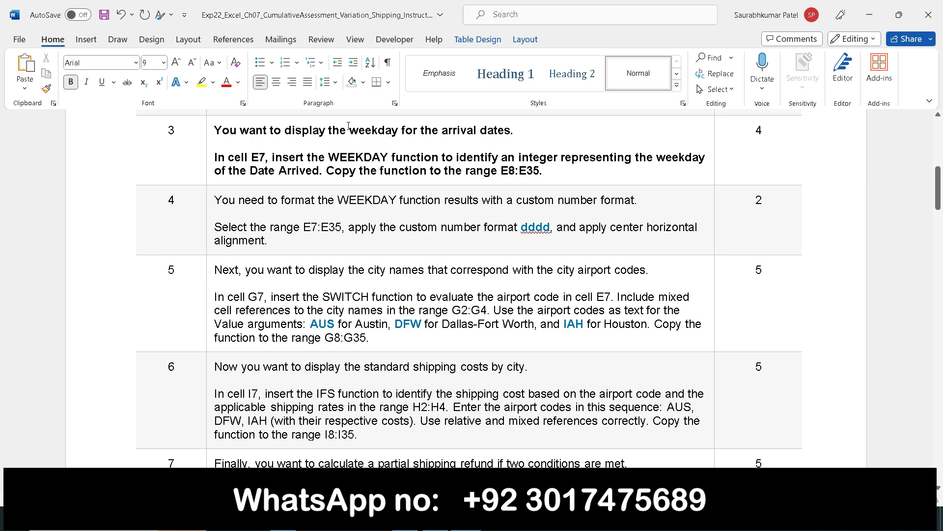
{"action": "left_click", "coordinate": [202, 82]}
{"action": "left_click_drag", "start_coordinate": [245, 130], "coordinate": [521, 132]}
{"action": "mouse_move", "coordinate": [215, 157]}
{"action": "left_mouse_down"}
{"action": "mouse_move", "coordinate": [588, 166]}
{"action": "mouse_move", "coordinate": [700, 155]}
{"action": "mouse_move", "coordinate": [679, 161]}
{"action": "left_mouse_up"}
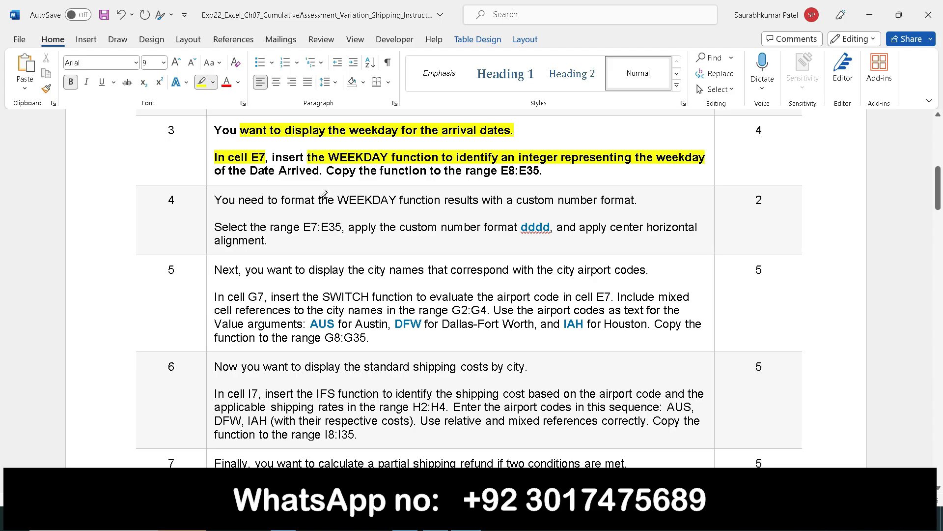
{"action": "left_click_drag", "start_coordinate": [249, 171], "coordinate": [320, 170]}
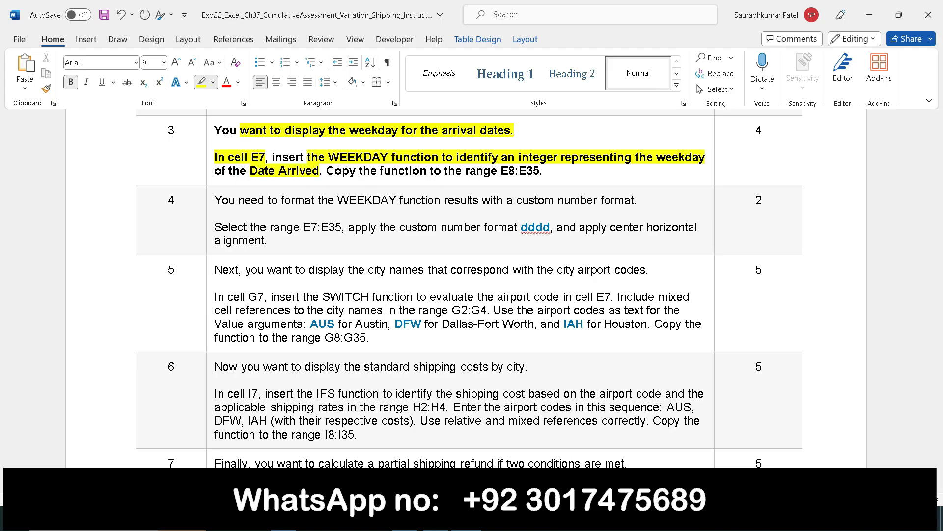
Switch to Excel and enter the formula =WEEKDAY(A7) in cell E7 of the Arrival Weekday column.
{"action": "left_click", "coordinate": [436, 518]}
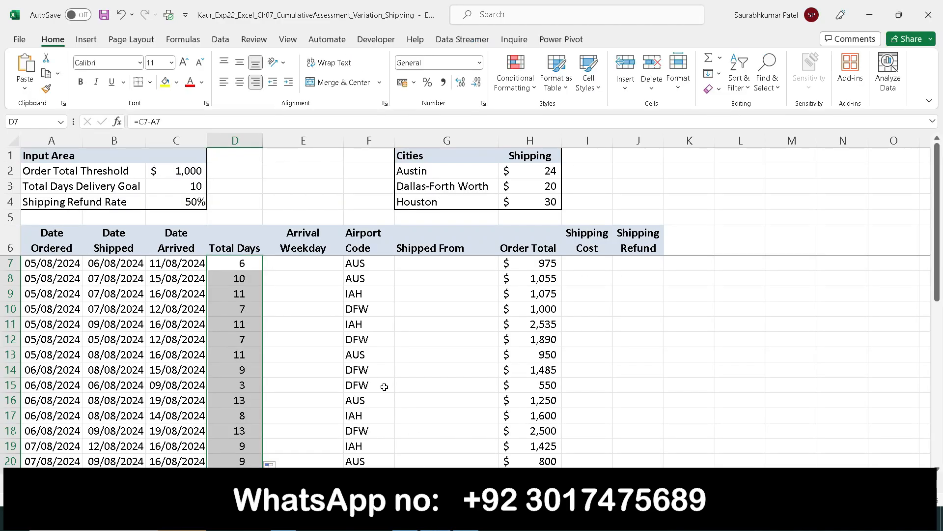
{"action": "left_click", "coordinate": [293, 261]}
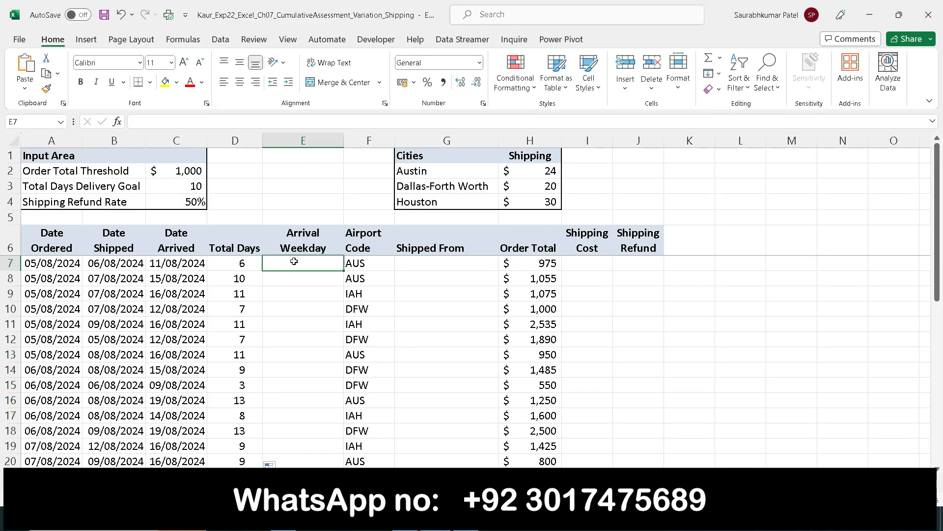
{"action": "type", "text": "=weekda"}
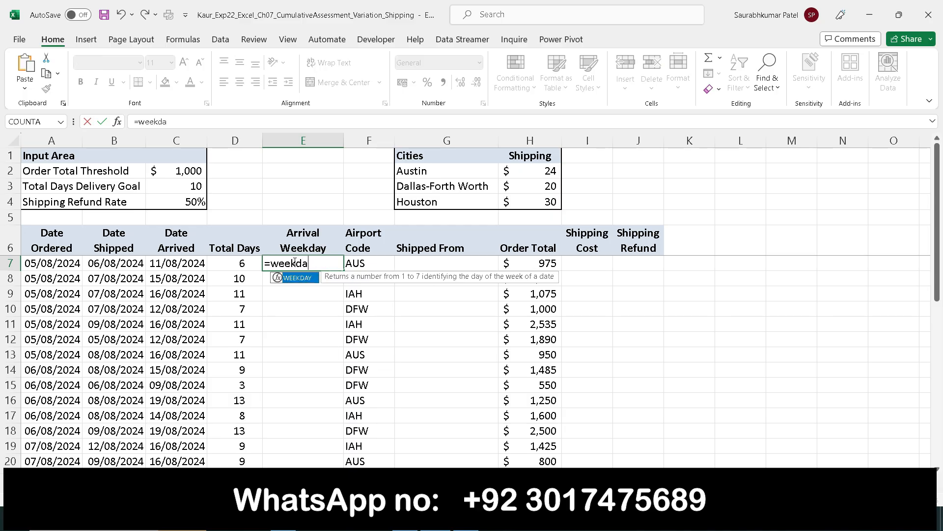
{"action": "key", "text": "Tab"}
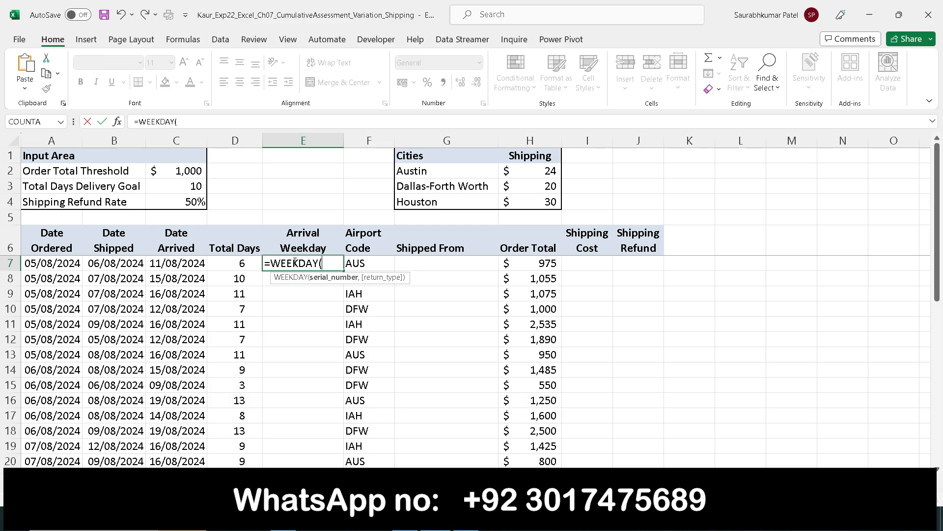
{"action": "key", "text": "alt+Tab"}
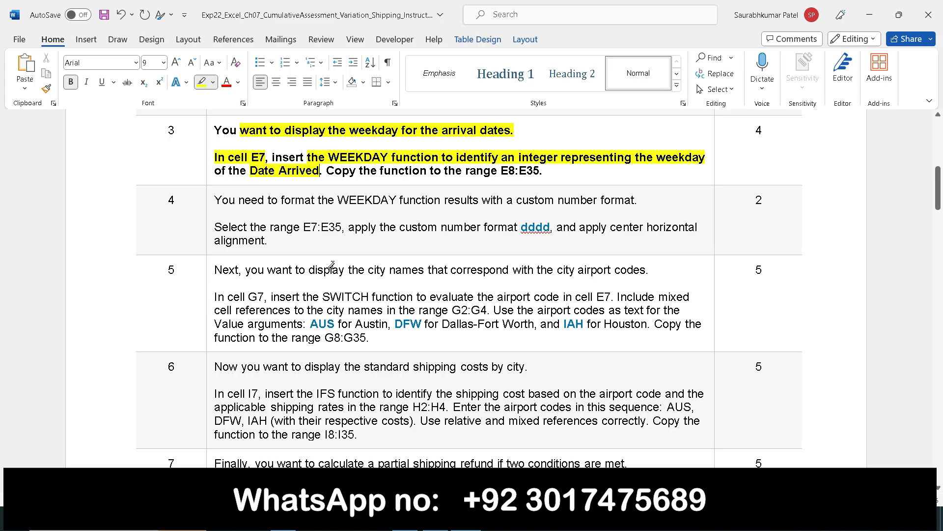
{"action": "left_click", "coordinate": [435, 522]}
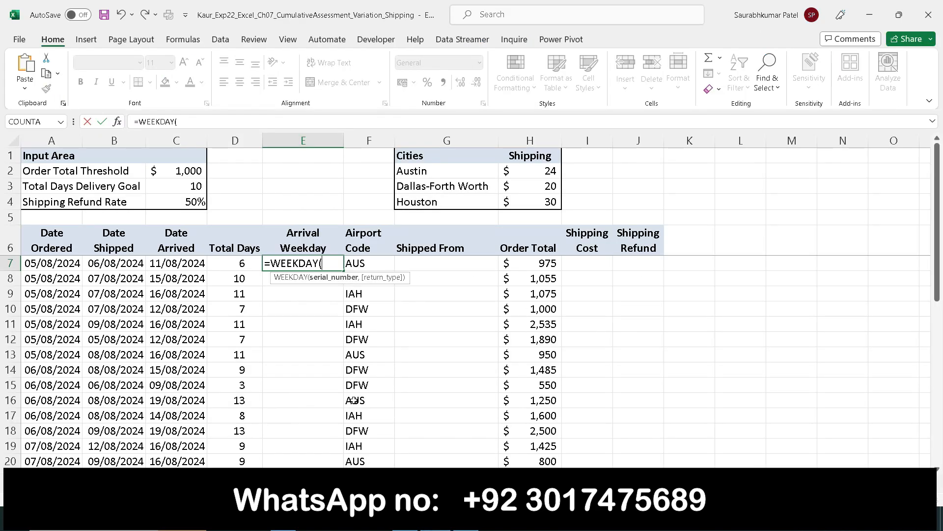
{"action": "left_click", "coordinate": [55, 263]}
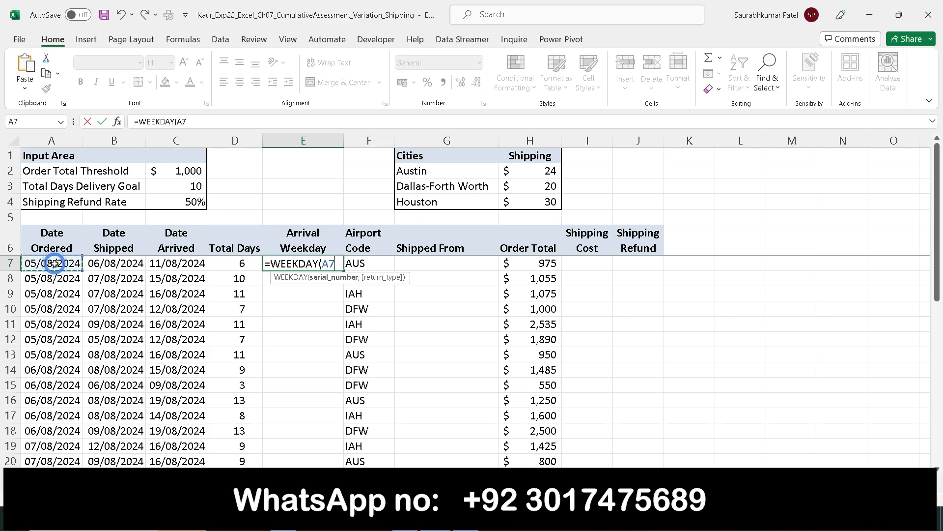
{"action": "key", "text": "Return"}
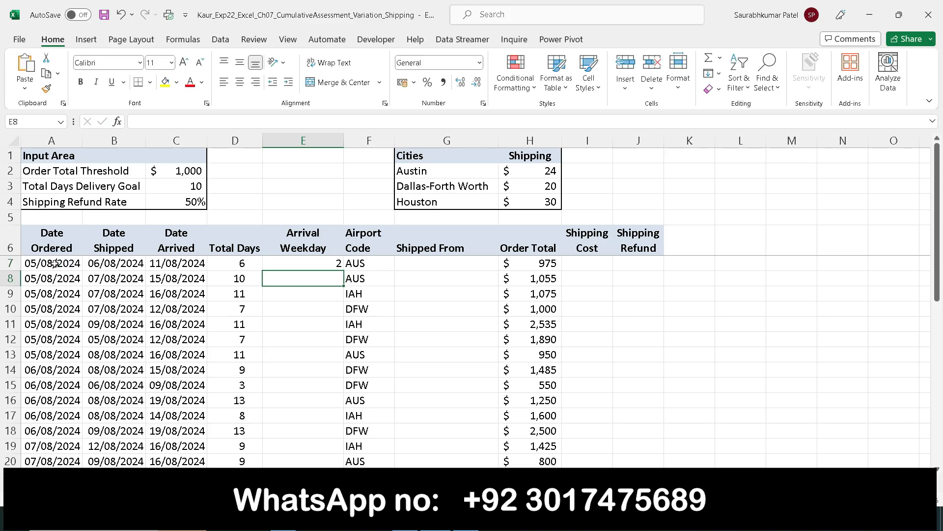
{"action": "left_click", "coordinate": [301, 259]}
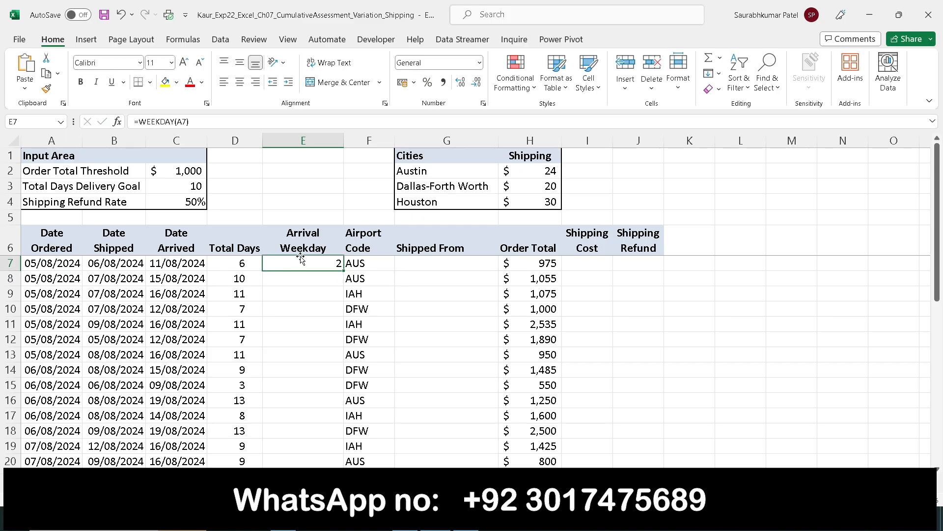
Switch to the Word instructions and highlight "the function to the range E8:E35" in step 3.
{"action": "mouse_move", "coordinate": [463, 524]}
{"action": "left_click", "coordinate": [464, 444]}
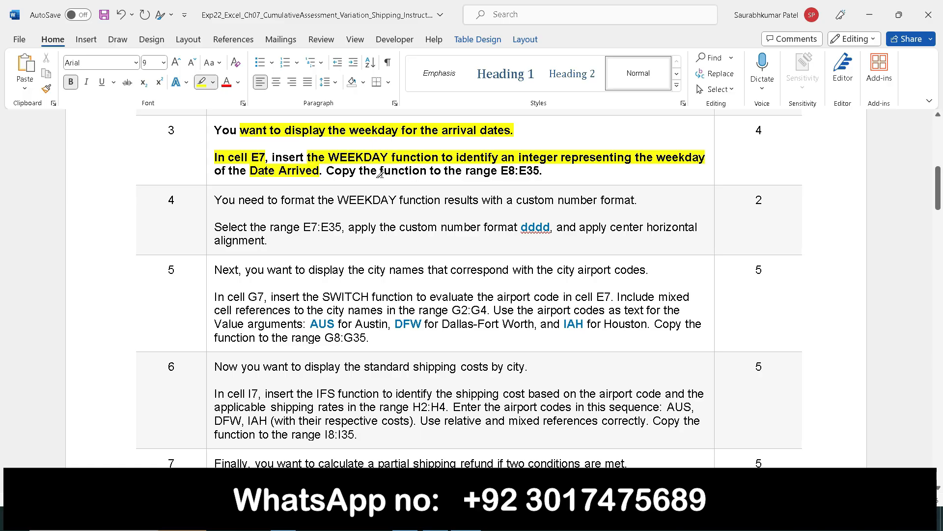
{"action": "left_click_drag", "start_coordinate": [361, 170], "coordinate": [545, 177]}
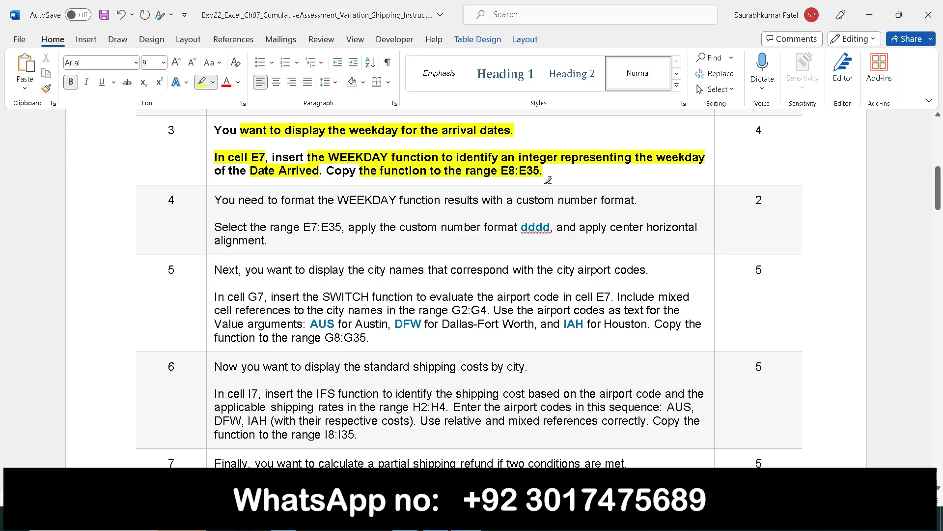
Switch back to Excel and copy the WEEKDAY formula from E7 down to E8:E35.
{"action": "mouse_move", "coordinate": [466, 522]}
{"action": "left_click", "coordinate": [437, 521]}
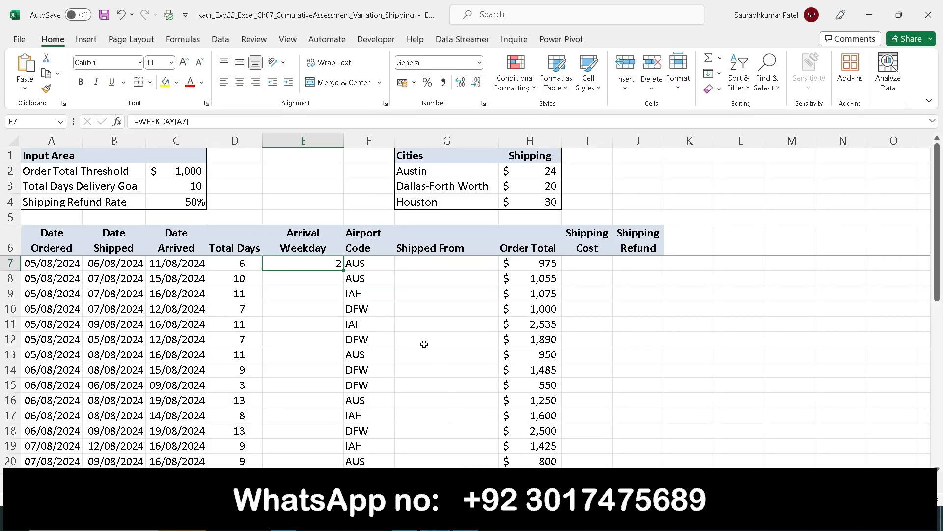
{"action": "double_click", "coordinate": [345, 271]}
{"action": "scroll", "coordinate": [327, 333], "scroll_direction": "down", "scroll_amount": 8}
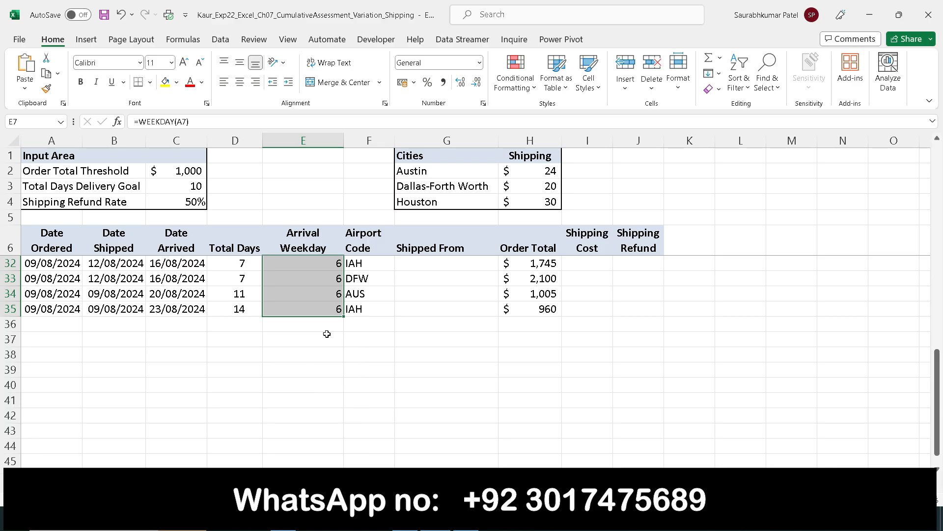
{"action": "scroll", "coordinate": [327, 334], "scroll_direction": "up", "scroll_amount": 8}
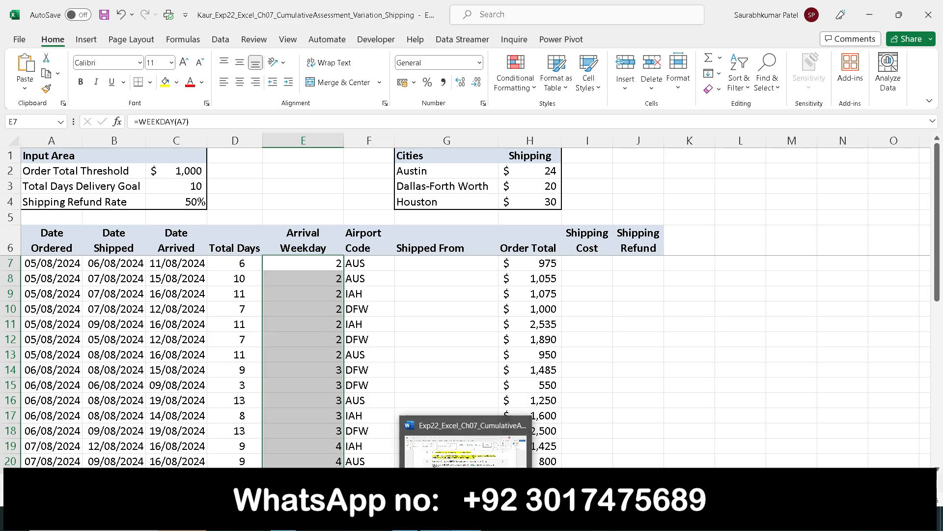
Switch to the Word instructions and remove the yellow highlight and bold formatting from the step 3 text.
{"action": "left_click", "coordinate": [465, 522]}
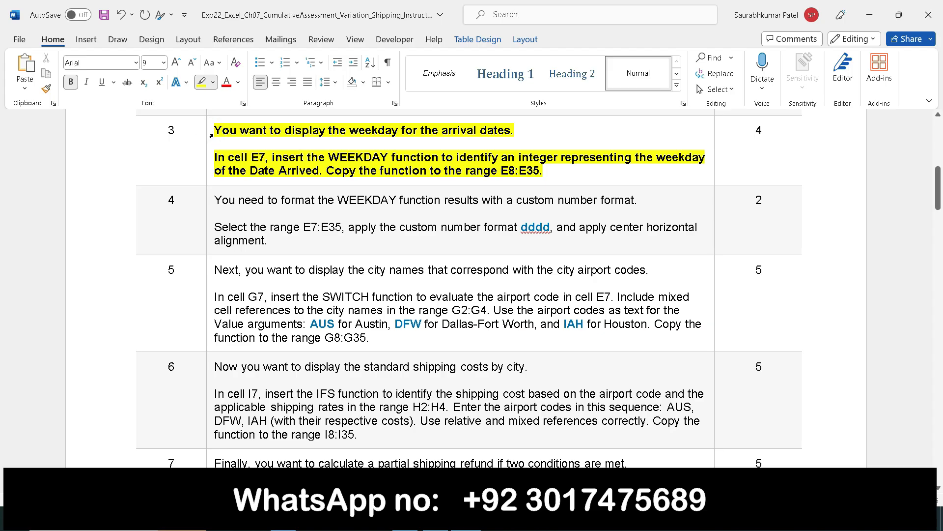
{"action": "left_click", "coordinate": [211, 135]}
{"action": "left_click", "coordinate": [201, 83]}
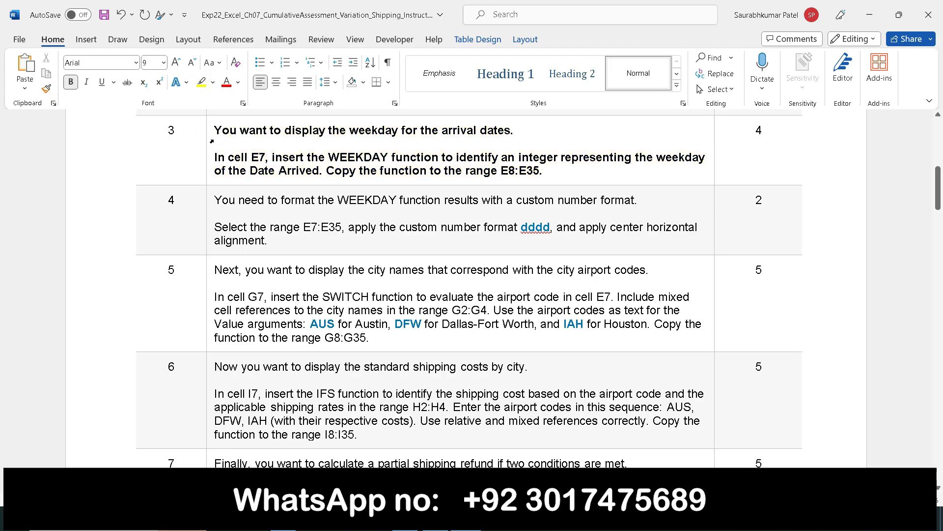
{"action": "left_click", "coordinate": [210, 126]}
{"action": "left_click", "coordinate": [222, 119]}
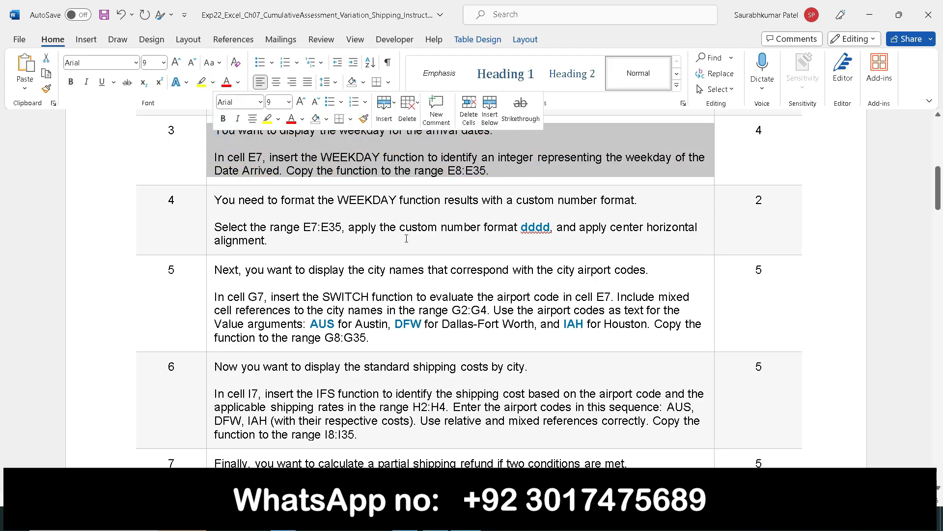
Make the step 4 instructions about the custom number format for the WEEKDAY results bold.
{"action": "left_click_drag", "start_coordinate": [289, 241], "coordinate": [211, 190]}
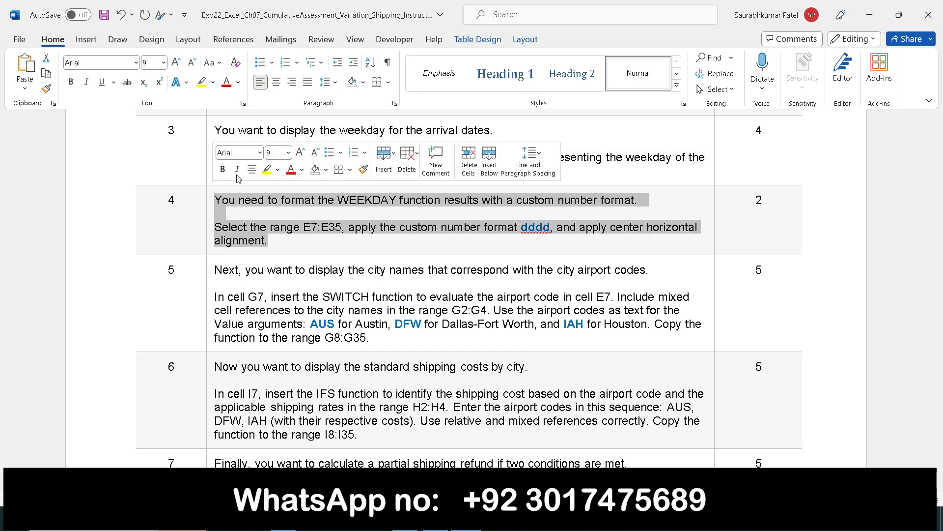
{"action": "left_click", "coordinate": [224, 170]}
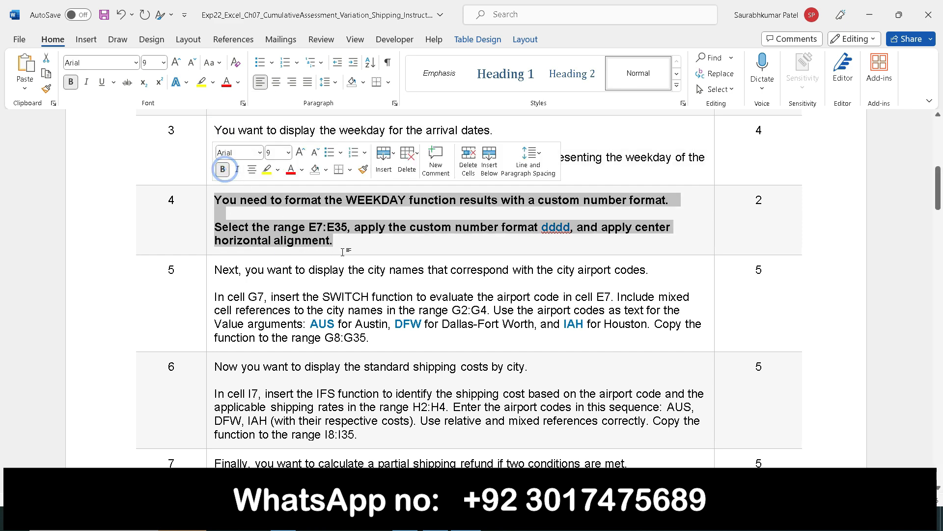
{"action": "left_click", "coordinate": [376, 245]}
Highlight "format the WEEKDAY function results with a custom number format" and "range E7:E35" in step 4.
{"action": "left_click_drag", "start_coordinate": [938, 190], "coordinate": [939, 197]}
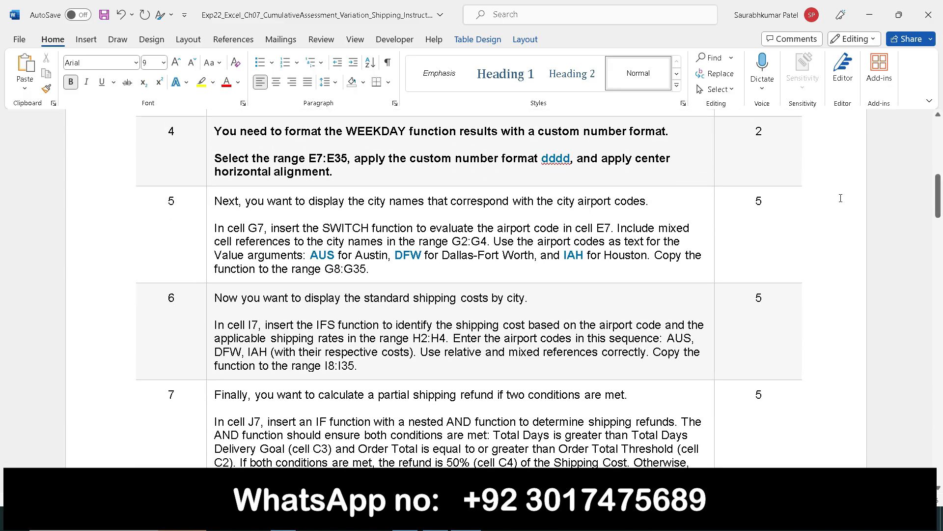
{"action": "left_click", "coordinate": [201, 82]}
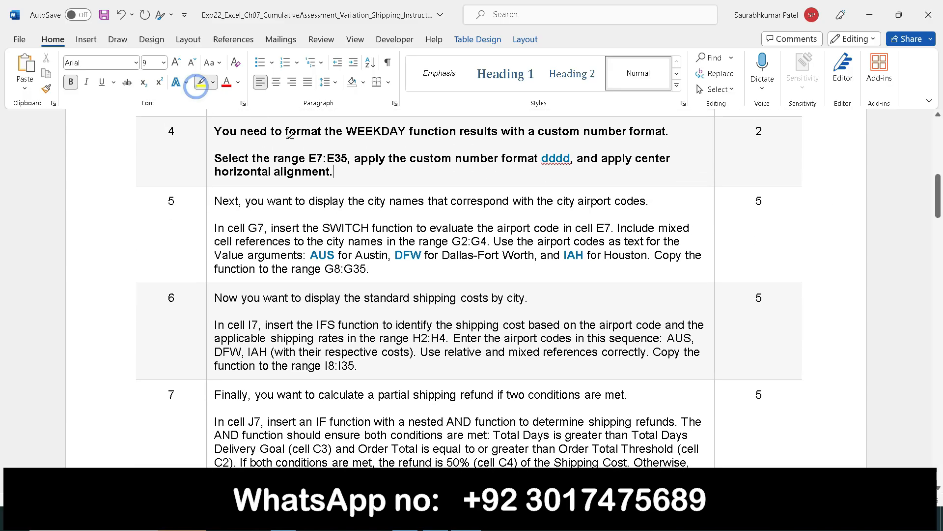
{"action": "left_click_drag", "start_coordinate": [294, 134], "coordinate": [648, 135]}
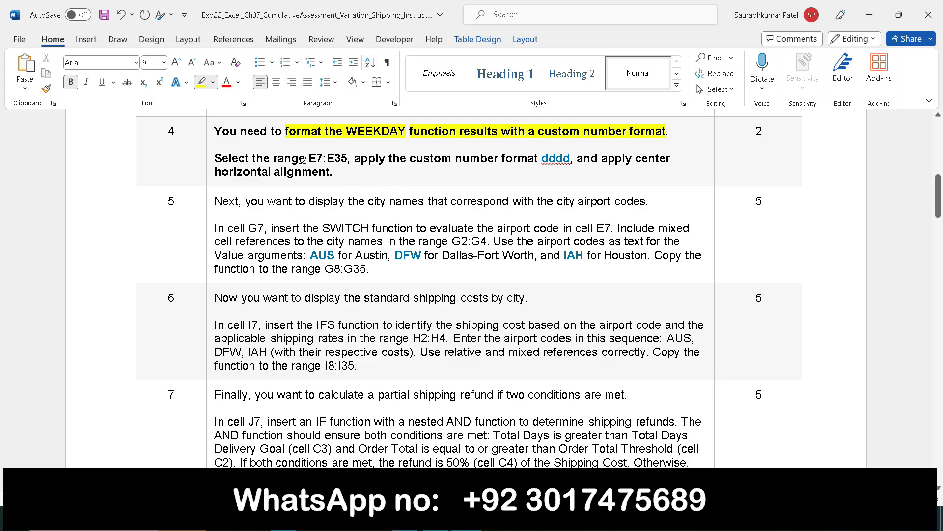
{"action": "left_click_drag", "start_coordinate": [275, 159], "coordinate": [347, 158]}
Switch to Excel and check the selected Arrival Weekday range E7:E35.
{"action": "left_click", "coordinate": [435, 519]}
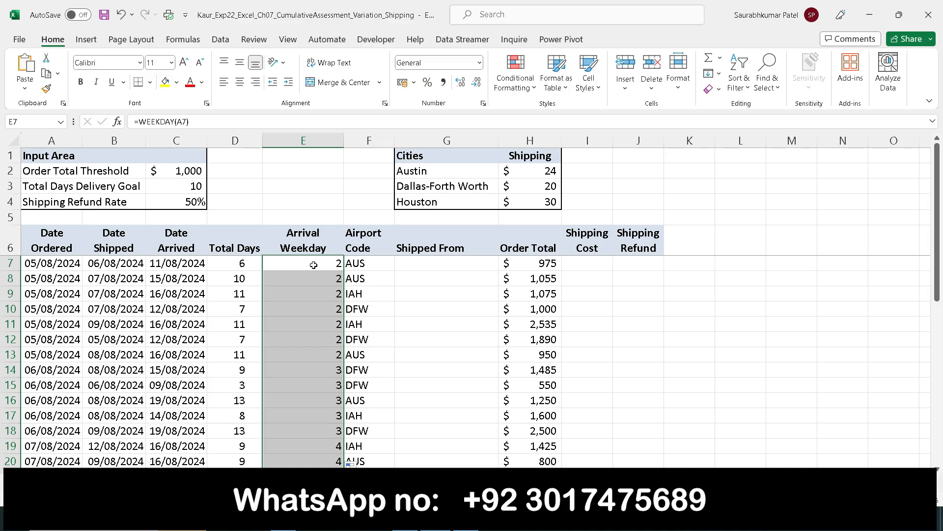
{"action": "scroll", "coordinate": [324, 341], "scroll_direction": "down", "scroll_amount": 5}
{"action": "scroll", "coordinate": [315, 352], "scroll_direction": "up", "scroll_amount": 2}
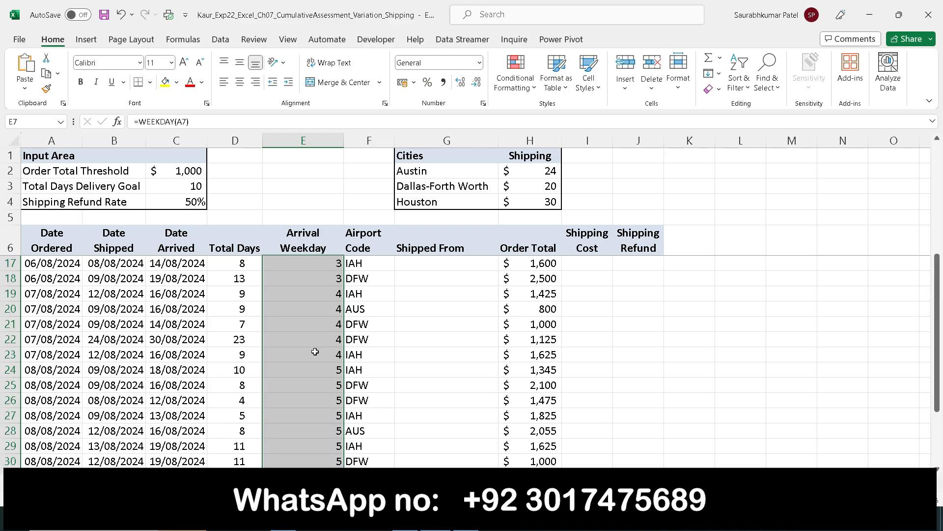
{"action": "scroll", "coordinate": [315, 351], "scroll_direction": "up", "scroll_amount": 3}
Switch to the Word instructions and highlight "custom number format dddd" in step 4.
{"action": "mouse_move", "coordinate": [467, 522]}
{"action": "left_click", "coordinate": [465, 447]}
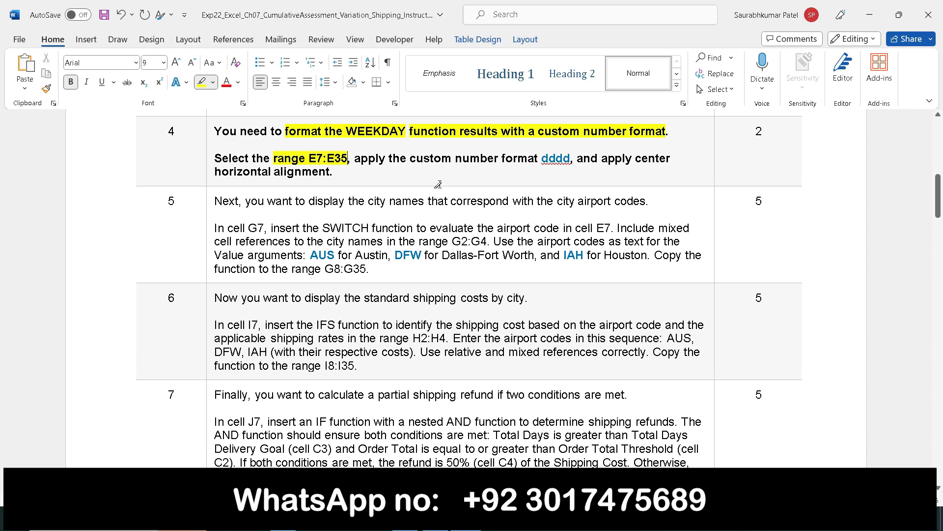
{"action": "double_click", "coordinate": [556, 159]}
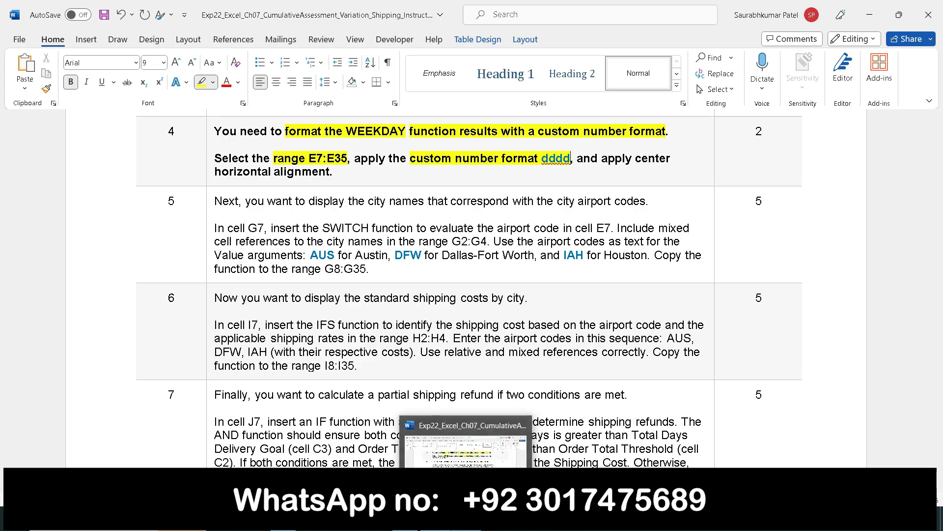
Switch to Excel and apply the custom number format dddd to the selected Arrival Weekday range E7:E35.
{"action": "left_click", "coordinate": [435, 518]}
{"action": "left_click", "coordinate": [484, 104]}
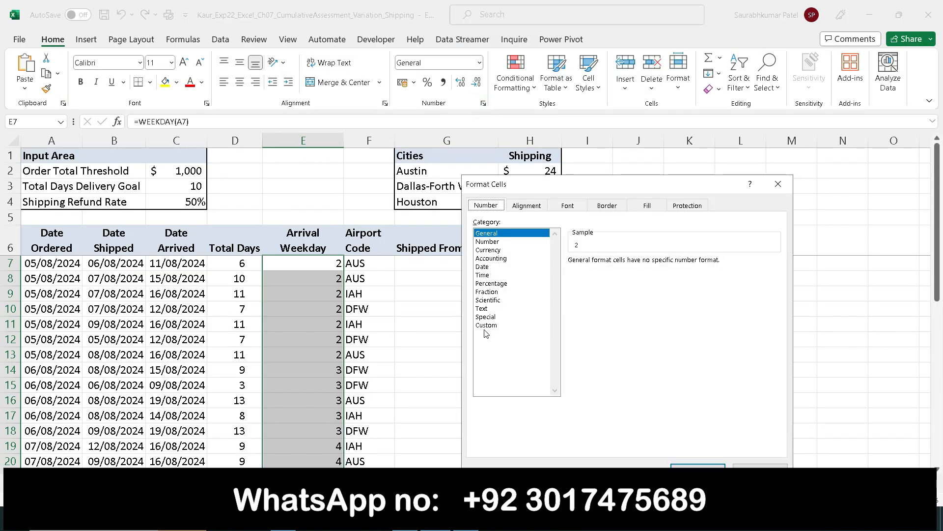
{"action": "left_click", "coordinate": [486, 326]}
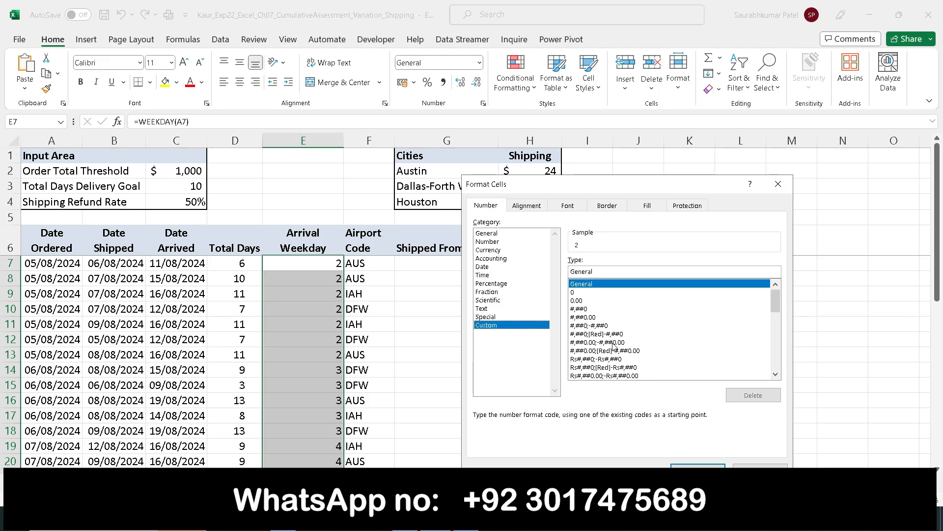
{"action": "left_click_drag", "start_coordinate": [776, 301], "coordinate": [829, 339]}
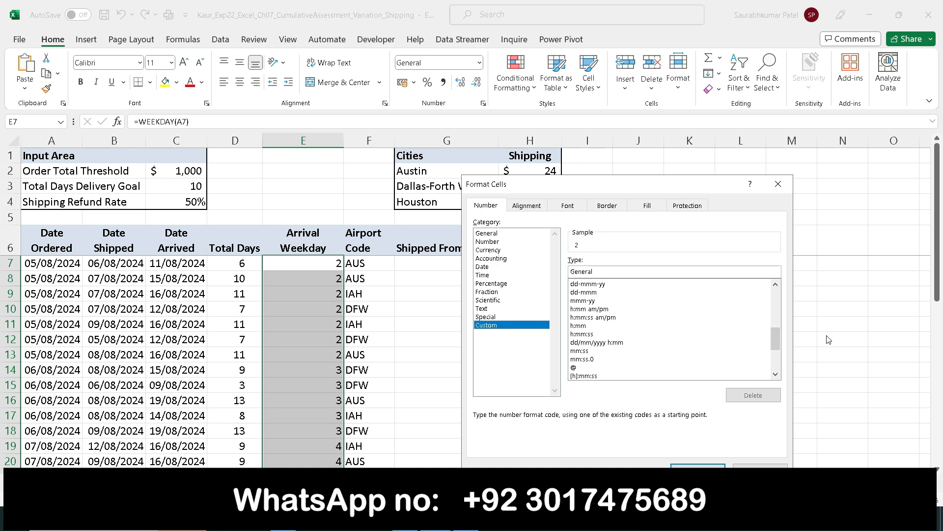
{"action": "left_click", "coordinate": [589, 292]}
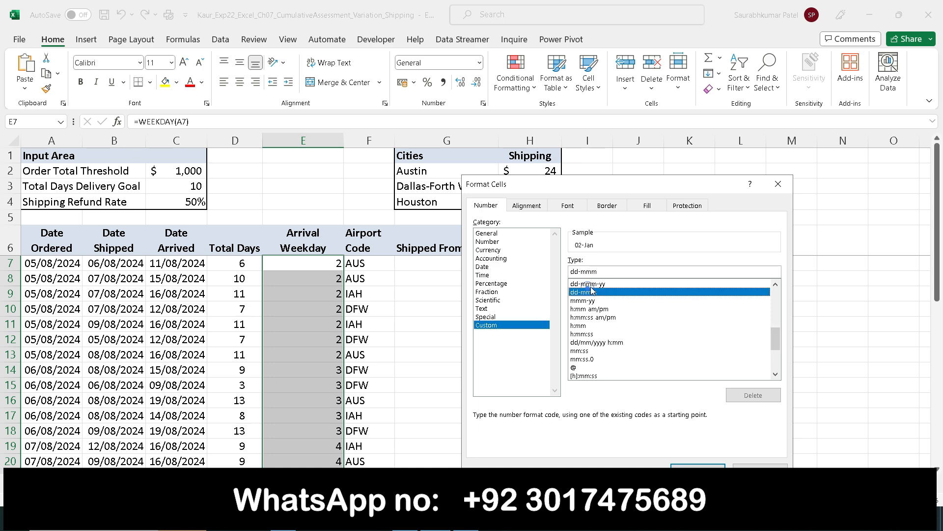
{"action": "left_click", "coordinate": [600, 273]}
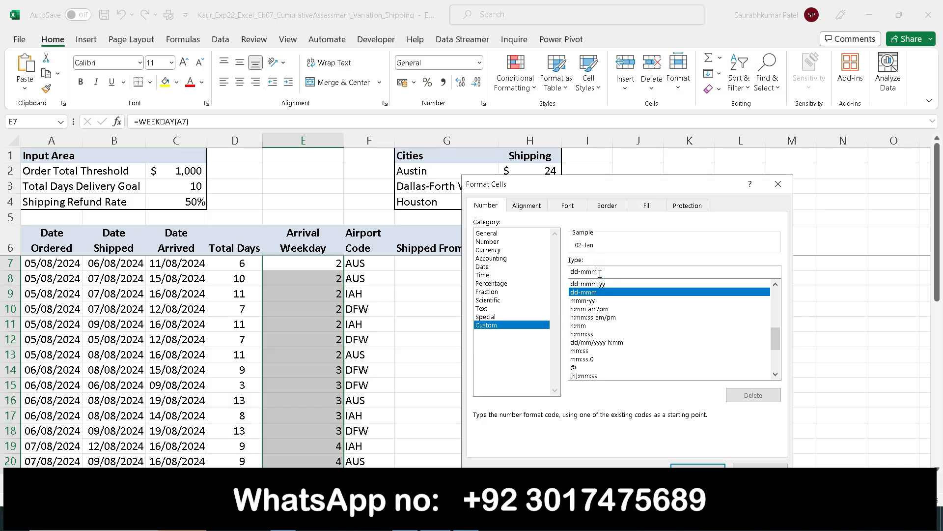
{"action": "key", "text": "BackSpace"}
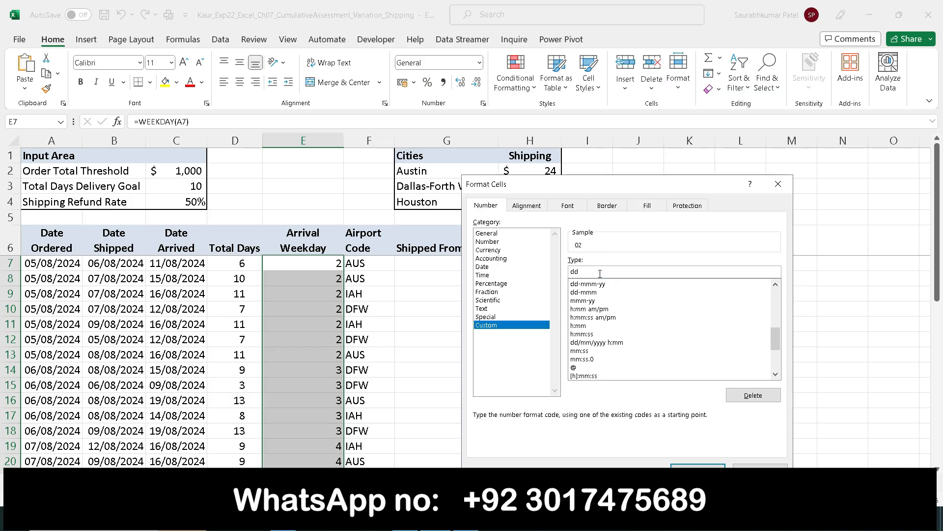
{"action": "type", "text": "dd"}
{"action": "left_click", "coordinate": [698, 466]}
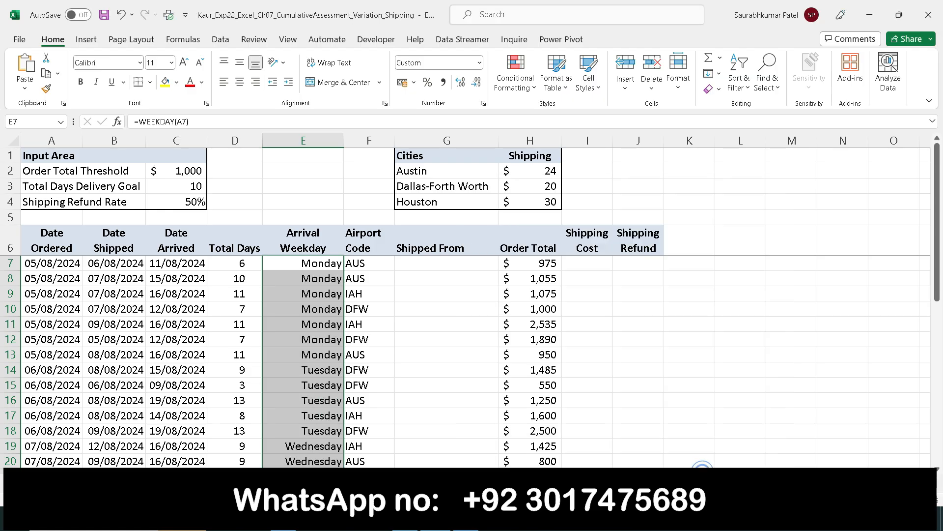
Review the formatted weekdays down to row 35, and highlight "apply center horizontal alignment." in step 4 of the Word instructions.
{"action": "scroll", "coordinate": [459, 424], "scroll_direction": "down", "scroll_amount": 7}
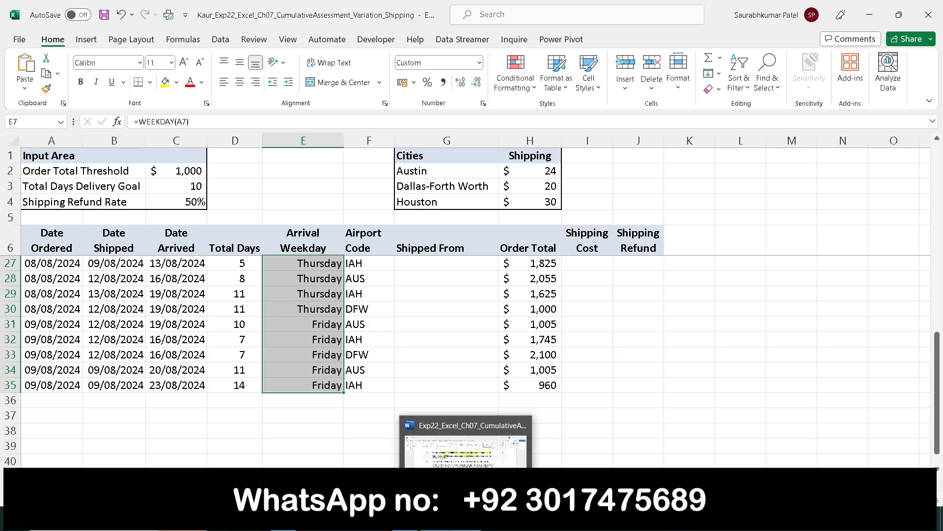
{"action": "left_click", "coordinate": [469, 439]}
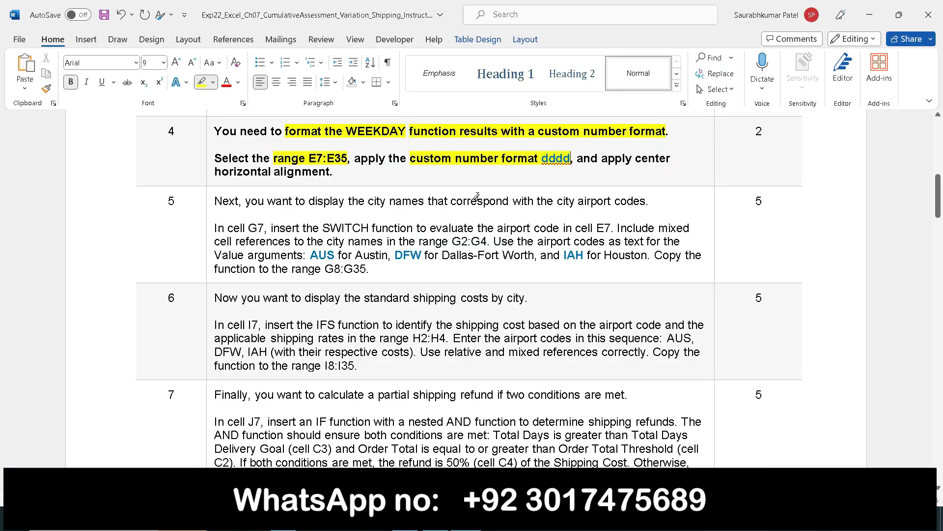
{"action": "mouse_move", "coordinate": [602, 158]}
{"action": "left_mouse_down"}
{"action": "mouse_move", "coordinate": [656, 161]}
{"action": "mouse_move", "coordinate": [334, 171]}
{"action": "left_mouse_up"}
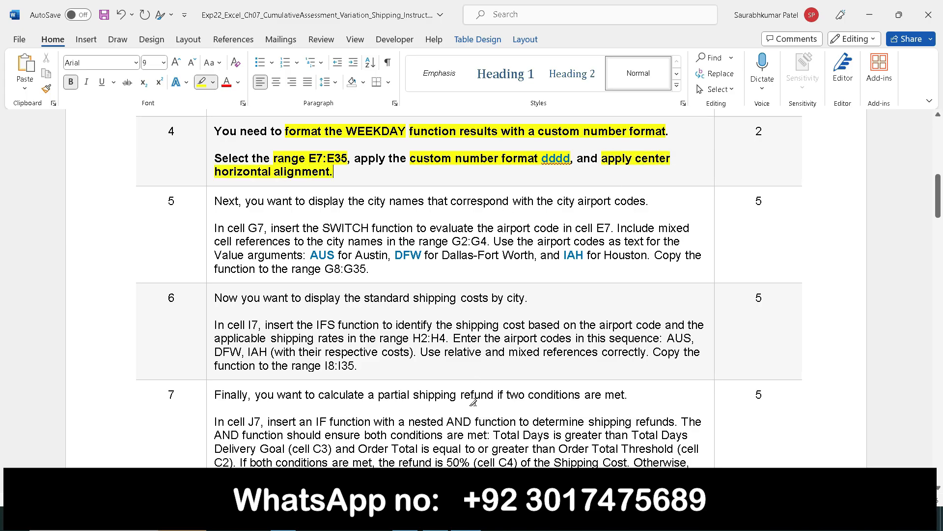
Switch to Excel and set the horizontal alignment of the Arrival Weekday range E7:E35 to Center.
{"action": "left_click", "coordinate": [469, 439]}
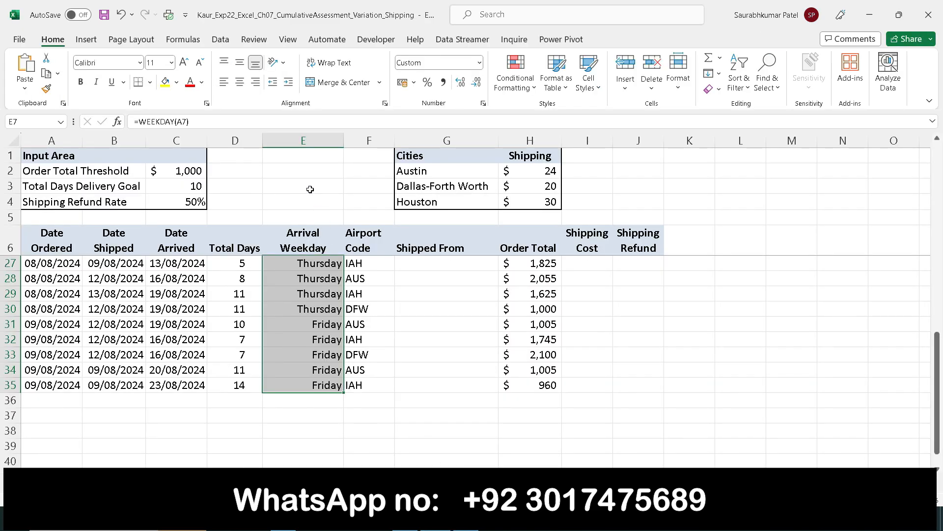
{"action": "scroll", "coordinate": [310, 189], "scroll_direction": "up", "scroll_amount": 7}
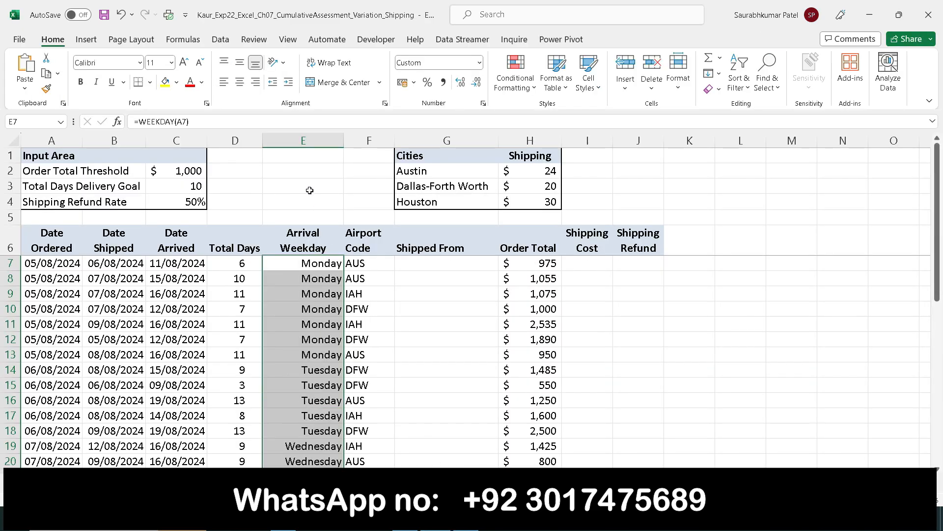
{"action": "left_click", "coordinate": [385, 103]}
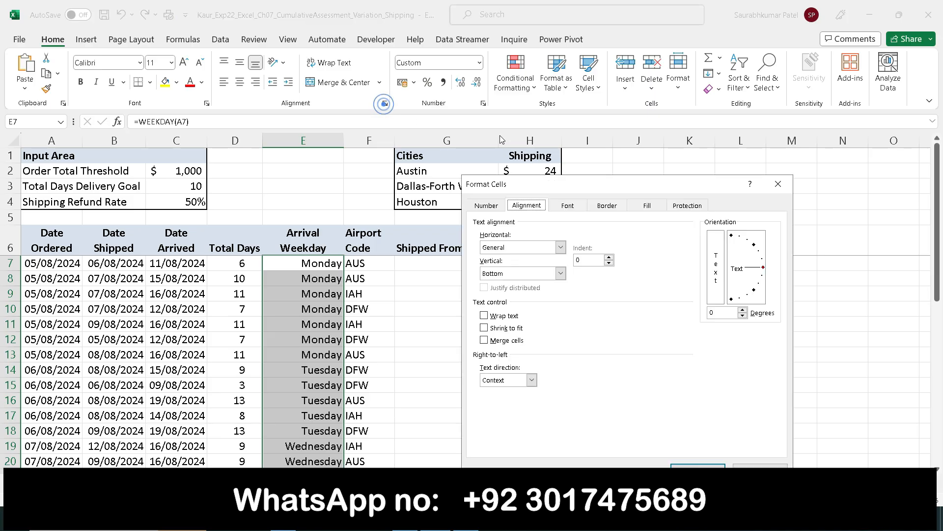
{"action": "left_click", "coordinate": [561, 247]}
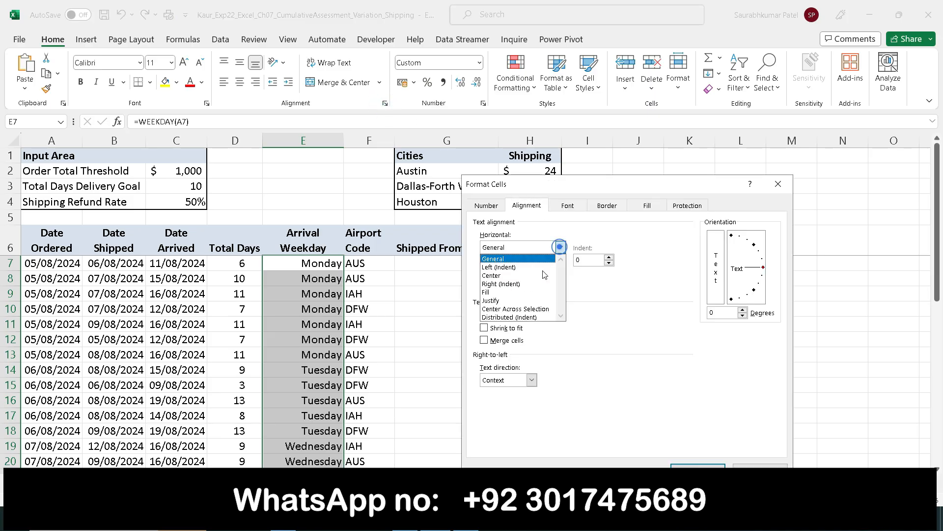
{"action": "left_click", "coordinate": [512, 276]}
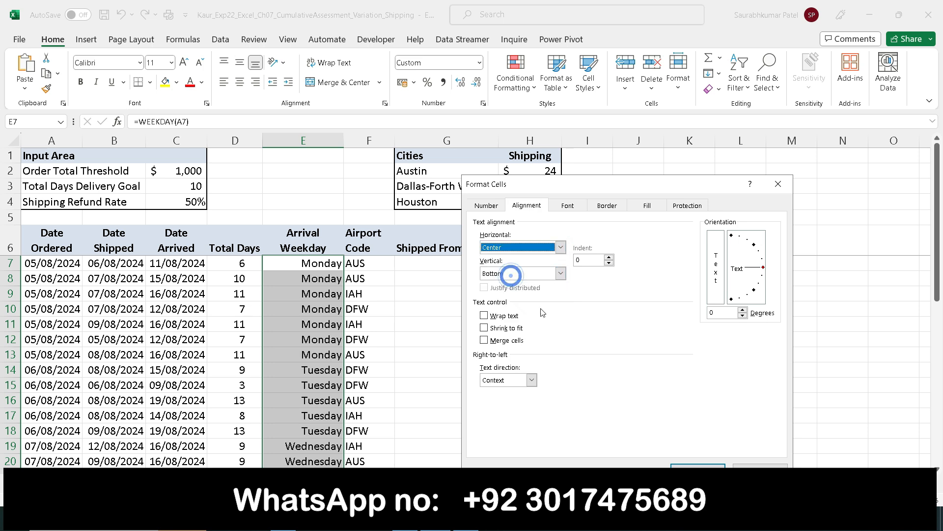
{"action": "left_click", "coordinate": [682, 470]}
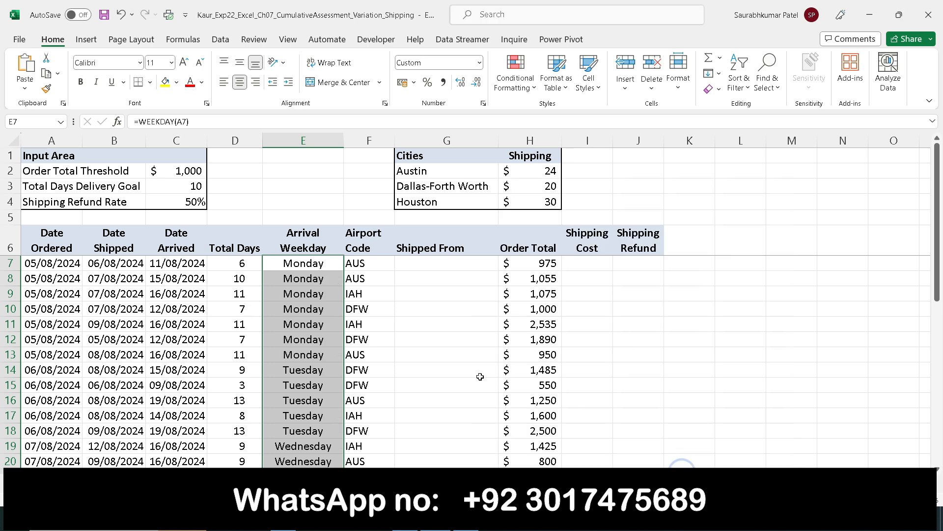
Switch to Word and remove the yellow highlighting and the bold formatting from the step 4 instructions.
{"action": "mouse_move", "coordinate": [464, 519]}
{"action": "left_click", "coordinate": [465, 448]}
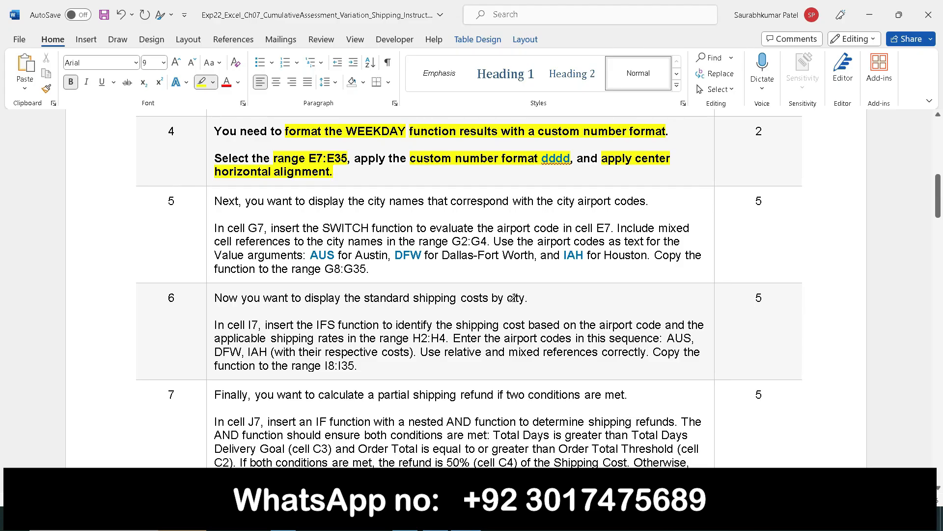
{"action": "left_click", "coordinate": [210, 145]}
{"action": "left_click", "coordinate": [210, 145]}
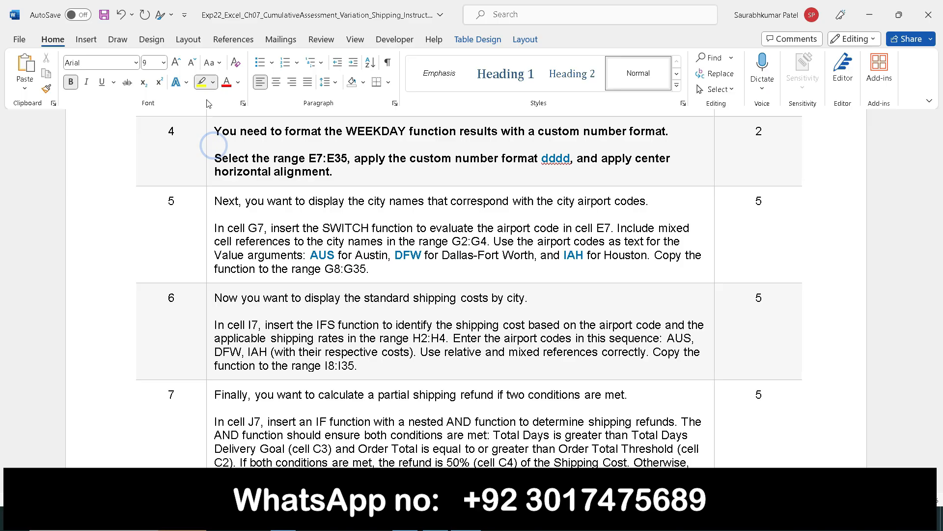
{"action": "left_click", "coordinate": [211, 141]}
{"action": "left_click", "coordinate": [219, 121]}
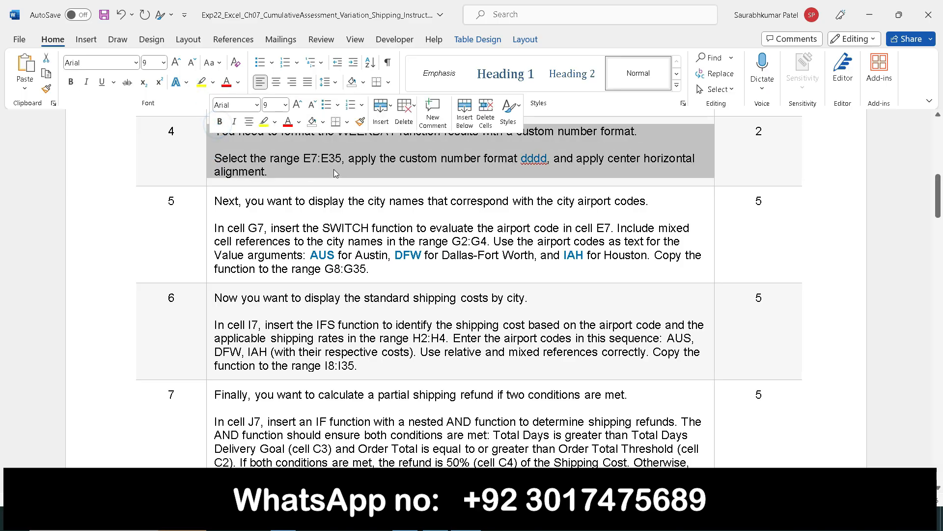
{"action": "left_click", "coordinate": [334, 169]}
Make the step 5 instructions about displaying city names with the SWITCH function bold.
{"action": "left_click_drag", "start_coordinate": [939, 194], "coordinate": [940, 200]}
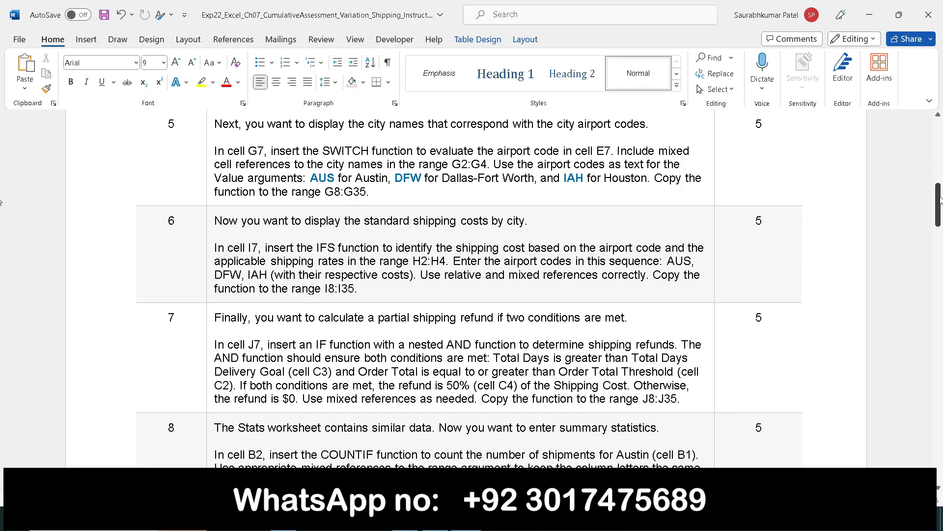
{"action": "left_click_drag", "start_coordinate": [382, 189], "coordinate": [231, 120]}
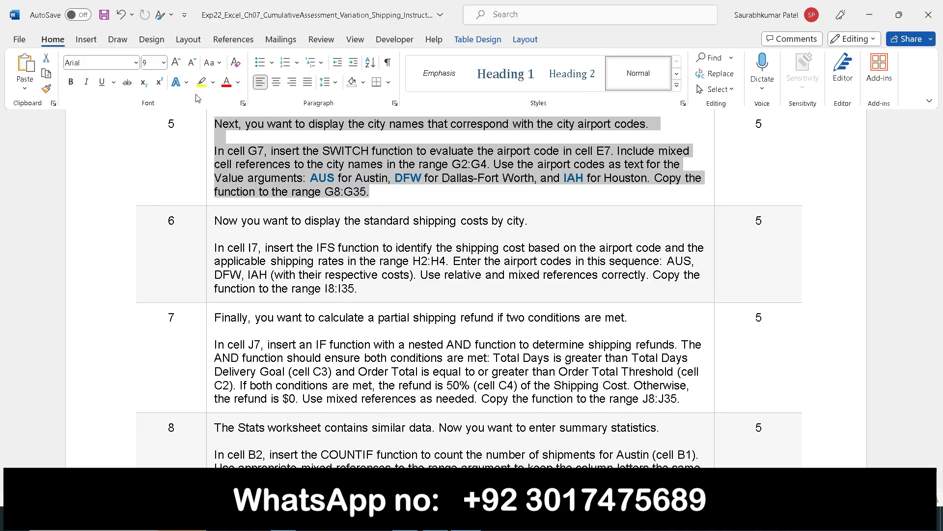
{"action": "left_click", "coordinate": [71, 81]}
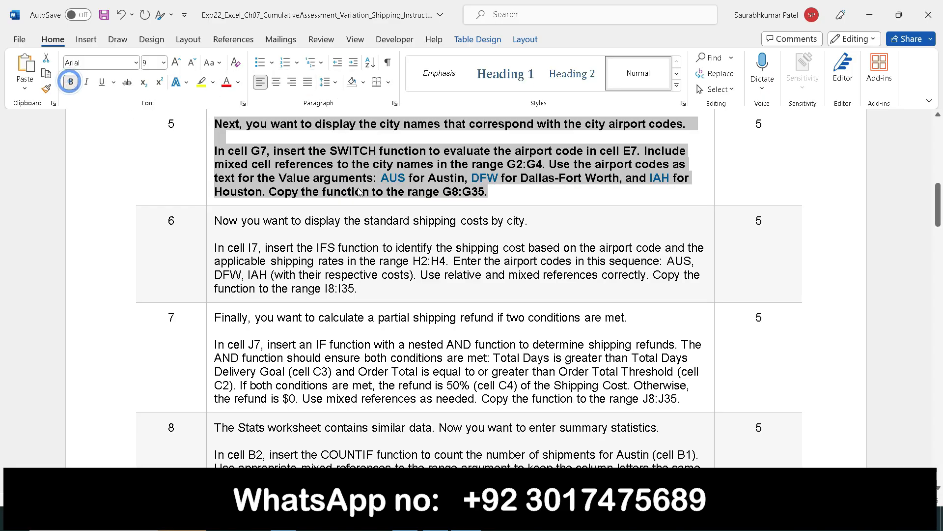
{"action": "left_click", "coordinate": [496, 199]}
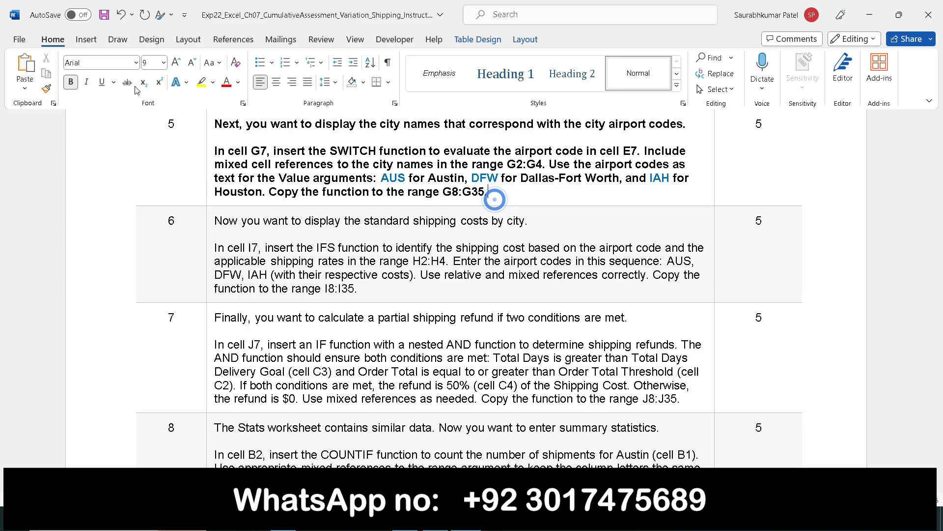
Highlight "Next, you want to display the city names that correspond with the city airport codes" and "cell G7," in step 5.
{"action": "left_click", "coordinate": [201, 82]}
{"action": "mouse_move", "coordinate": [215, 124]}
{"action": "left_mouse_down"}
{"action": "mouse_move", "coordinate": [683, 125]}
{"action": "mouse_move", "coordinate": [666, 123]}
{"action": "left_mouse_up"}
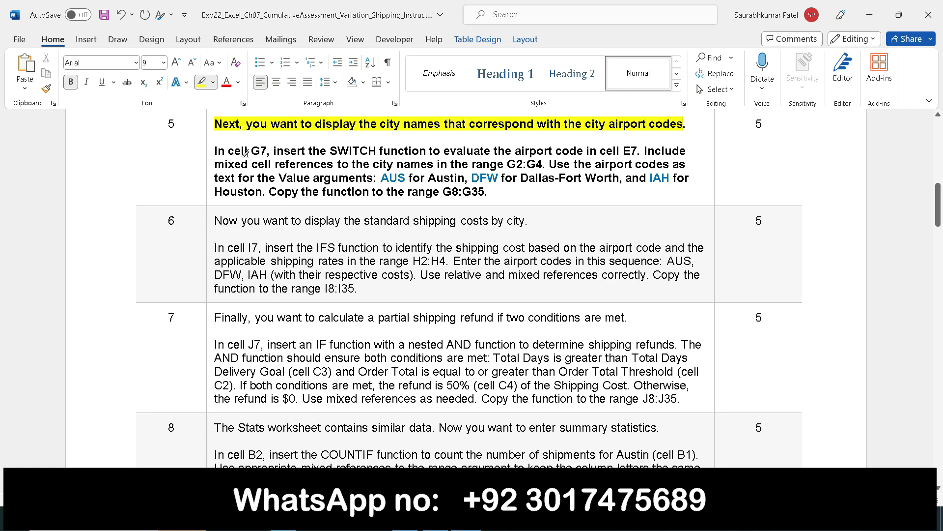
{"action": "left_click_drag", "start_coordinate": [229, 151], "coordinate": [270, 153]}
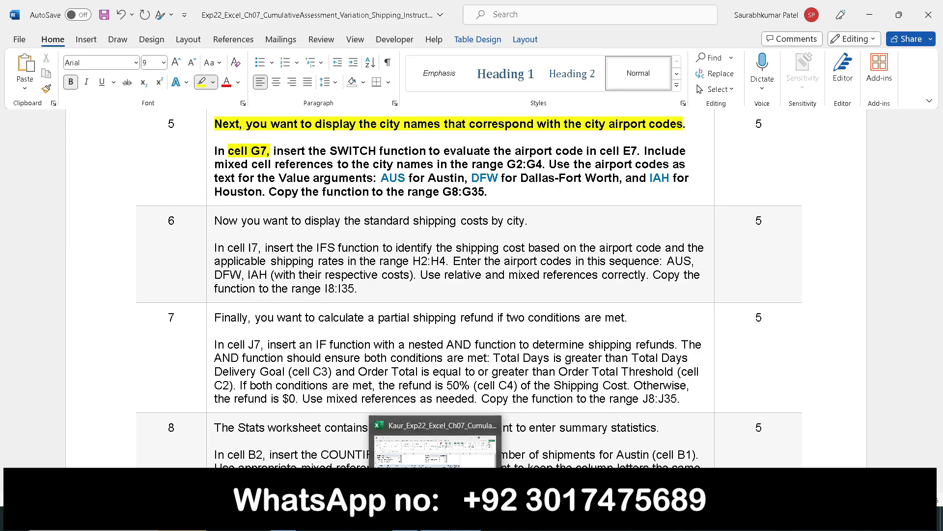
Select cell G7 in Excel, and highlight "SWITCH function to evaluate the airport code in cell E7" in step 5 in Word.
{"action": "left_click", "coordinate": [435, 519]}
{"action": "left_click", "coordinate": [421, 264]}
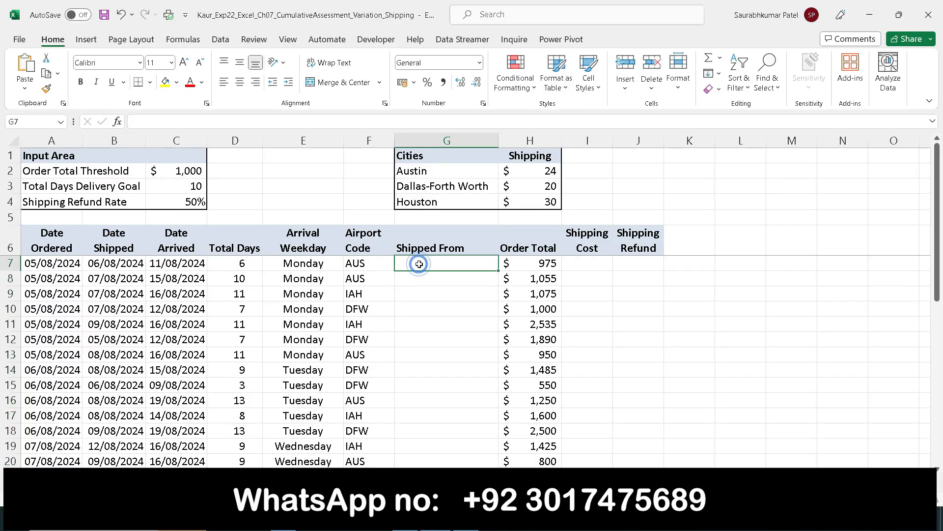
{"action": "left_click", "coordinate": [466, 519]}
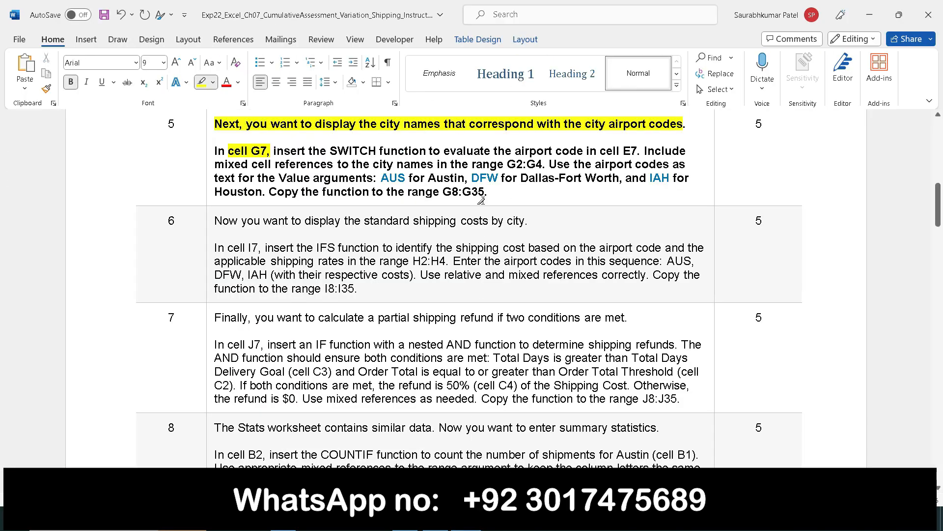
{"action": "left_click_drag", "start_coordinate": [329, 150], "coordinate": [626, 152]}
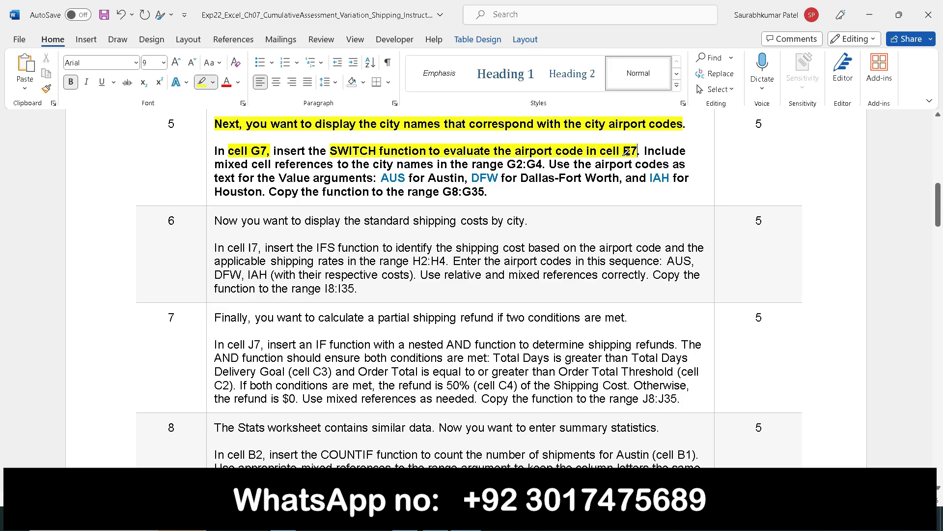
Switch to Excel and begin a SWITCH function in cell G7.
{"action": "left_click", "coordinate": [435, 518]}
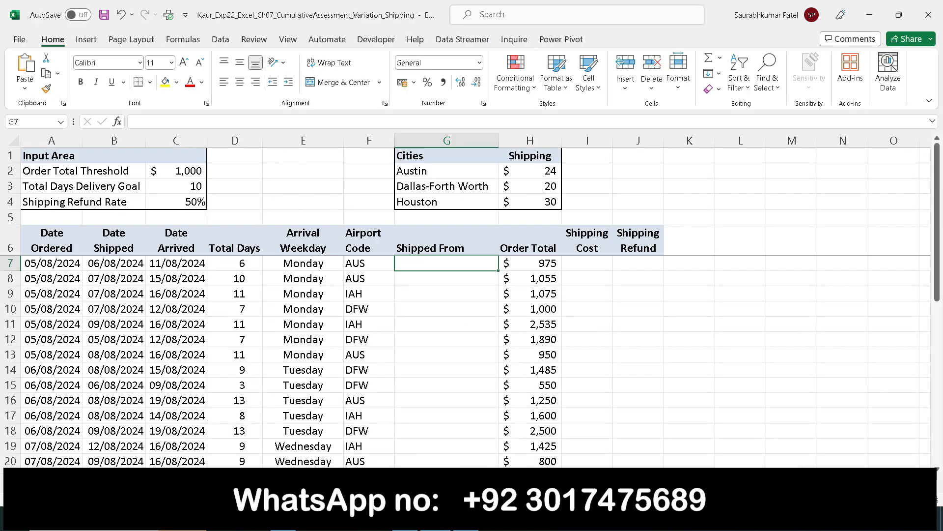
{"action": "left_click", "coordinate": [158, 122]}
{"action": "type", "text": "="}
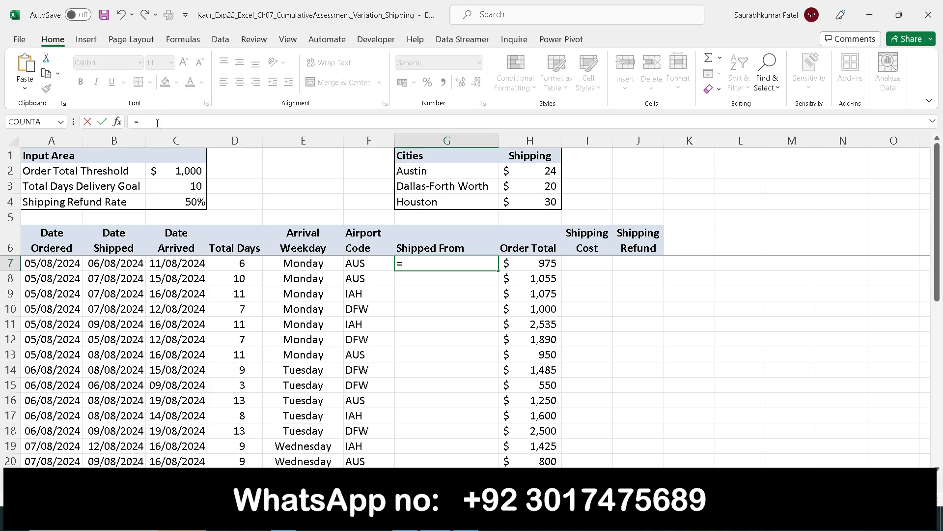
{"action": "type", "text": "sw"}
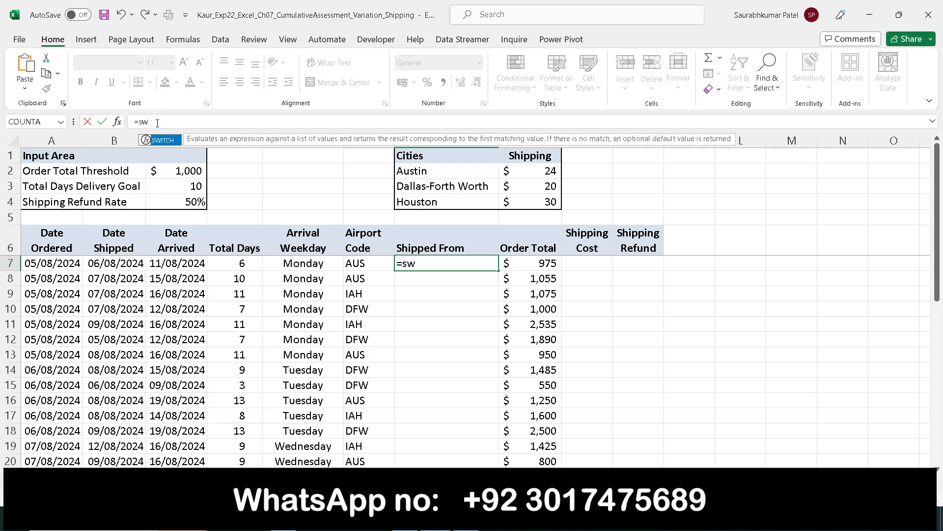
{"action": "type", "text": "itch"}
{"action": "key", "text": "Tab"}
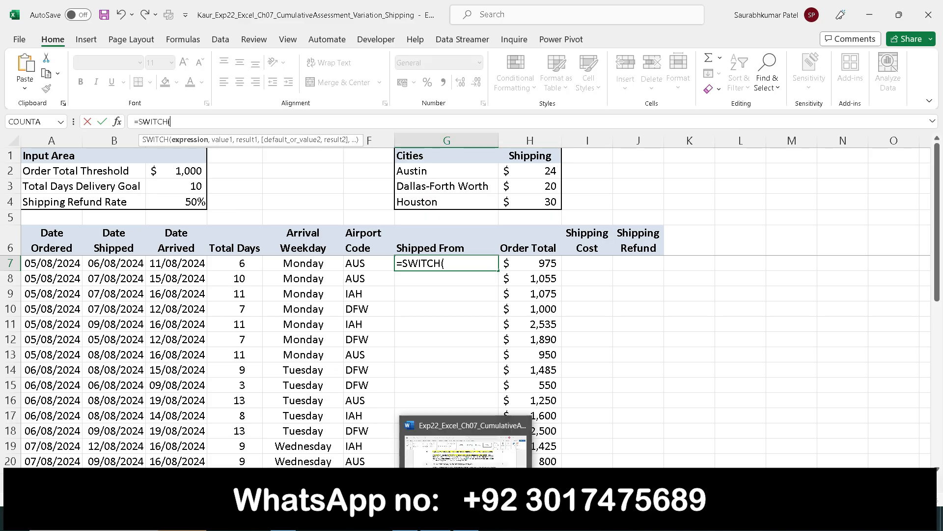
Recheck the step 5 instructions in Word and use cell E7 as the SWITCH function's expression in Excel.
{"action": "left_click", "coordinate": [466, 518]}
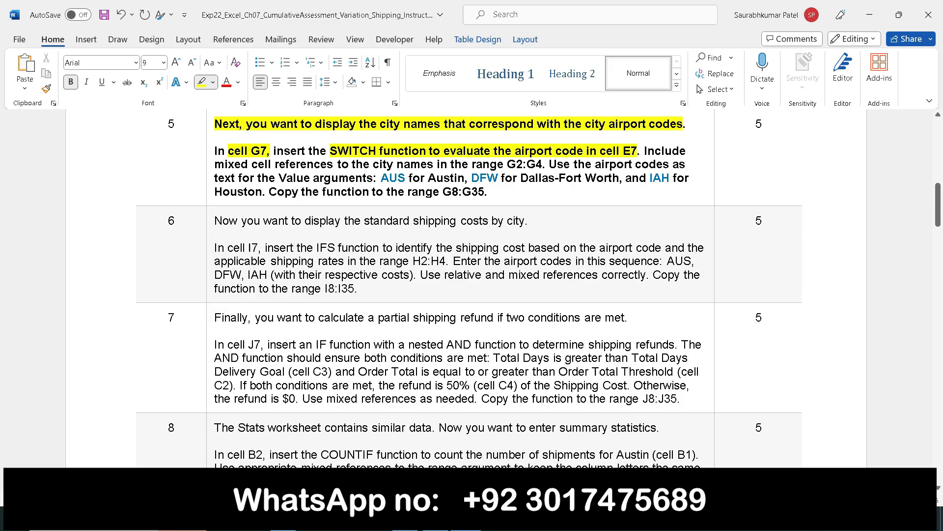
{"action": "left_click", "coordinate": [436, 518]}
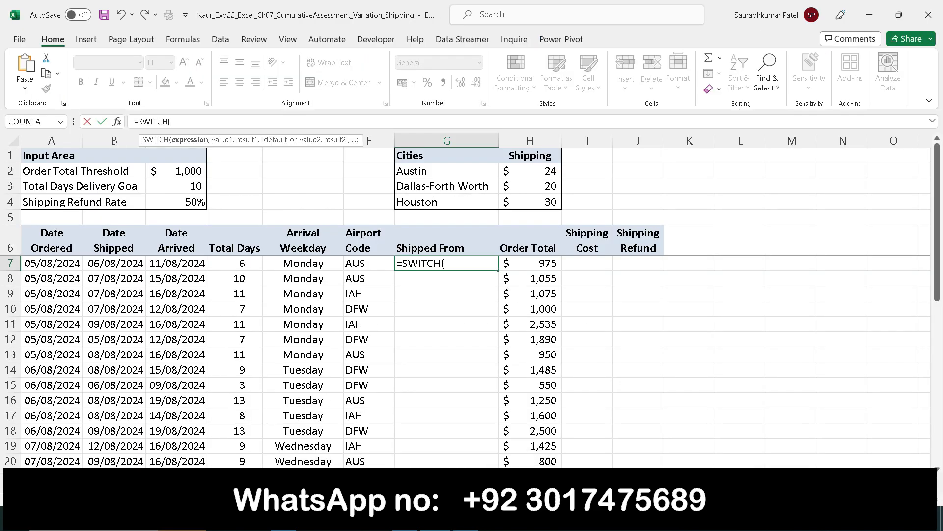
{"action": "left_click", "coordinate": [466, 518]}
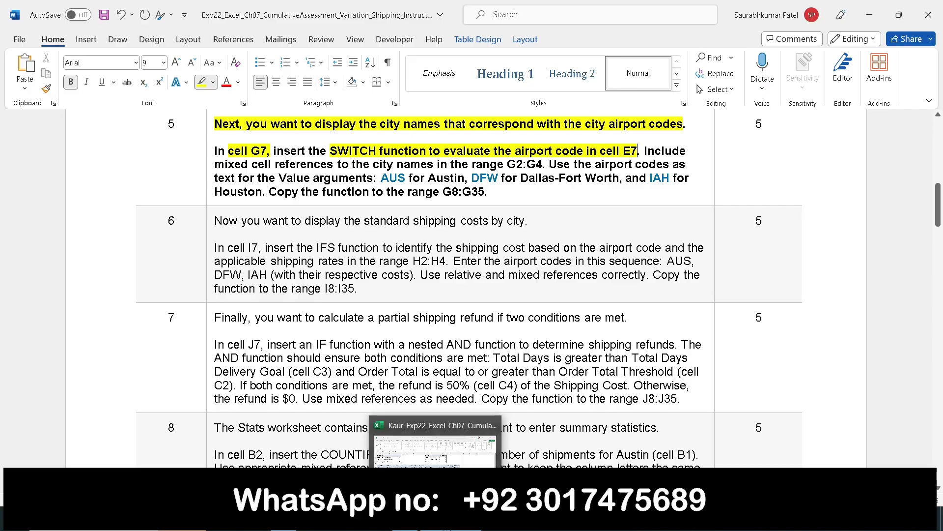
{"action": "left_click", "coordinate": [436, 518]}
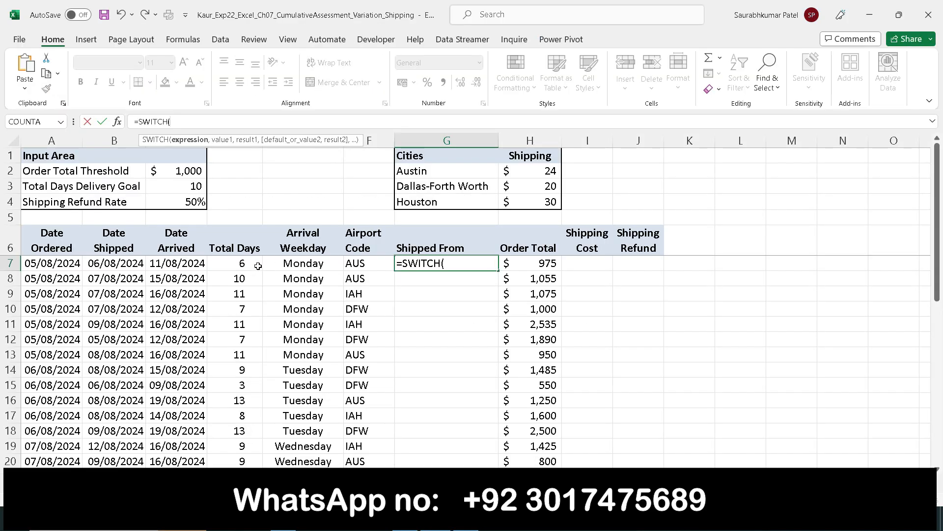
{"action": "left_click", "coordinate": [298, 264]}
{"action": "left_click", "coordinate": [464, 521]}
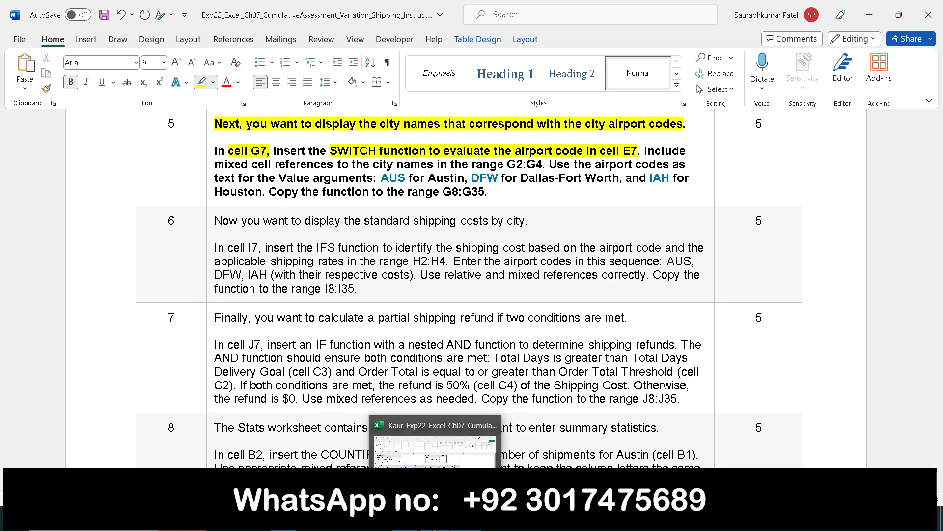
{"action": "left_click", "coordinate": [435, 521]}
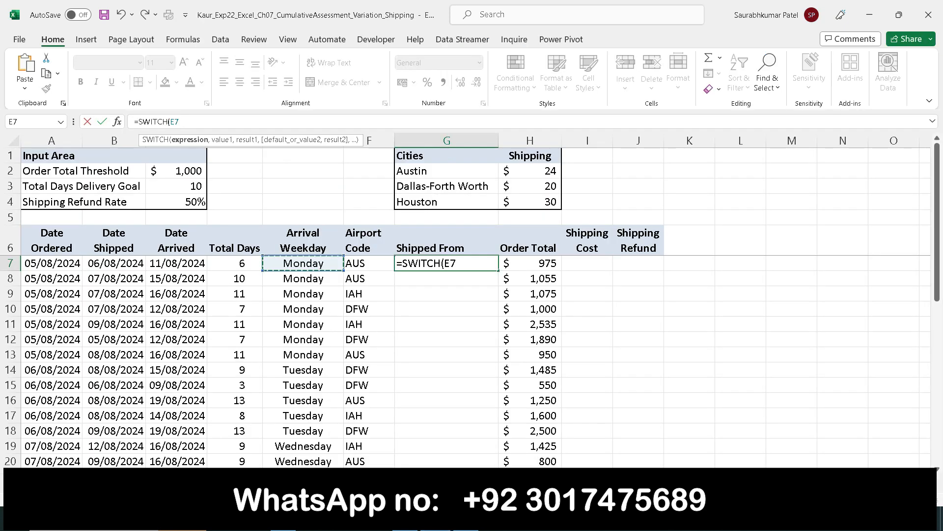
Open the function arguments for SWITCH and set Value1 to the absolute range $G$2:$H$4.
{"action": "left_click", "coordinate": [117, 122]}
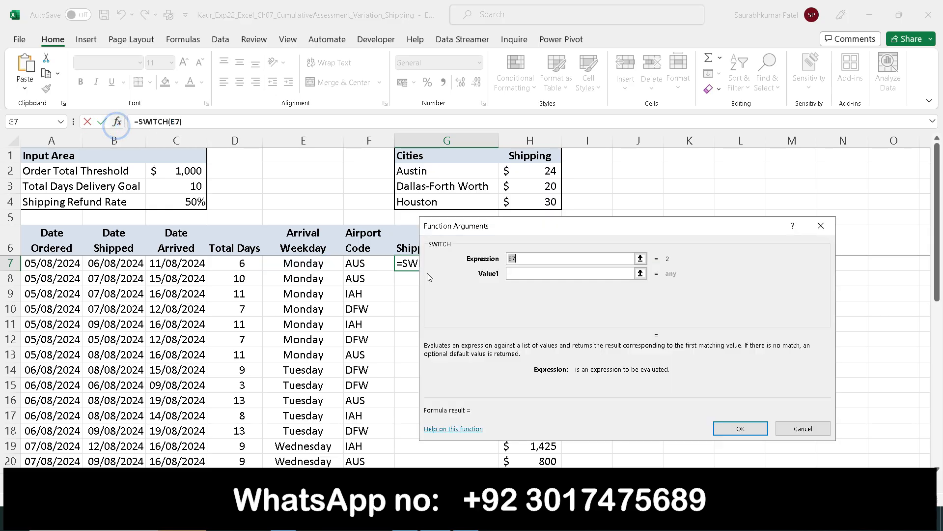
{"action": "left_click", "coordinate": [518, 273]}
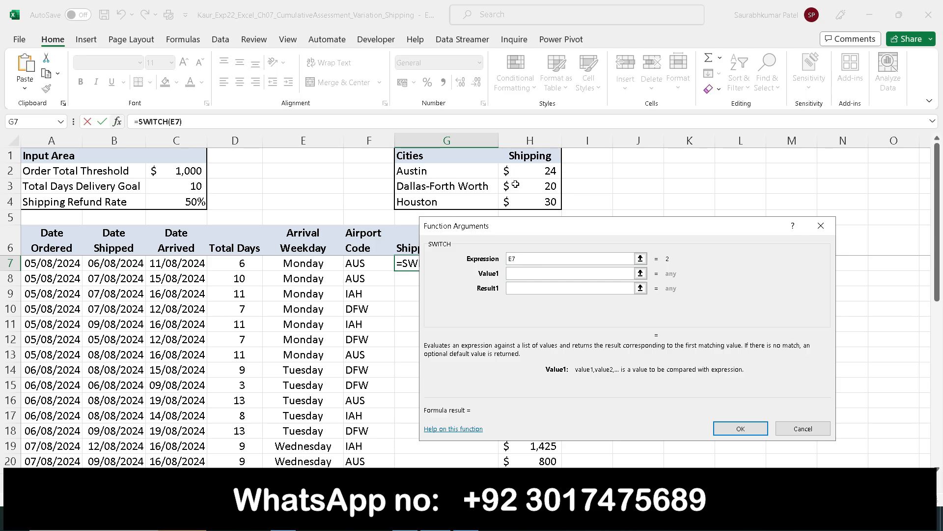
{"action": "left_click_drag", "start_coordinate": [408, 172], "coordinate": [486, 186]}
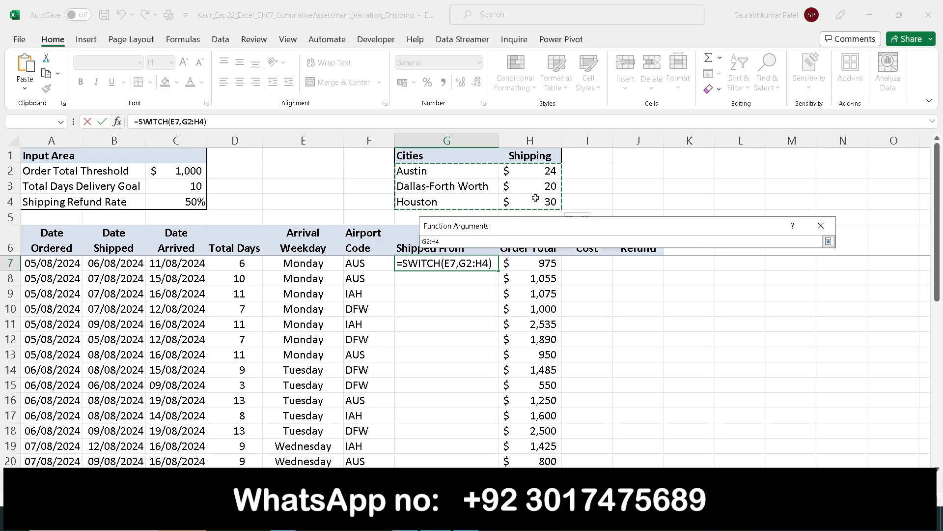
{"action": "left_click_drag", "start_coordinate": [536, 197], "coordinate": [535, 198]}
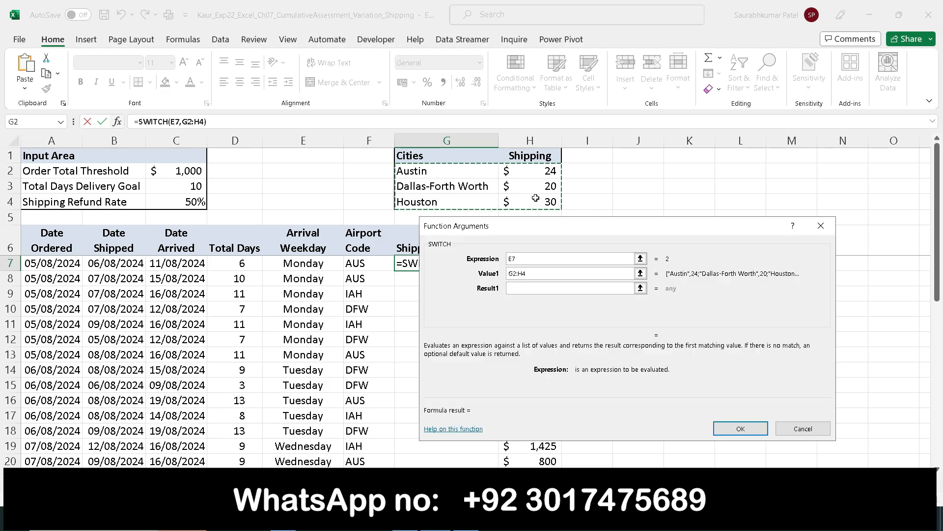
{"action": "key", "text": "F4"}
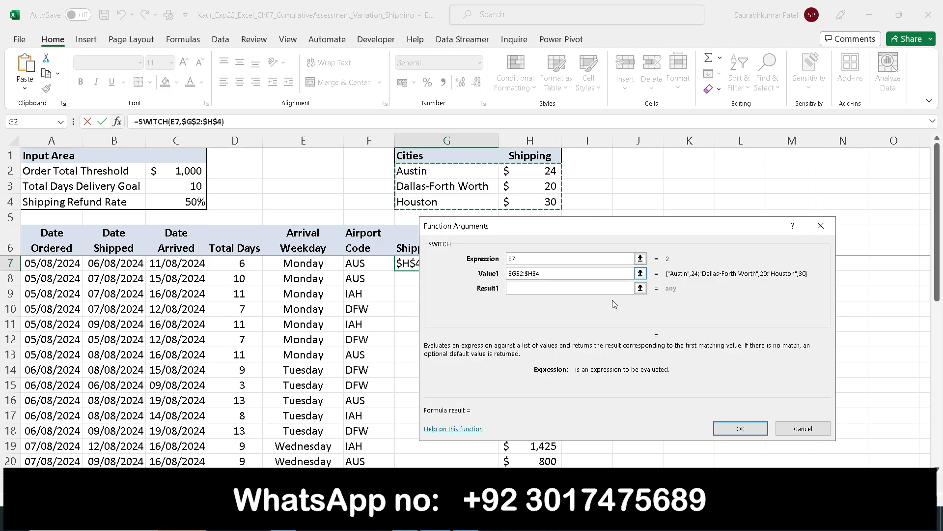
Recheck step 5 in Word and replace Value1 in Excel with the absolute range $G$2:$G$4.
{"action": "left_click", "coordinate": [466, 522]}
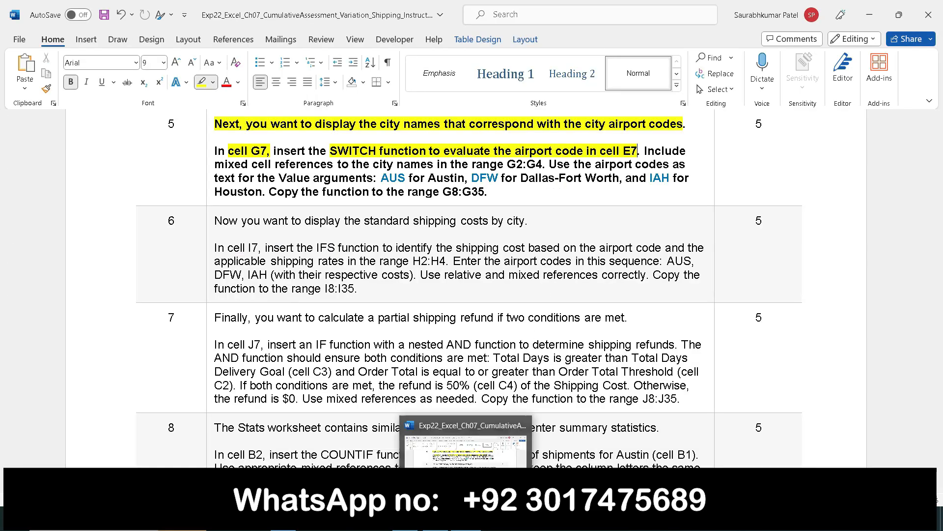
{"action": "left_click", "coordinate": [466, 522]}
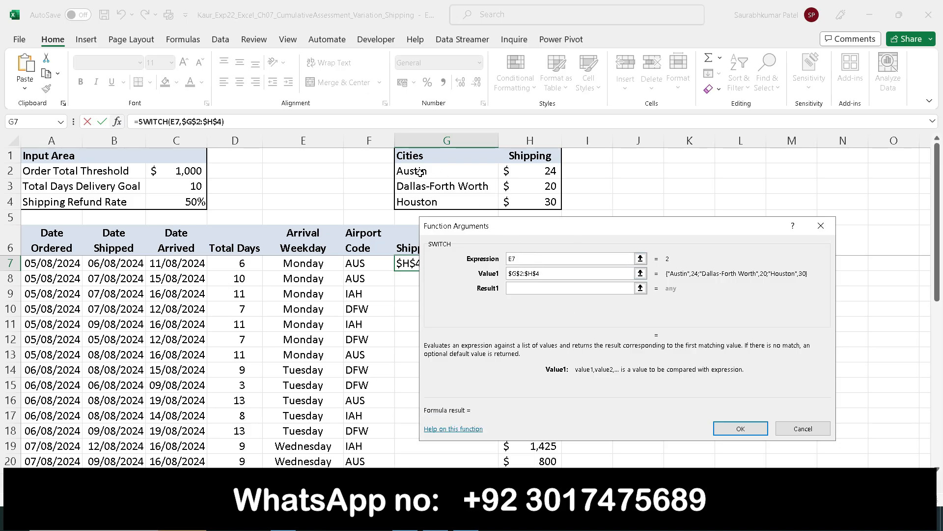
{"action": "left_click_drag", "start_coordinate": [418, 172], "coordinate": [416, 201]}
{"action": "left_click_drag", "start_coordinate": [562, 273], "coordinate": [510, 274]}
{"action": "left_click_drag", "start_coordinate": [417, 172], "coordinate": [418, 205]}
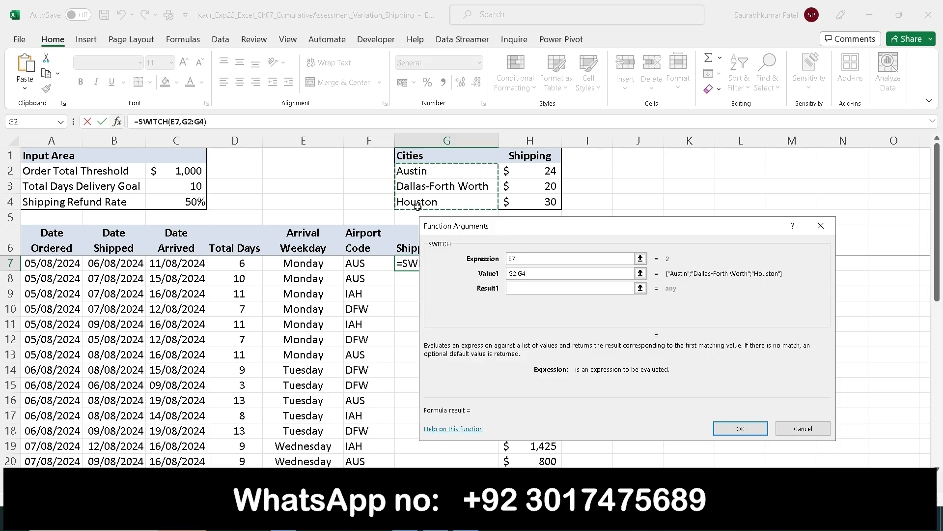
{"action": "key", "text": "F4"}
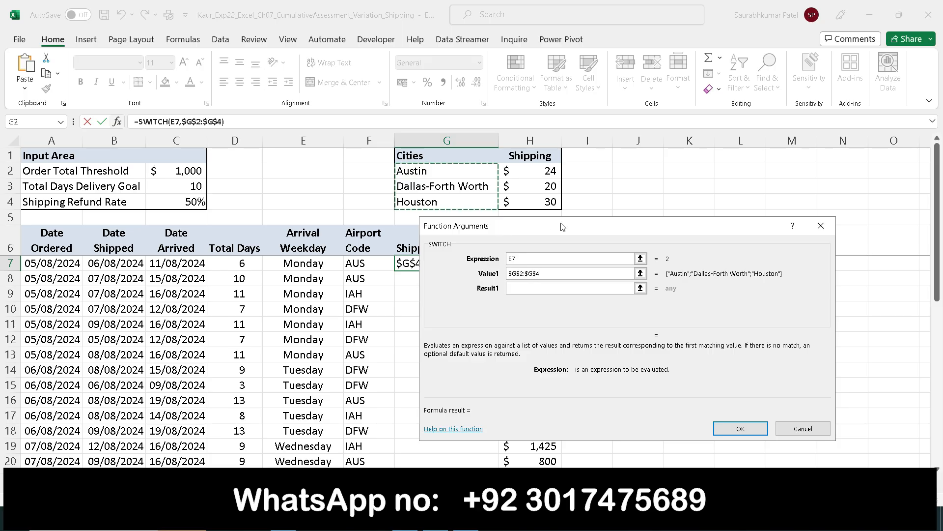
In Word, highlight "to the city names in the range G2:G4" and "text for the Value arguments" through "IAH for" in step 5.
{"action": "mouse_move", "coordinate": [466, 521]}
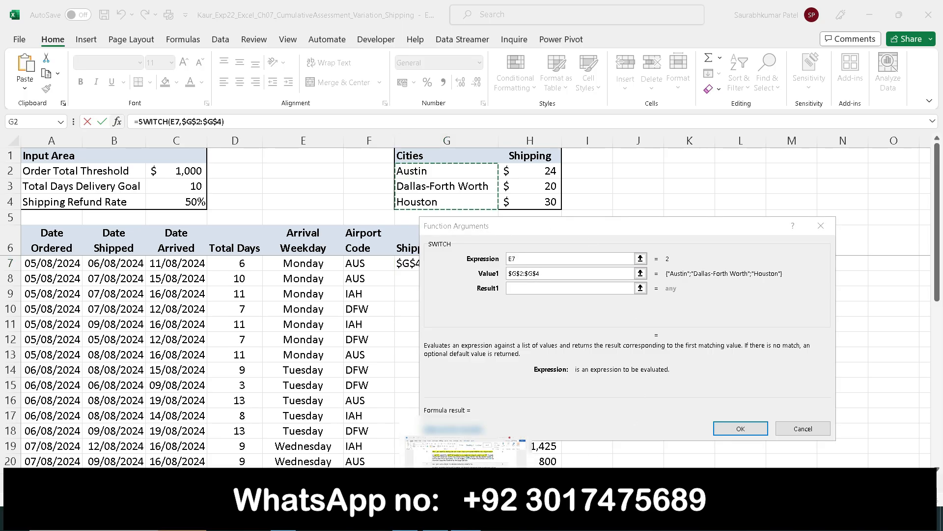
{"action": "left_click", "coordinate": [490, 433]}
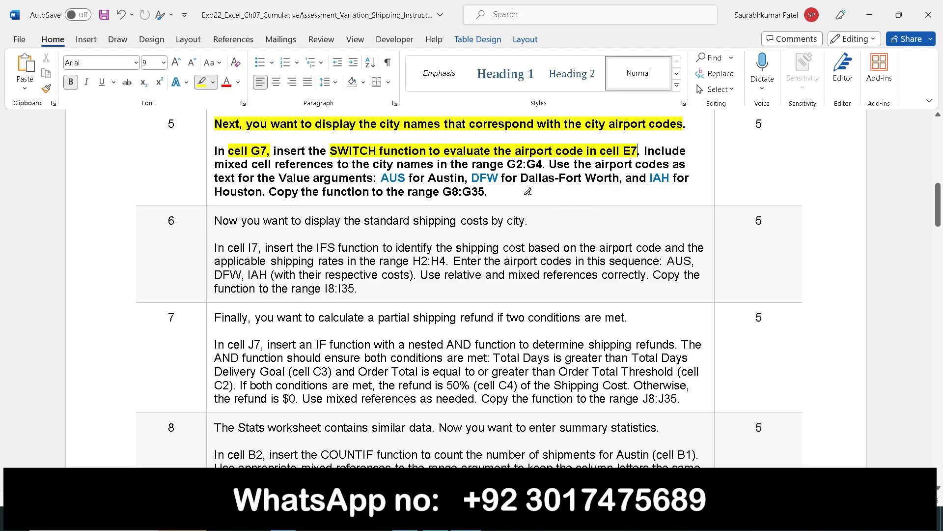
{"action": "left_click_drag", "start_coordinate": [342, 164], "coordinate": [542, 165]}
{"action": "left_click", "coordinate": [541, 163]}
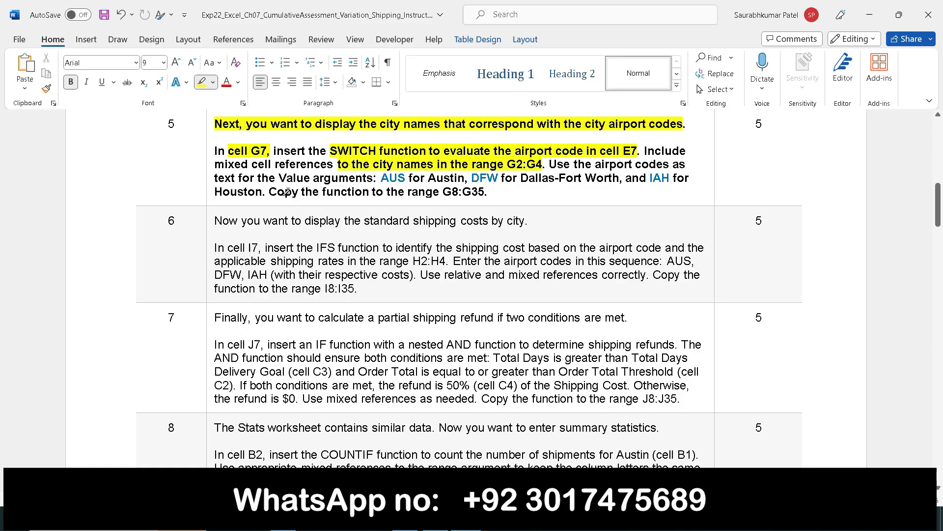
{"action": "left_click_drag", "start_coordinate": [218, 178], "coordinate": [374, 177]}
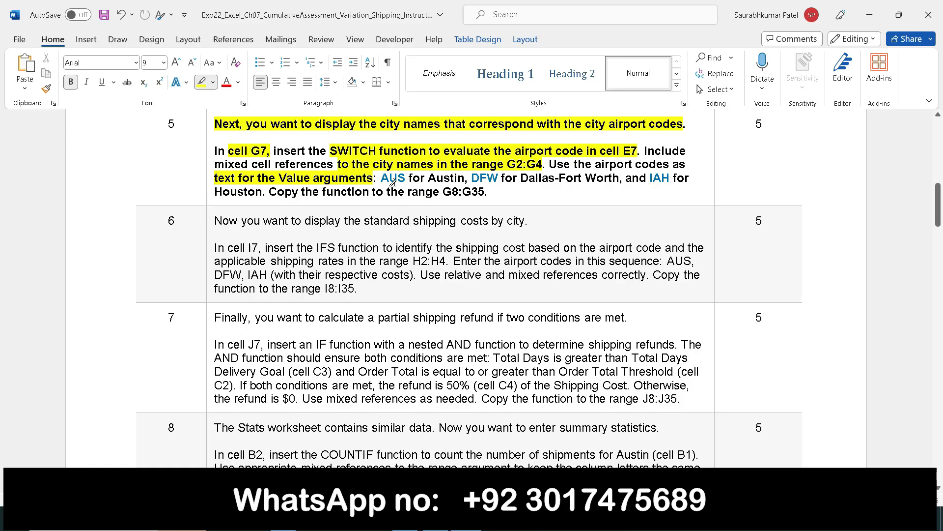
{"action": "left_click_drag", "start_coordinate": [382, 179], "coordinate": [678, 184]}
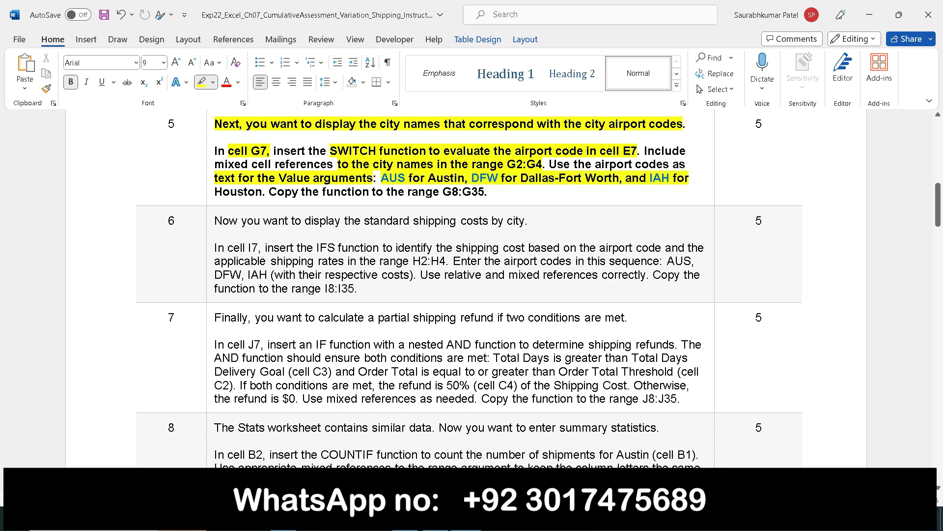
Return to Excel, set the SWITCH function's Result1 to G2=F7, and move on to the Default_or_value2 argument.
{"action": "left_click", "coordinate": [465, 518]}
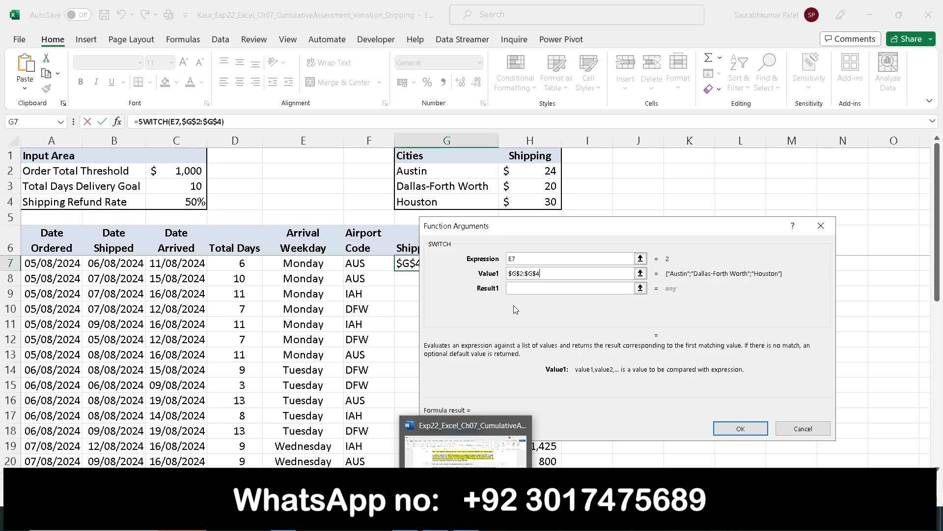
{"action": "left_click", "coordinate": [520, 289]}
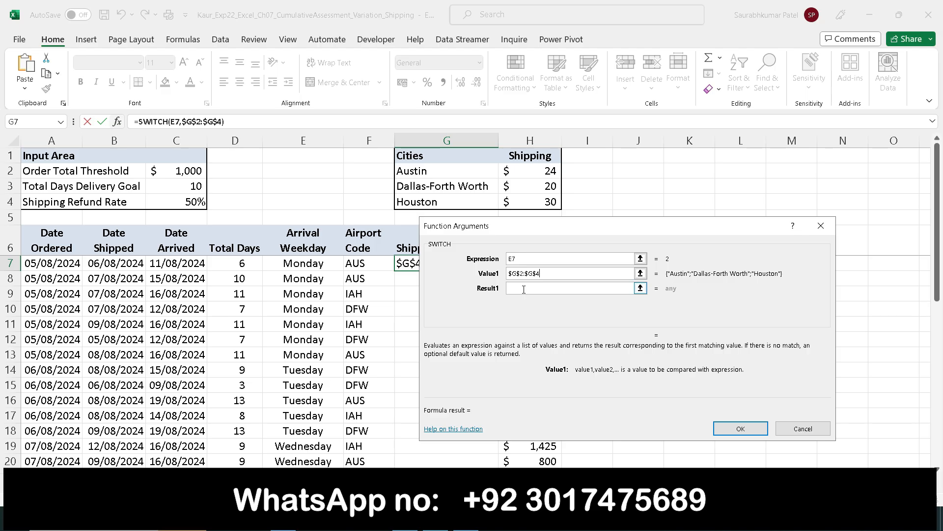
{"action": "left_click", "coordinate": [524, 290]}
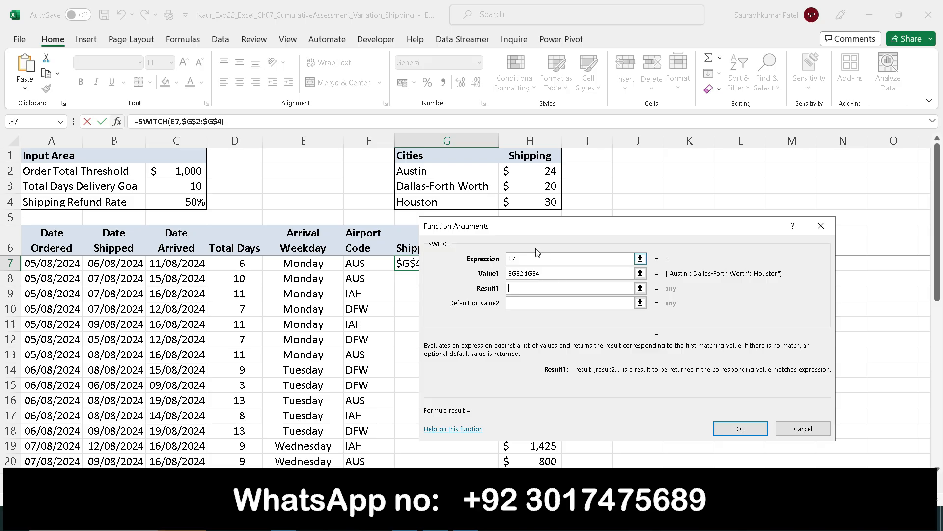
{"action": "left_click", "coordinate": [425, 172]}
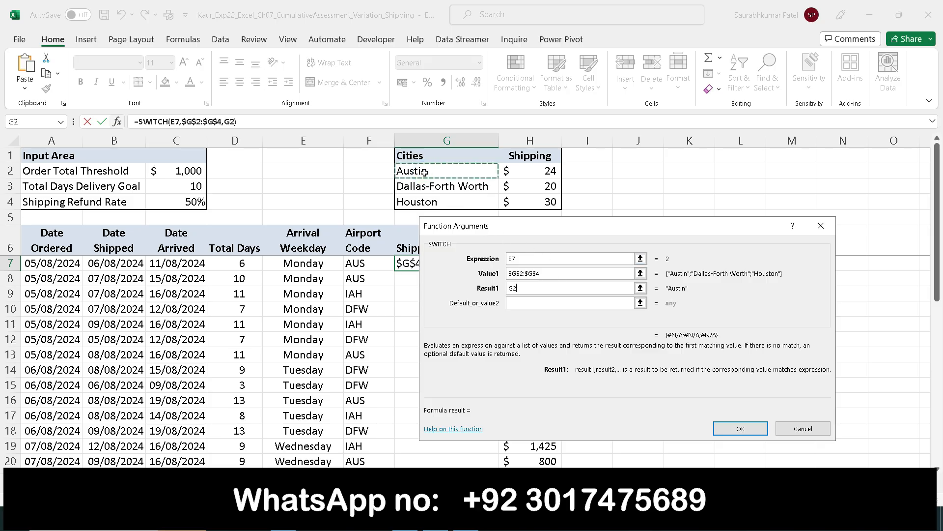
{"action": "type", "text": "="}
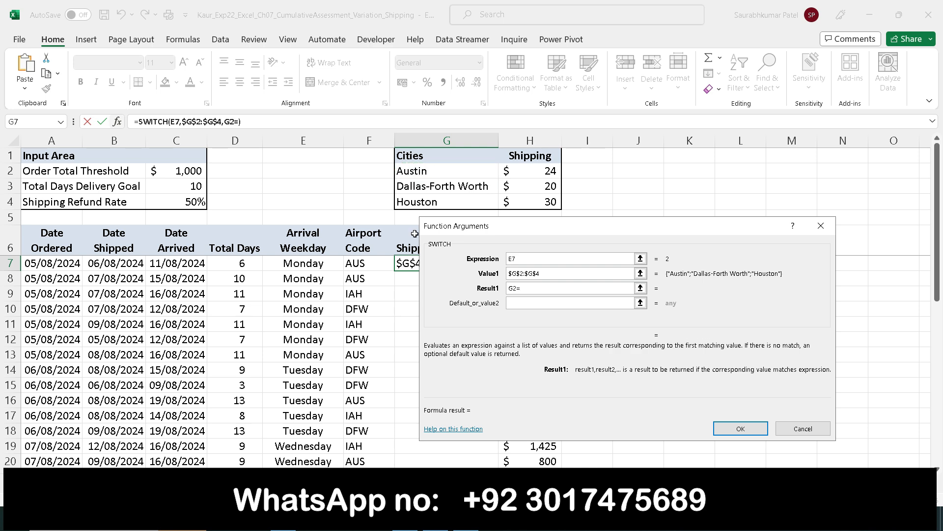
{"action": "left_click", "coordinate": [354, 263]}
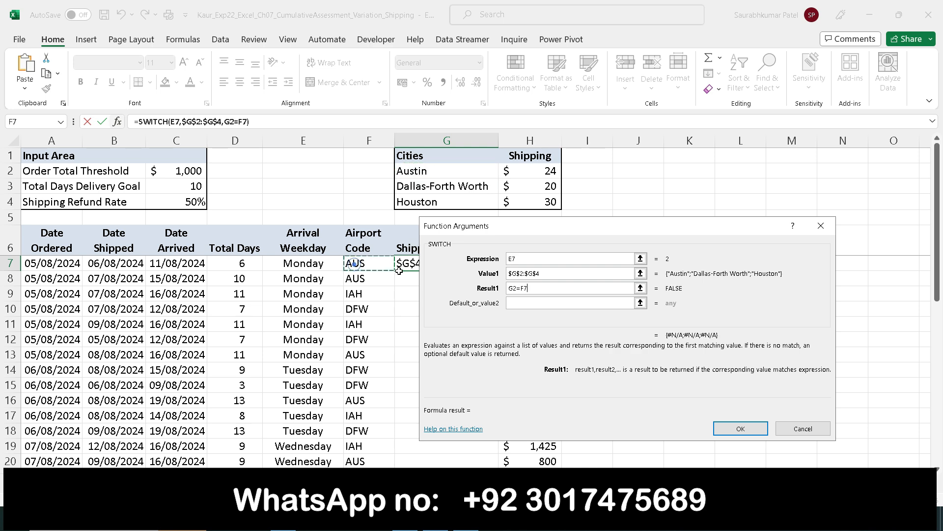
{"action": "left_click", "coordinate": [514, 302]}
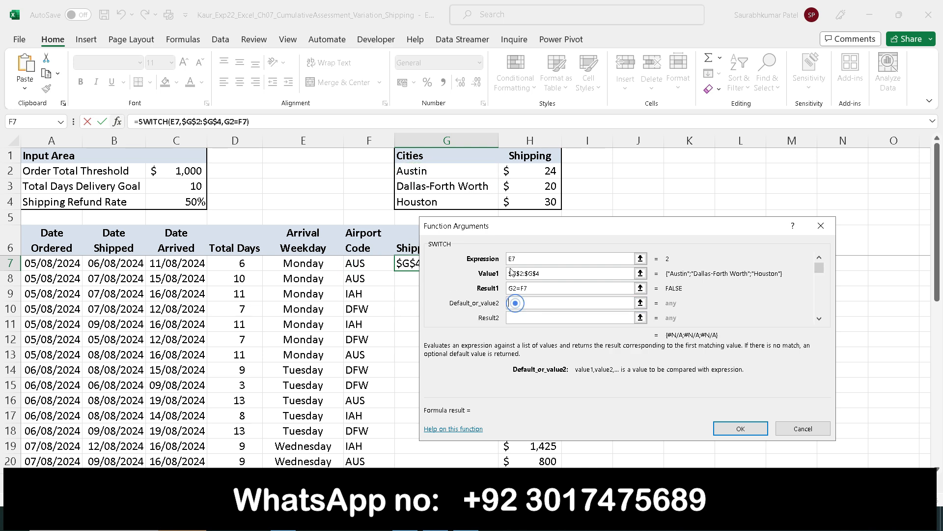
{"action": "left_click", "coordinate": [417, 188]}
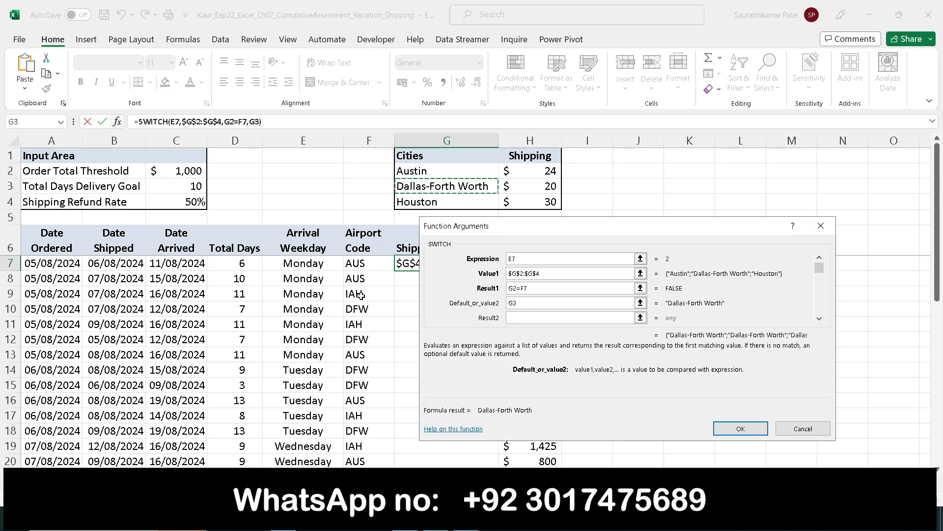
{"action": "left_click", "coordinate": [358, 311]}
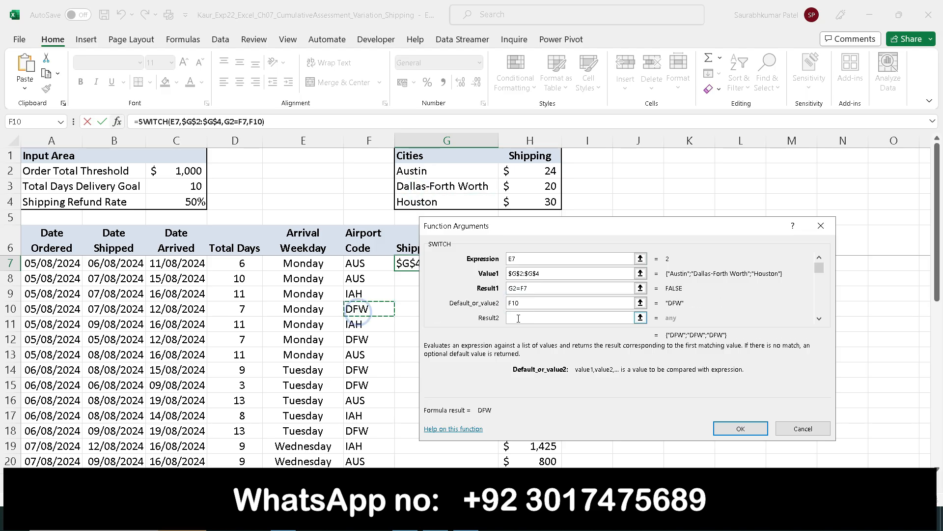
{"action": "type", "text": "="}
{"action": "key", "text": "BackSpace"}
{"action": "key", "text": "BackSpace"}
{"action": "key", "text": "BackSpace"}
{"action": "key", "text": "BackSpace"}
Set the Default_or_value2 argument to G3=F10.
{"action": "left_click", "coordinate": [434, 183]}
{"action": "type", "text": "="}
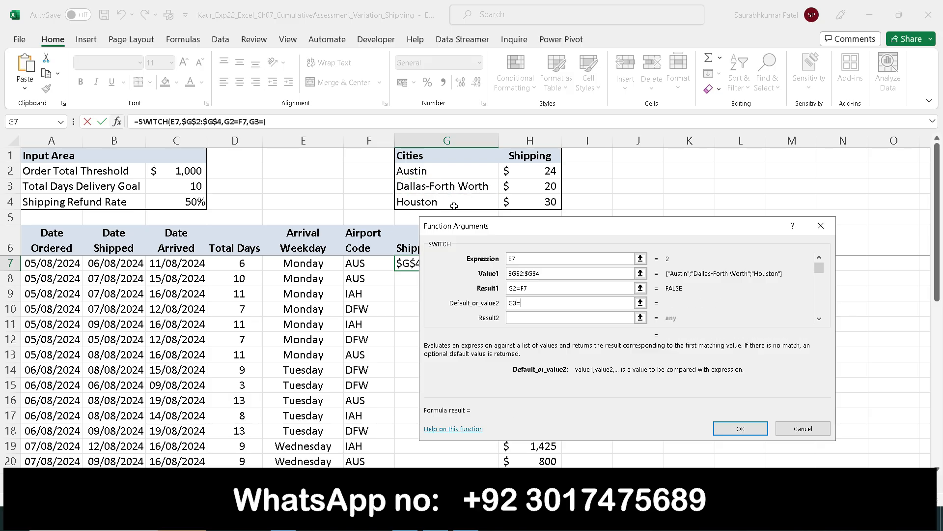
{"action": "left_click", "coordinate": [364, 307]}
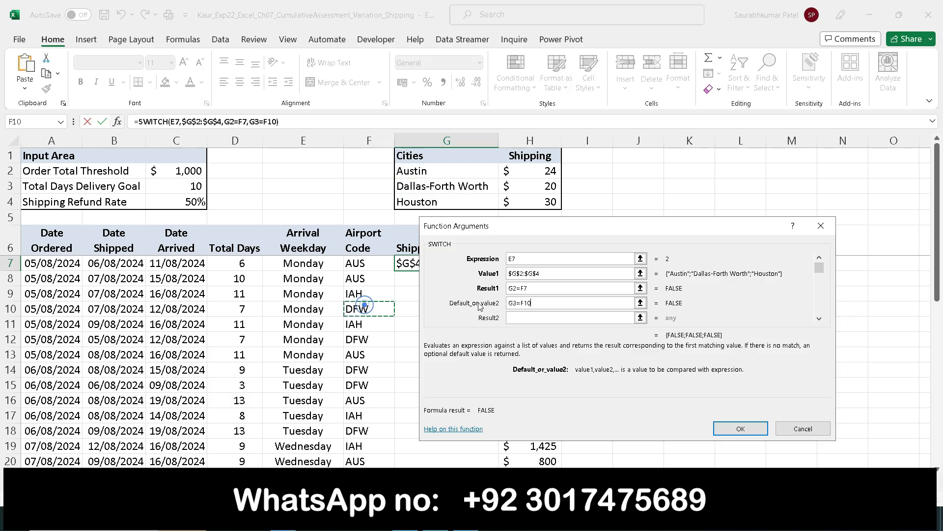
Set the SWITCH function's Result2 argument to G4=F11 and insert the function in cell G7.
{"action": "left_click", "coordinate": [518, 317]}
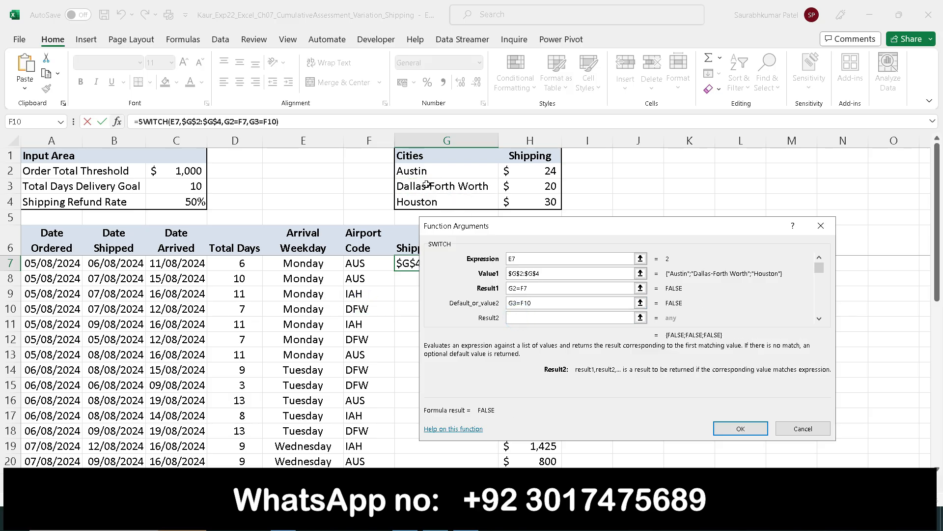
{"action": "left_click", "coordinate": [430, 201]}
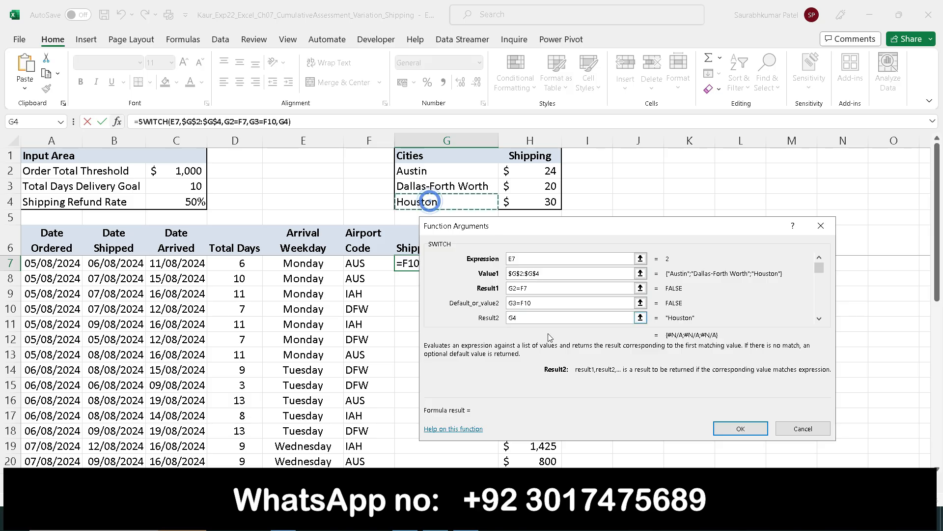
{"action": "type", "text": "="}
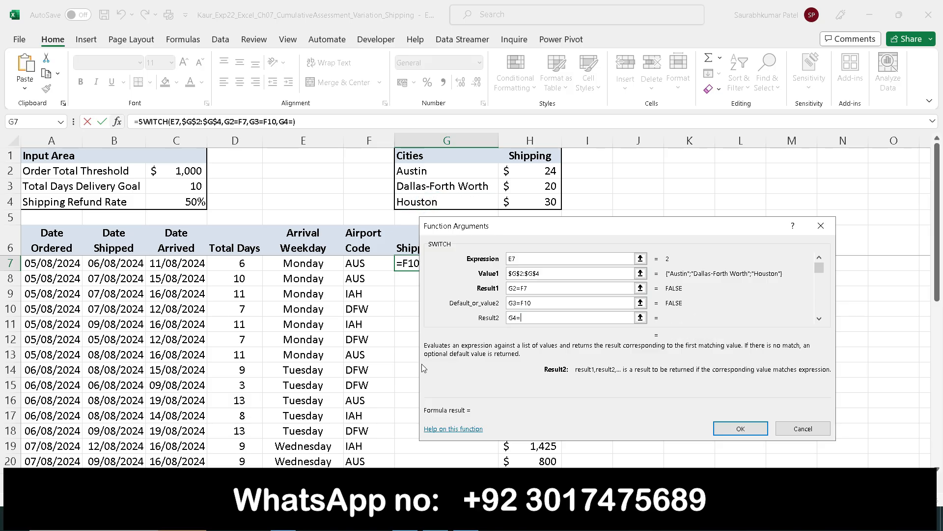
{"action": "left_click", "coordinate": [357, 322]}
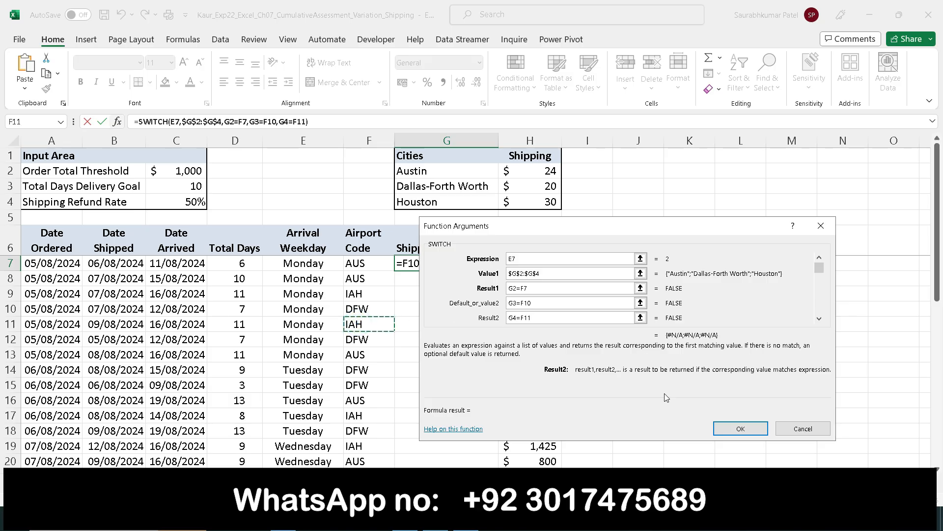
{"action": "left_click", "coordinate": [714, 429]}
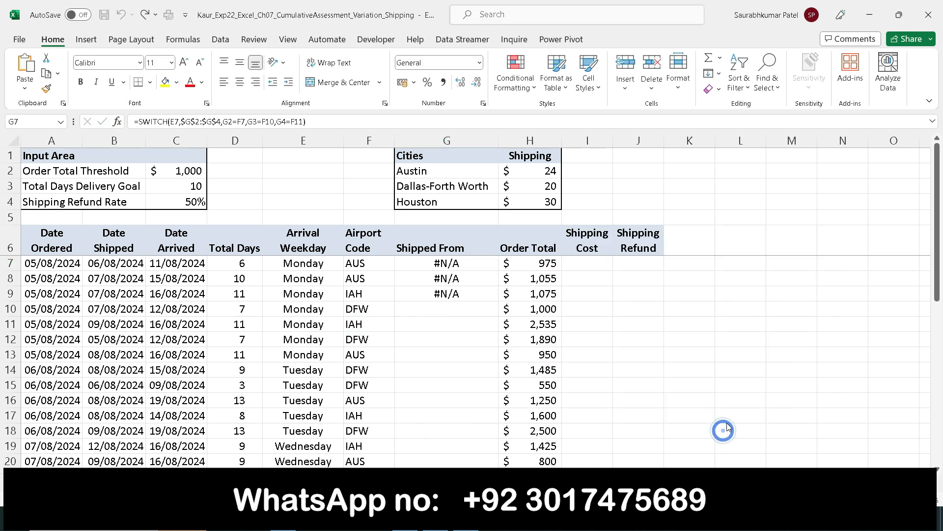
Recheck step 5 in Word, return to Excel, and fill the G7 SWITCH formula down the Shipped From column.
{"action": "left_click", "coordinate": [423, 451]}
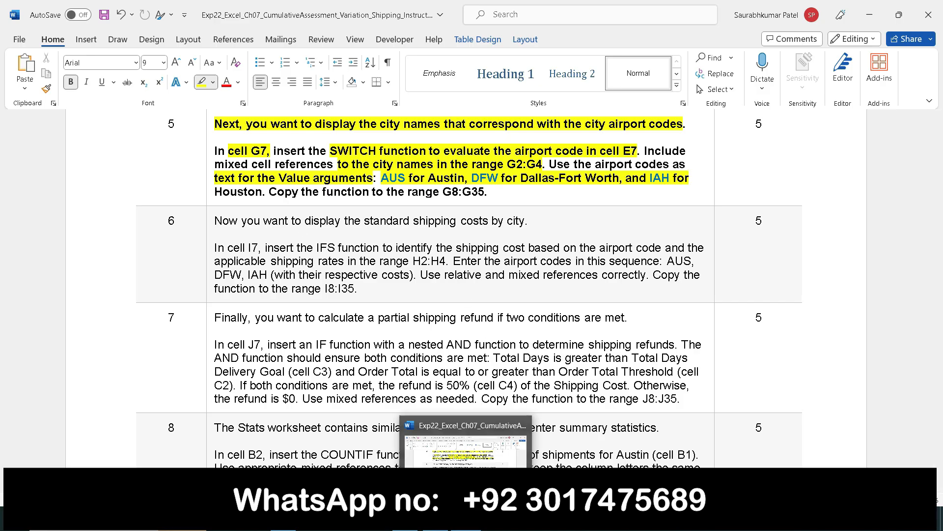
{"action": "left_click", "coordinate": [408, 440]}
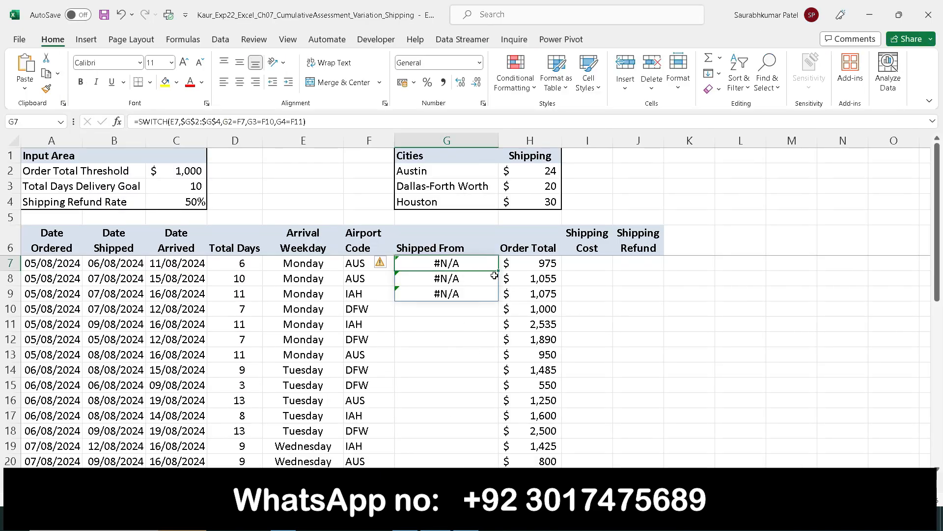
{"action": "left_click_drag", "start_coordinate": [499, 271], "coordinate": [498, 431]}
{"action": "scroll", "coordinate": [450, 401], "scroll_direction": "up", "scroll_amount": 5}
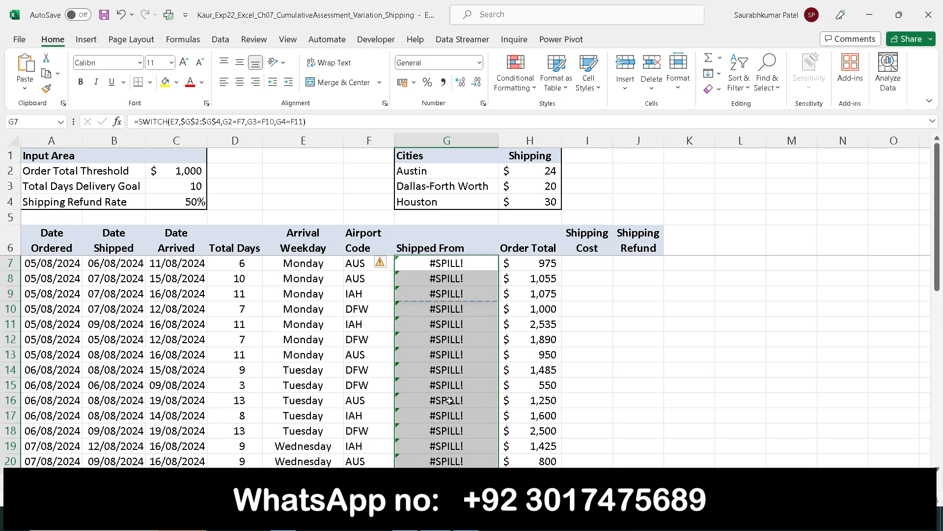
Switch to Word and remove the yellow highlighting and bold formatting from the step 5 instructions.
{"action": "mouse_move", "coordinate": [464, 524]}
{"action": "left_click", "coordinate": [458, 432]}
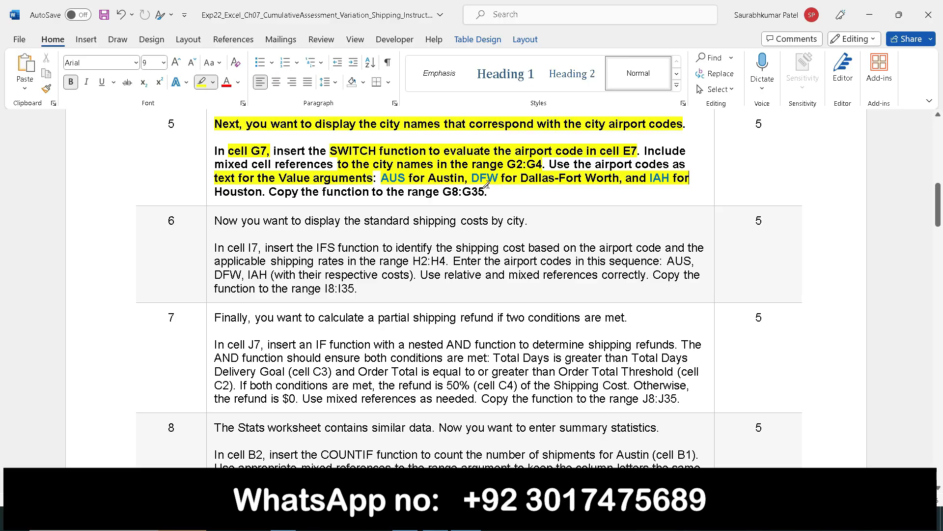
{"action": "left_click", "coordinate": [214, 133]}
{"action": "left_click", "coordinate": [210, 131]}
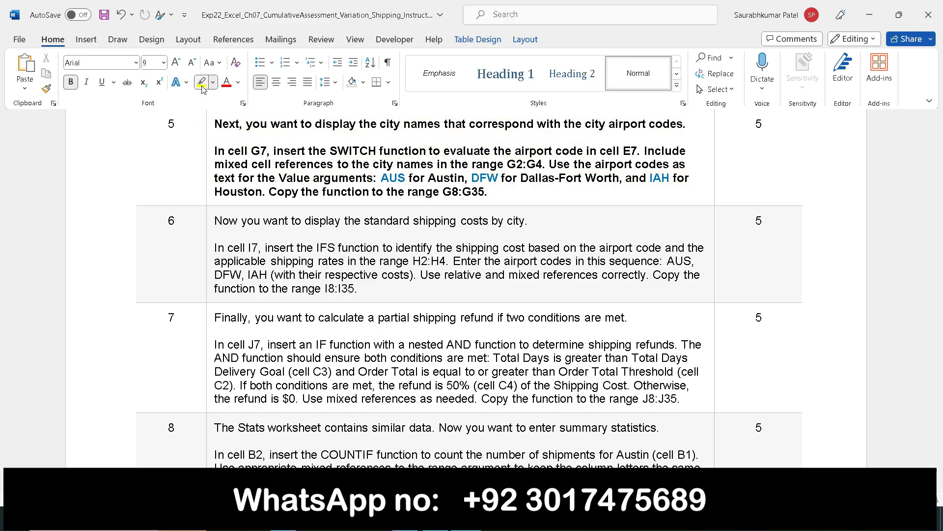
{"action": "left_click", "coordinate": [210, 130]}
{"action": "left_click", "coordinate": [219, 115]}
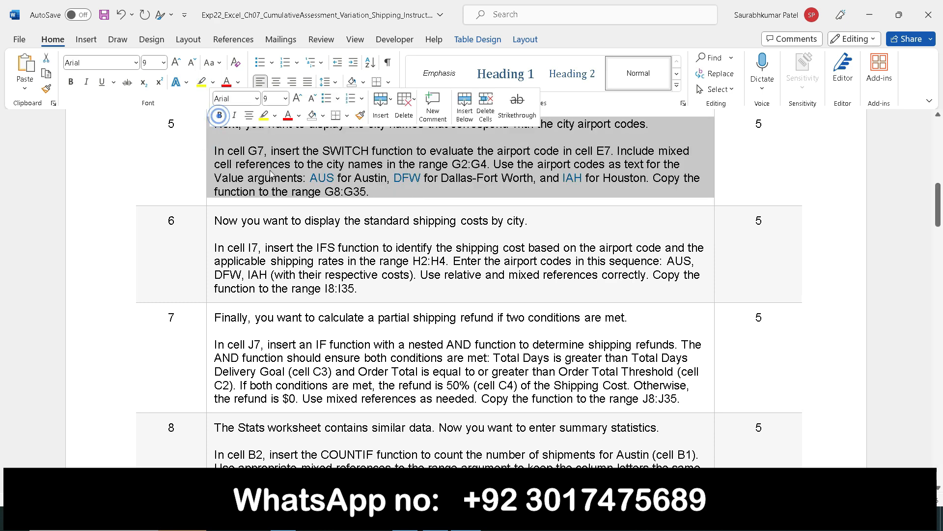
{"action": "left_click", "coordinate": [364, 193]}
Bold the step 6 instructions about the IFS function and highlight them in yellow.
{"action": "left_click_drag", "start_coordinate": [363, 292], "coordinate": [221, 219]}
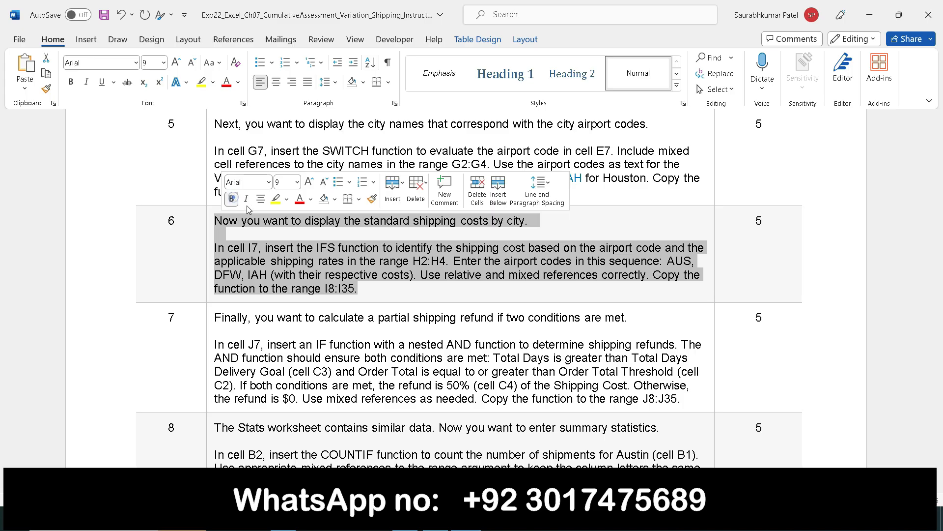
{"action": "left_click", "coordinate": [232, 199]}
{"action": "left_click", "coordinate": [275, 198]}
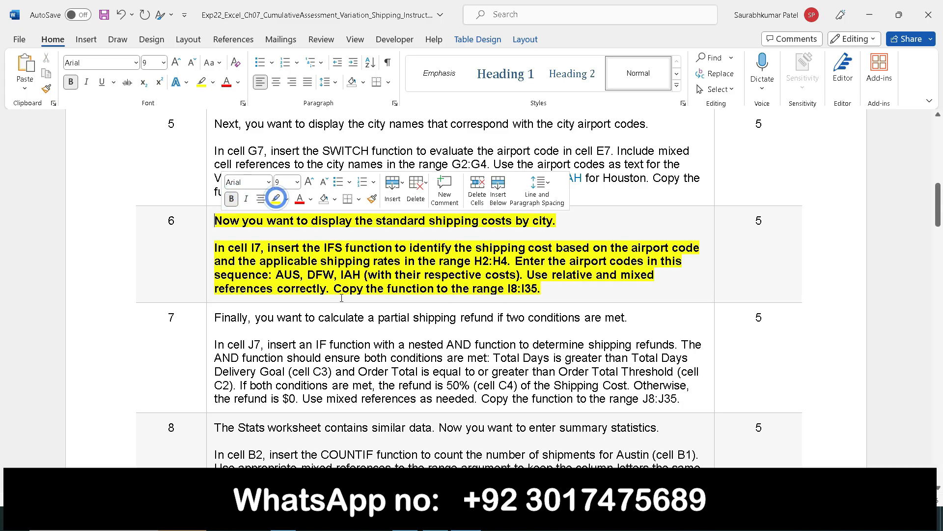
{"action": "left_click", "coordinate": [576, 298]}
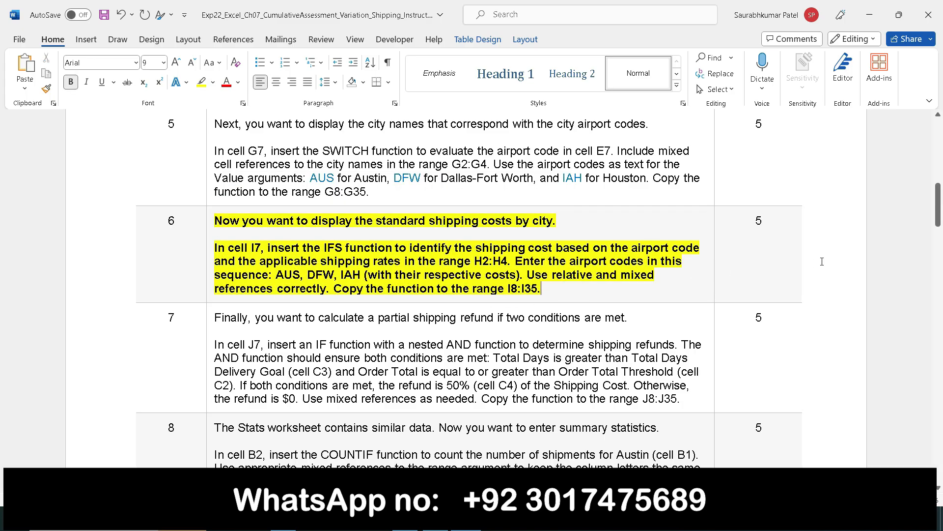
{"action": "left_click_drag", "start_coordinate": [938, 199], "coordinate": [940, 209]}
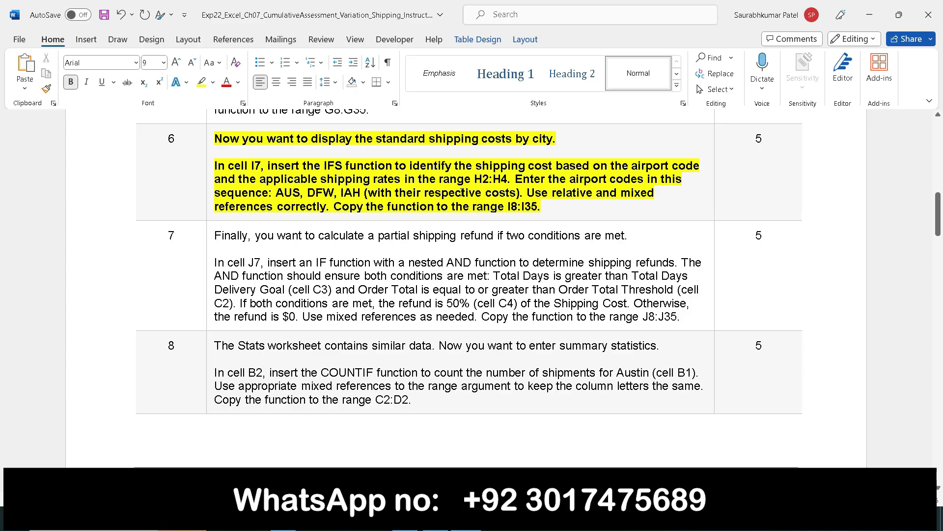
Switch to the completed CumulativeAssessment_Shipping workbook in Excel and examine cells D7, F7 and the SWITCH formula in G7.
{"action": "key", "text": "alt+Tab"}
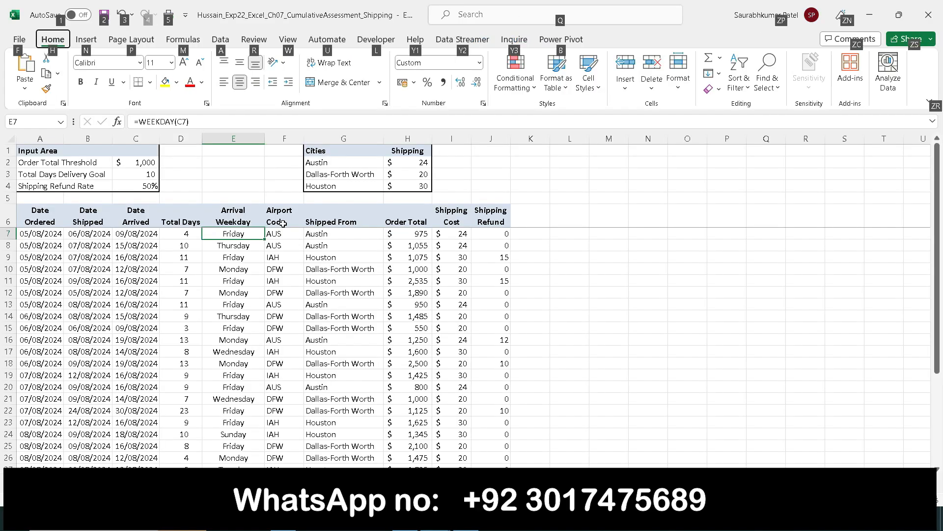
{"action": "left_click", "coordinate": [634, 162]}
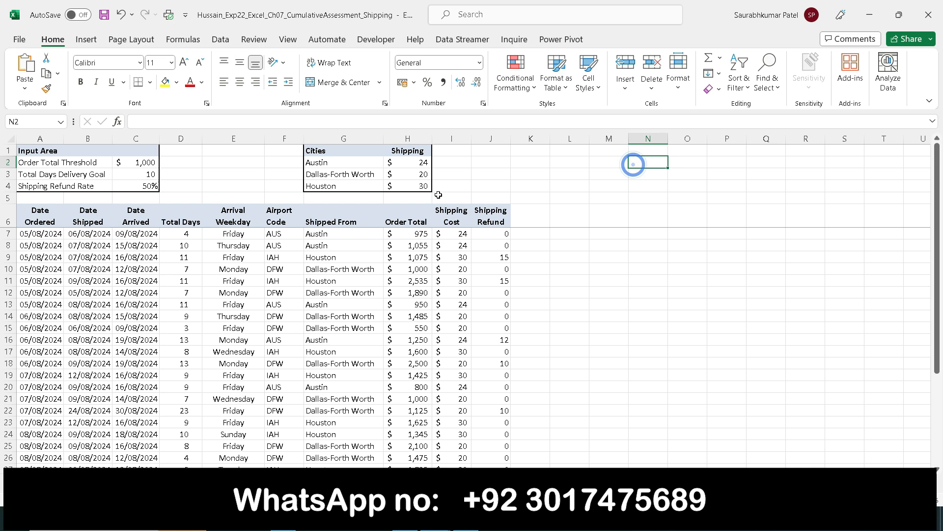
{"action": "left_click", "coordinate": [187, 235]}
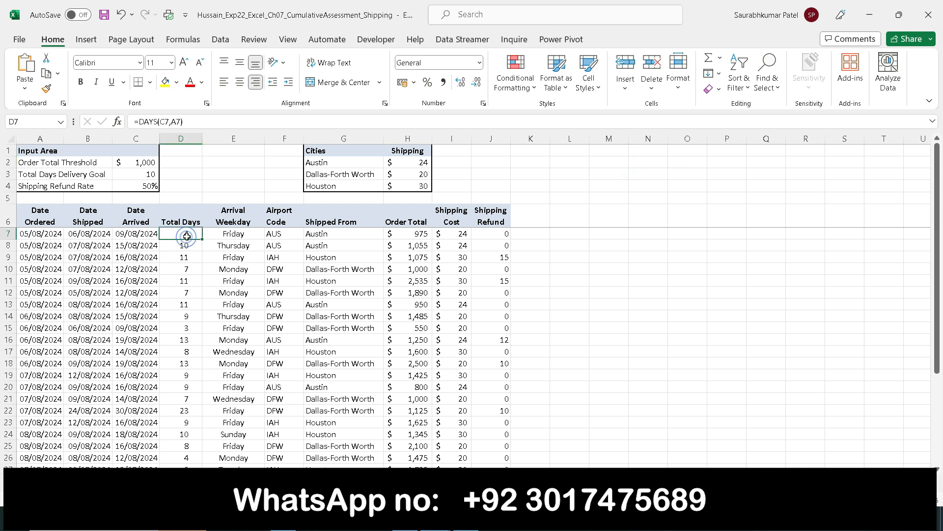
{"action": "left_click", "coordinate": [286, 237]}
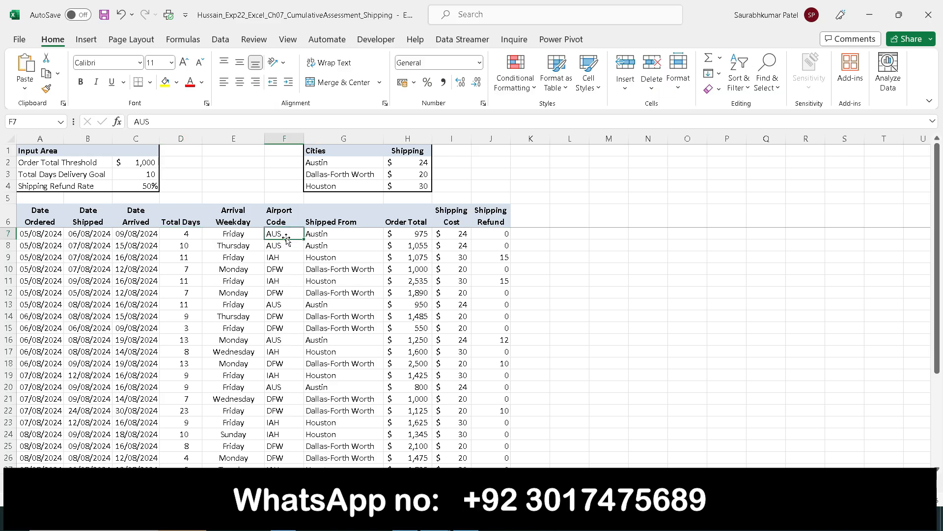
{"action": "left_click", "coordinate": [315, 234]}
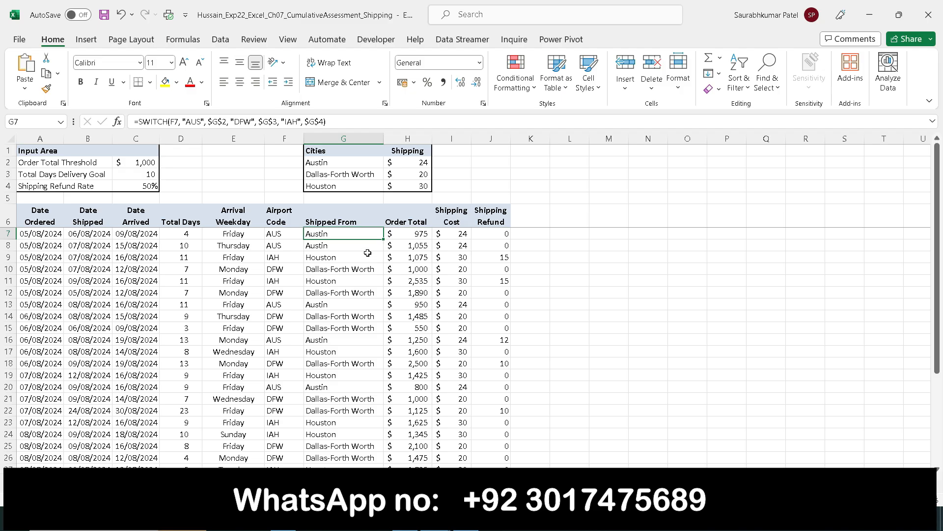
{"action": "left_click", "coordinate": [280, 236]}
{"action": "left_click", "coordinate": [309, 237]}
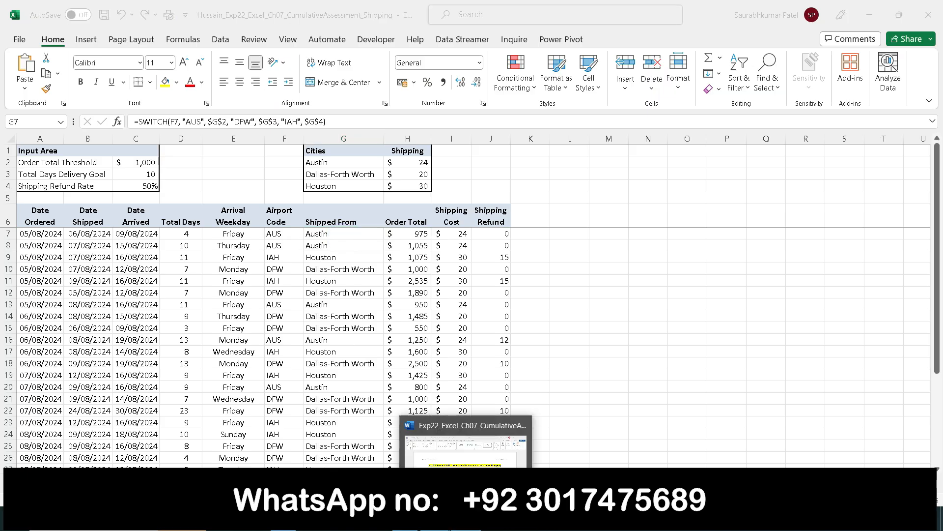
Return to the Word instructions and remove the bold formatting and yellow highlighting from step 6.
{"action": "left_click", "coordinate": [473, 443]}
{"action": "scroll", "coordinate": [467, 411], "scroll_direction": "down", "scroll_amount": 10}
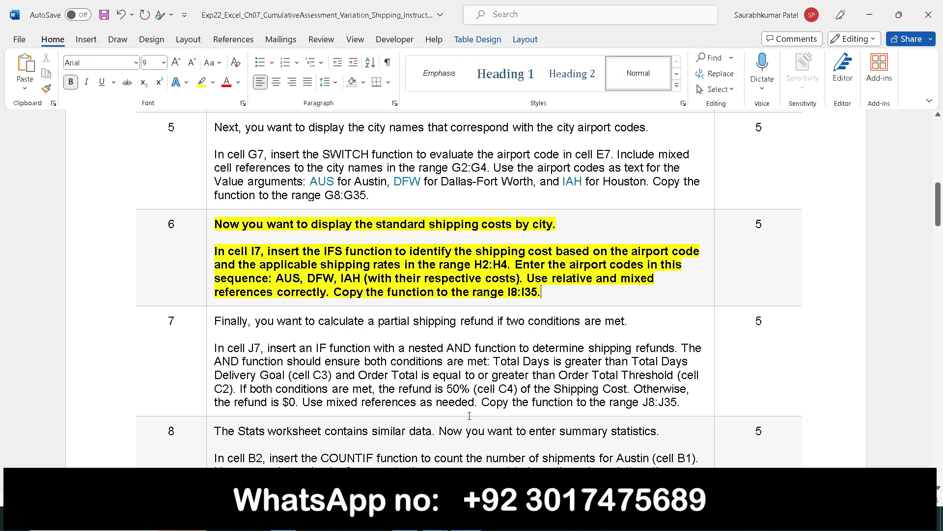
{"action": "scroll", "coordinate": [469, 416], "scroll_direction": "down", "scroll_amount": 2}
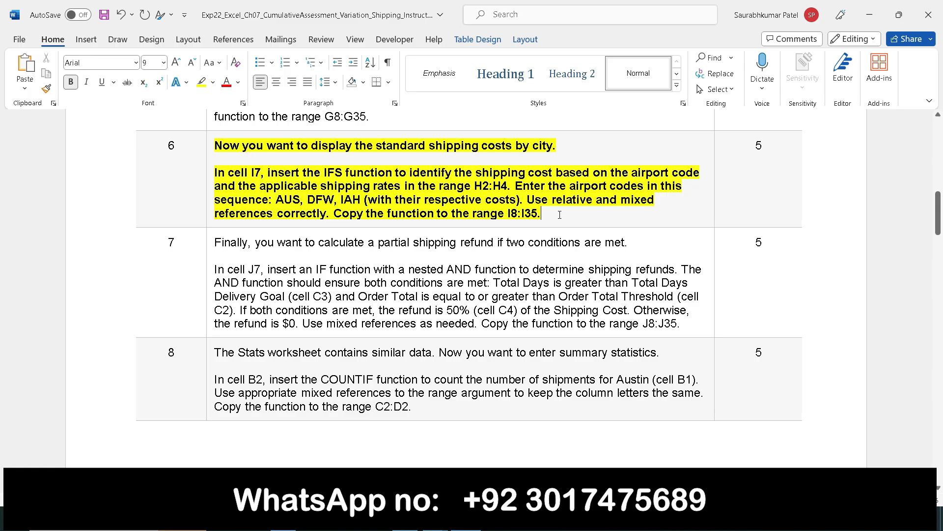
{"action": "left_click_drag", "start_coordinate": [541, 214], "coordinate": [215, 143]}
{"action": "left_click", "coordinate": [233, 122]}
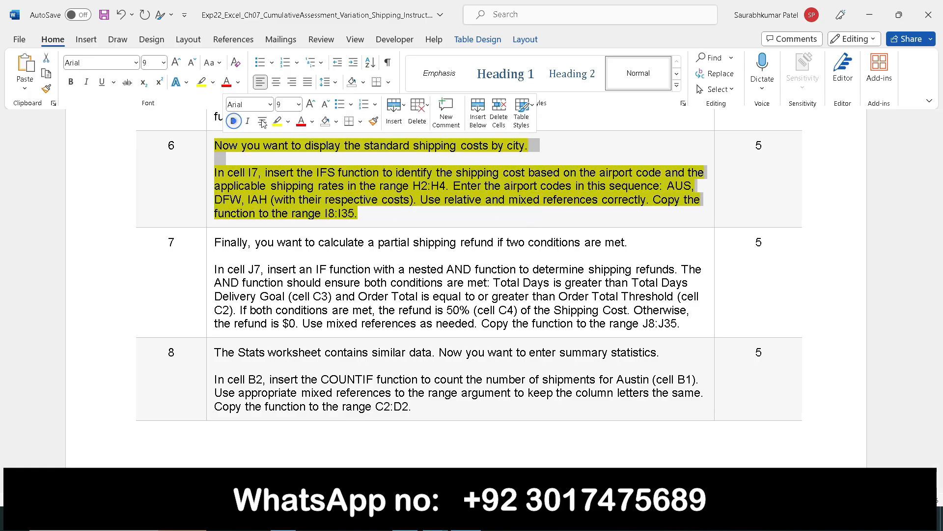
{"action": "left_click", "coordinate": [277, 122]}
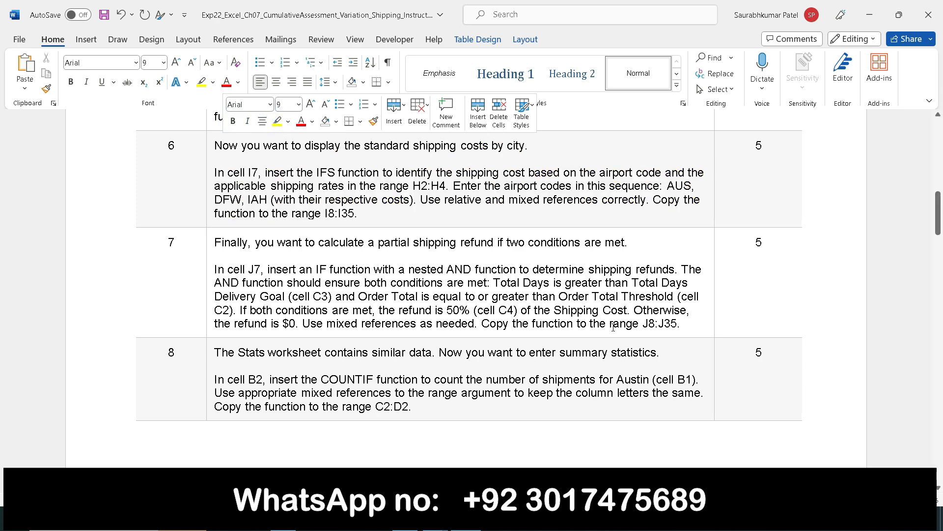
Bold the step 7 instructions about the nested IF and AND functions and highlight them in yellow.
{"action": "left_click_drag", "start_coordinate": [696, 333], "coordinate": [234, 237]}
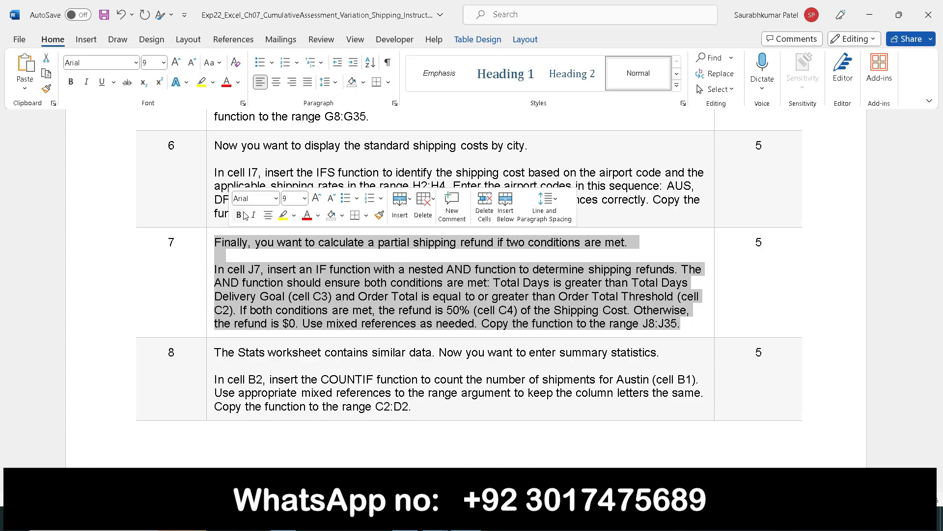
{"action": "left_click", "coordinate": [239, 215]}
{"action": "left_click", "coordinate": [284, 215]}
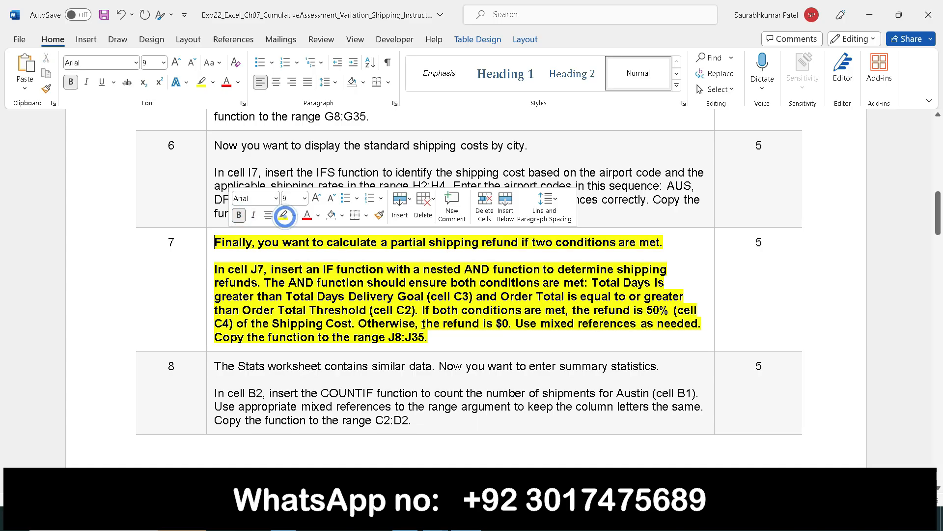
{"action": "left_click_drag", "start_coordinate": [939, 201], "coordinate": [939, 214]}
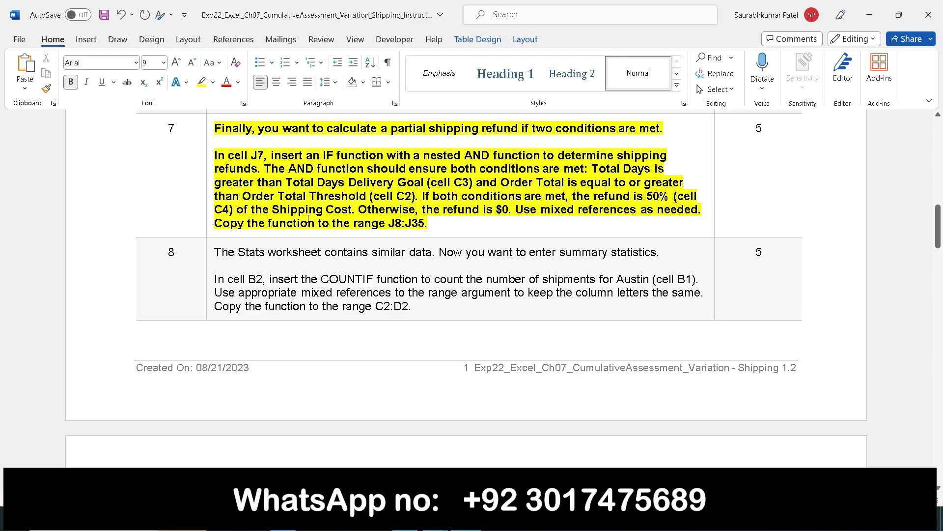
Compare the Shipping Refund formula in J7 of the completed Excel workbook with the step 7 instructions in Word.
{"action": "left_click", "coordinate": [435, 519]}
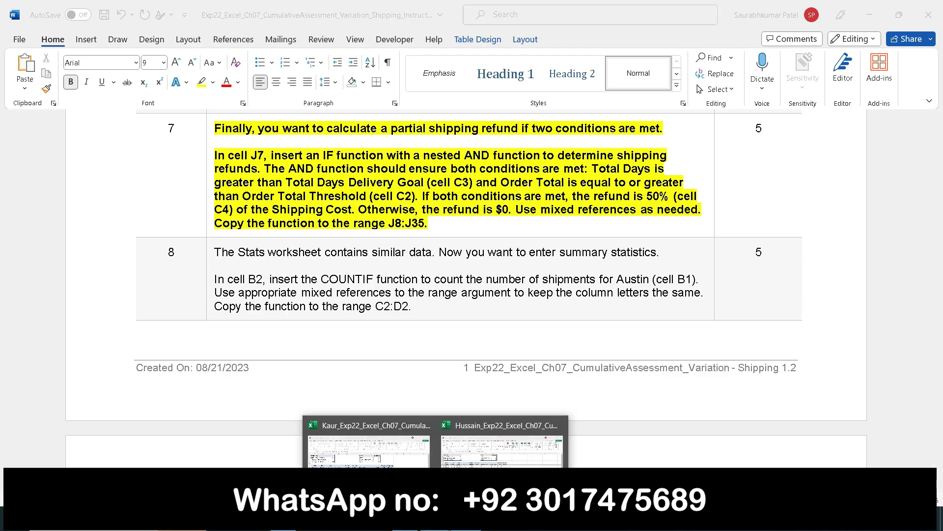
{"action": "left_click", "coordinate": [452, 418]}
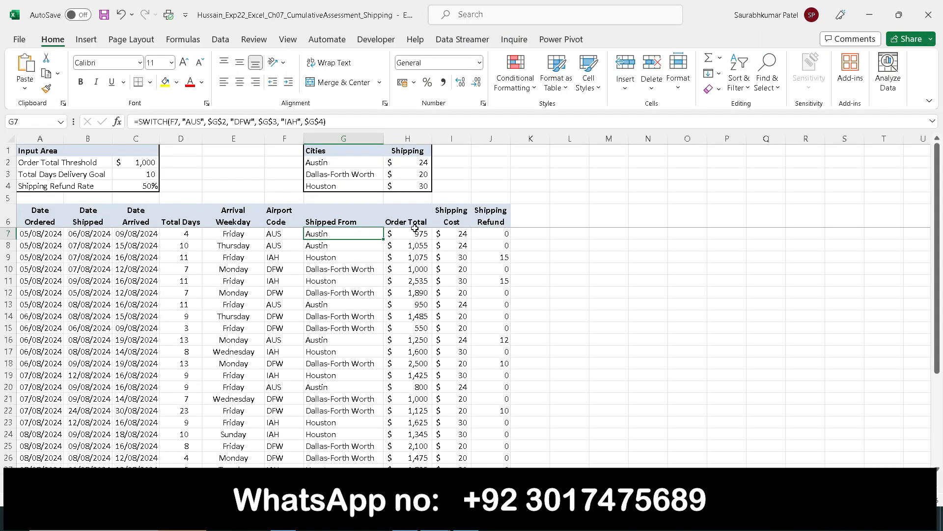
{"action": "left_click", "coordinate": [494, 229]}
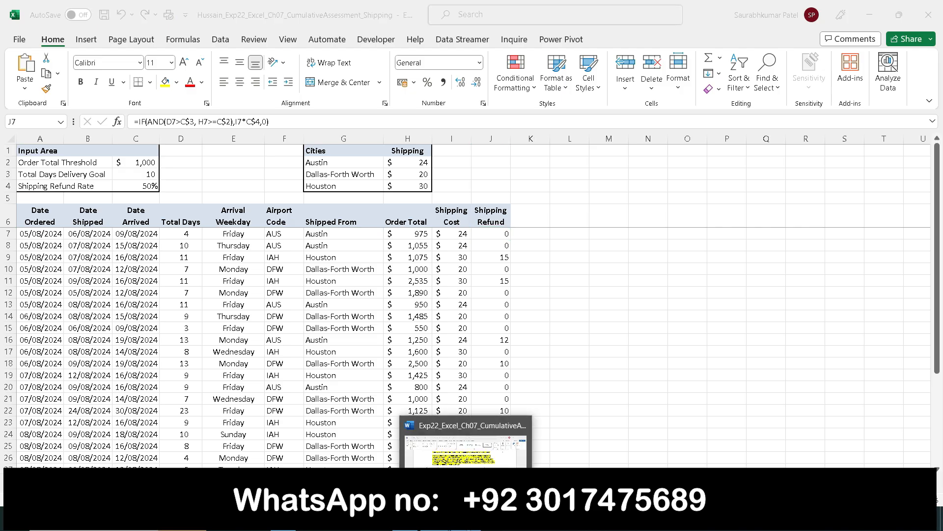
{"action": "left_click", "coordinate": [457, 433]}
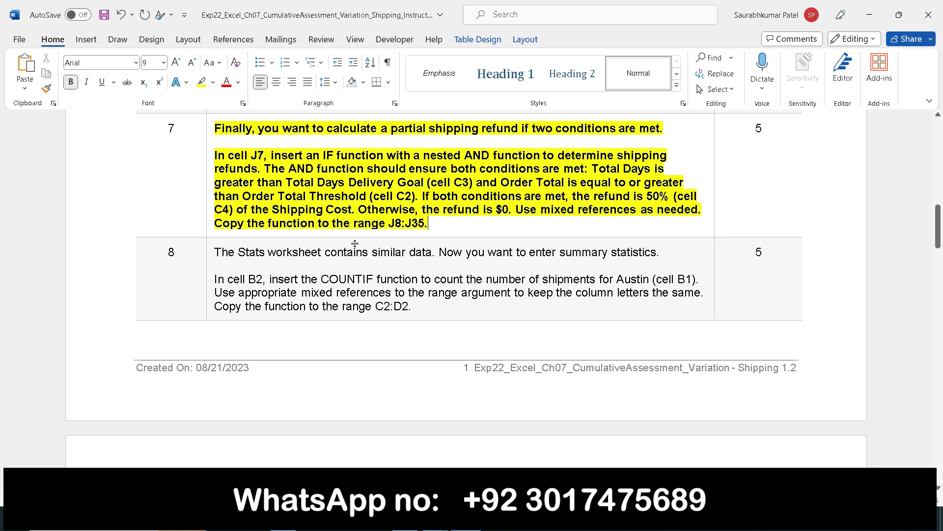
{"action": "left_click", "coordinate": [435, 521]}
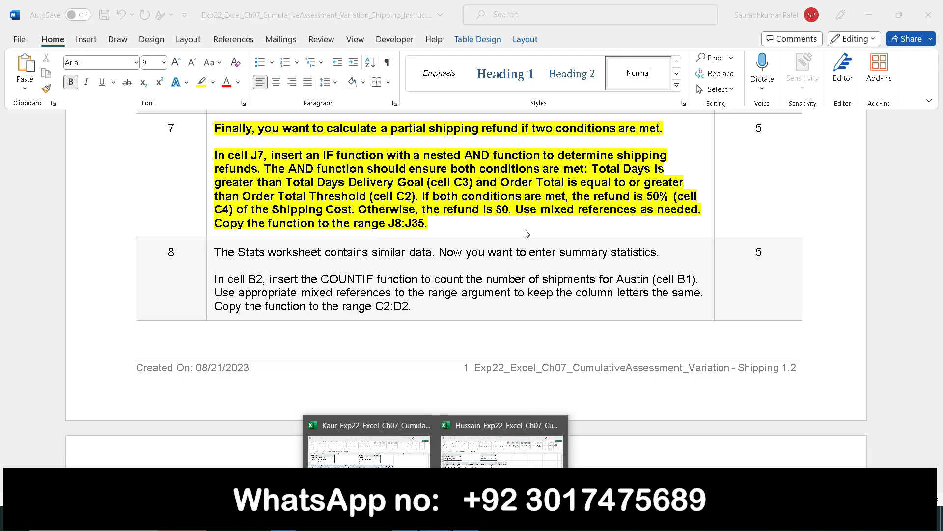
{"action": "left_click", "coordinate": [528, 442]}
{"action": "left_click", "coordinate": [298, 119]}
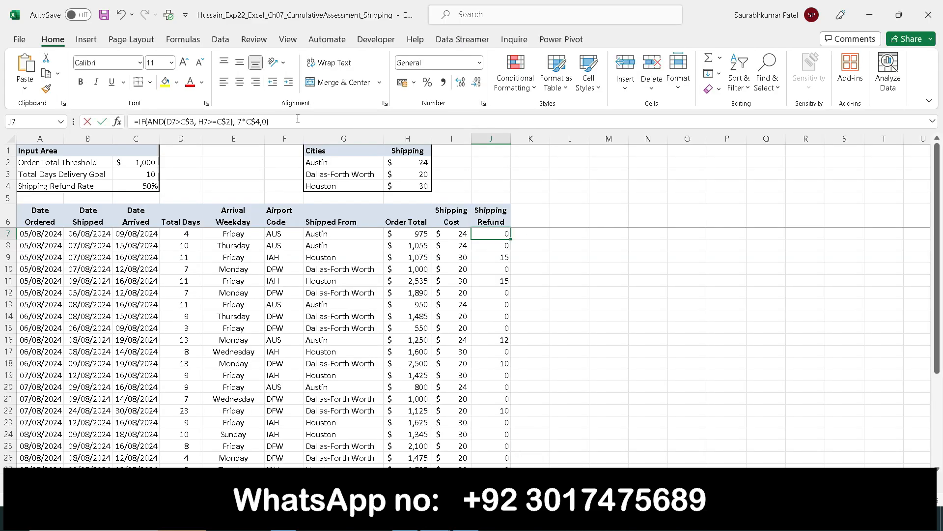
{"action": "key", "text": "Return"}
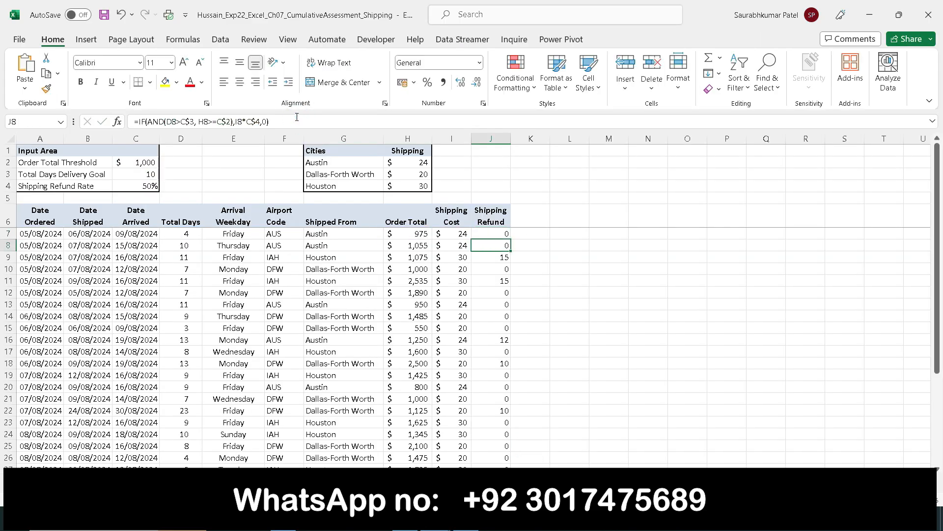
Fill the Shipping Refund formula in J7 down the rest of the column and check the copied range.
{"action": "left_click", "coordinate": [509, 234]}
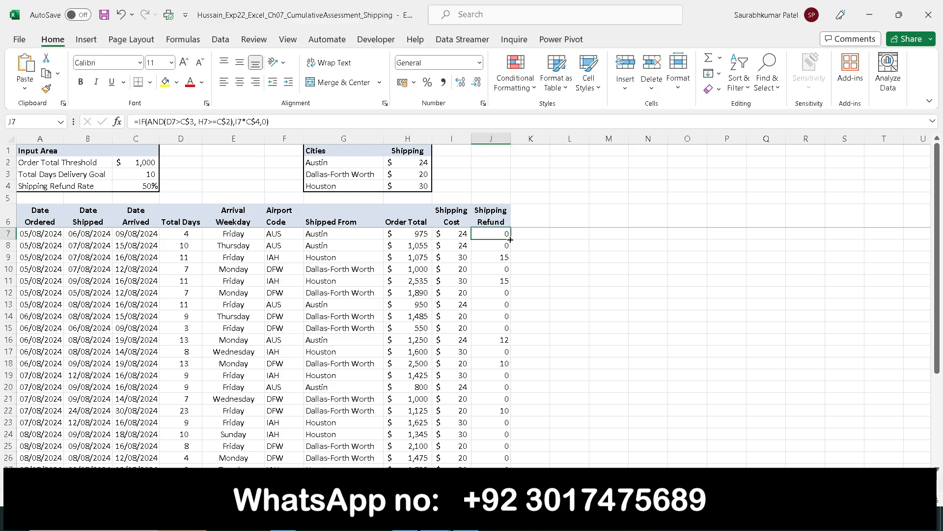
{"action": "double_click", "coordinate": [510, 240]}
{"action": "scroll", "coordinate": [509, 250], "scroll_direction": "down", "scroll_amount": 7}
{"action": "scroll", "coordinate": [509, 250], "scroll_direction": "up", "scroll_amount": 7}
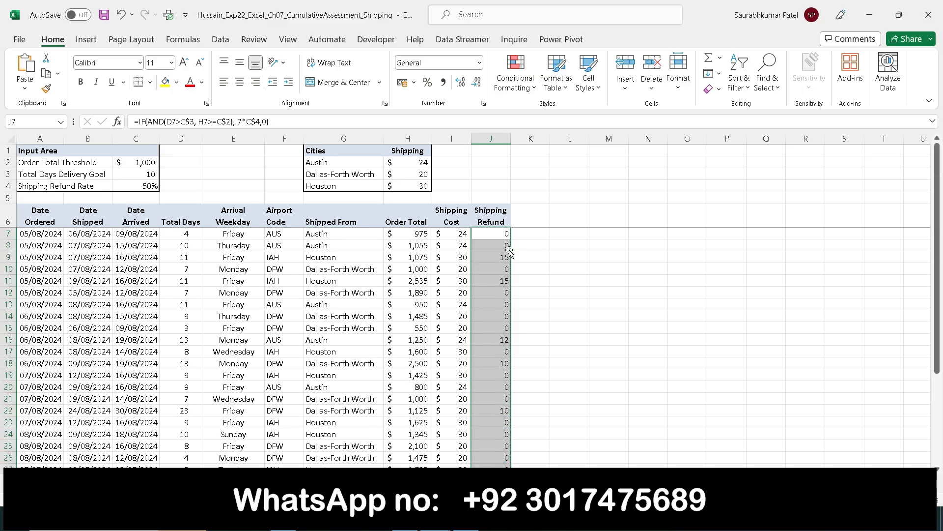
{"action": "left_click", "coordinate": [559, 278]}
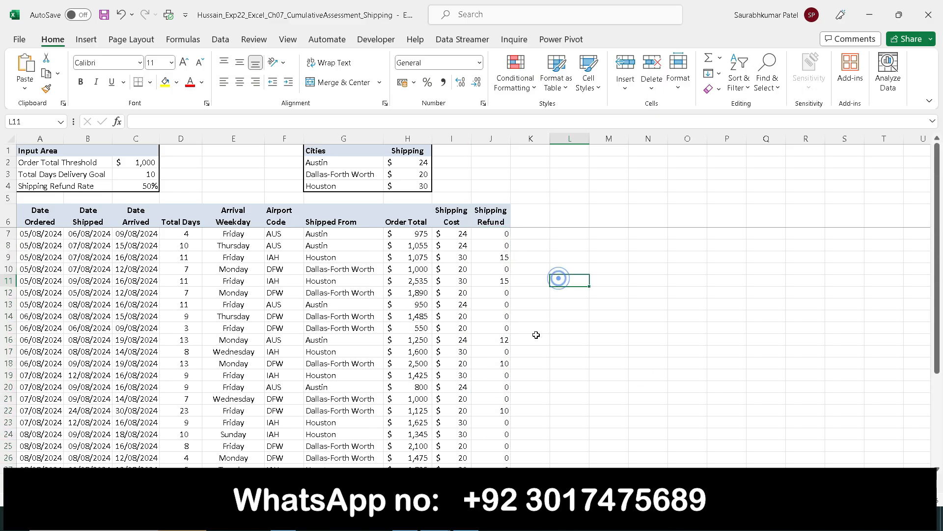
Return to the Word instructions and remove the bold formatting and yellow highlighting from step 7.
{"action": "left_click", "coordinate": [466, 520]}
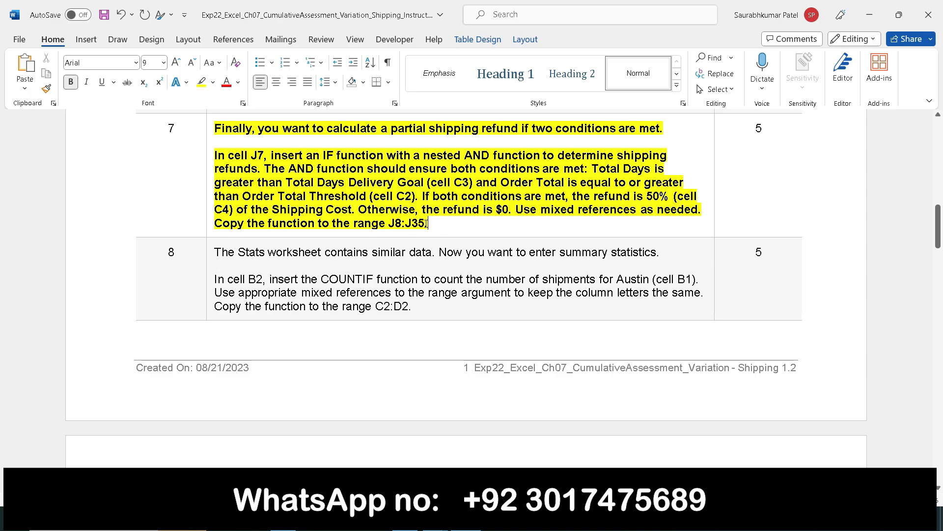
{"action": "left_click_drag", "start_coordinate": [425, 225], "coordinate": [224, 130]}
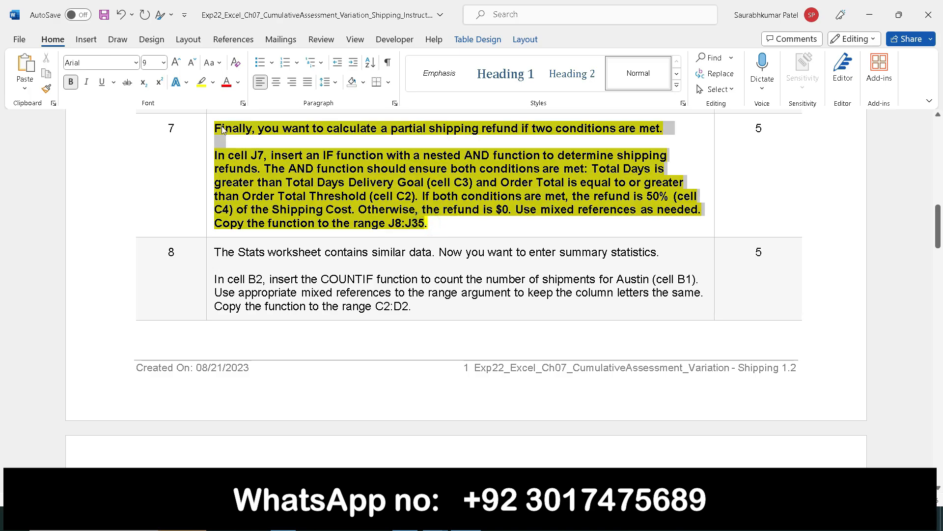
{"action": "left_click", "coordinate": [232, 105]}
{"action": "left_click", "coordinate": [275, 104]}
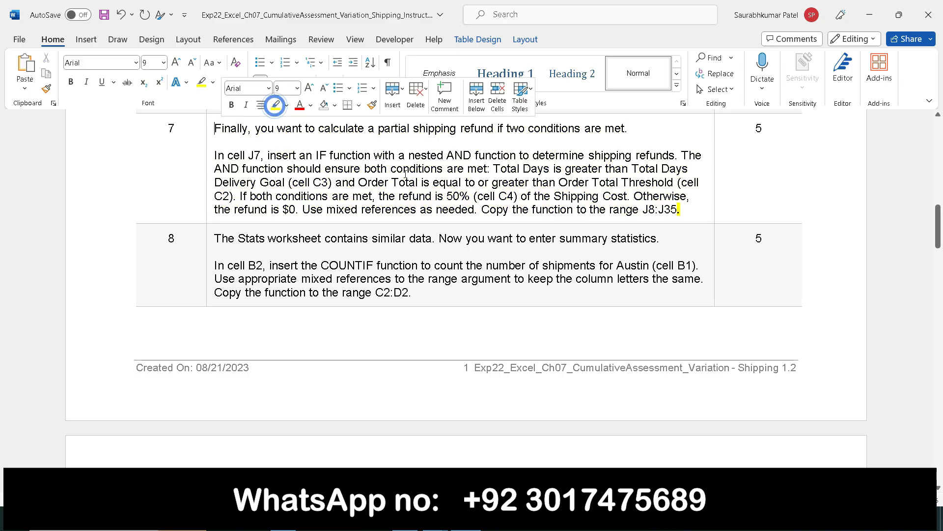
Bold the step 8 instructions about the COUNTIF function and highlight them in yellow.
{"action": "left_click_drag", "start_coordinate": [423, 301], "coordinate": [215, 237]}
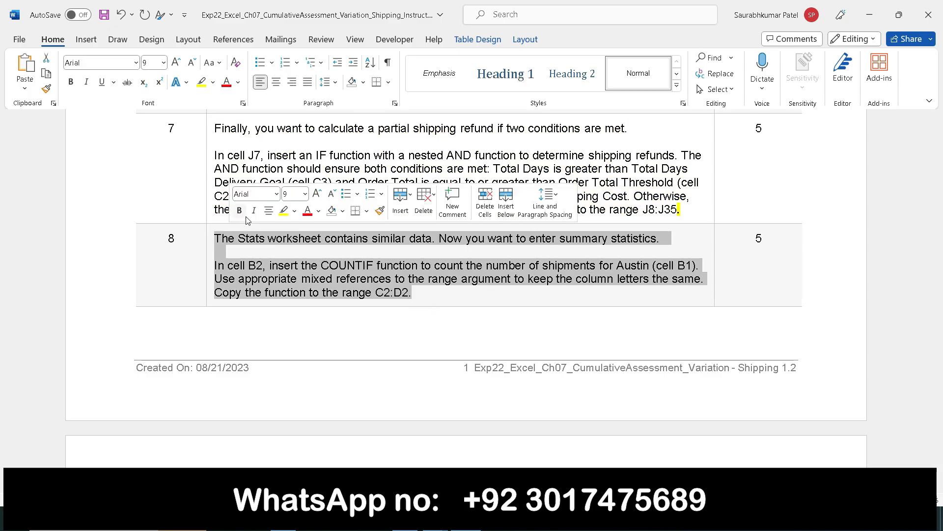
{"action": "left_click", "coordinate": [240, 210]}
{"action": "left_click", "coordinate": [284, 210]}
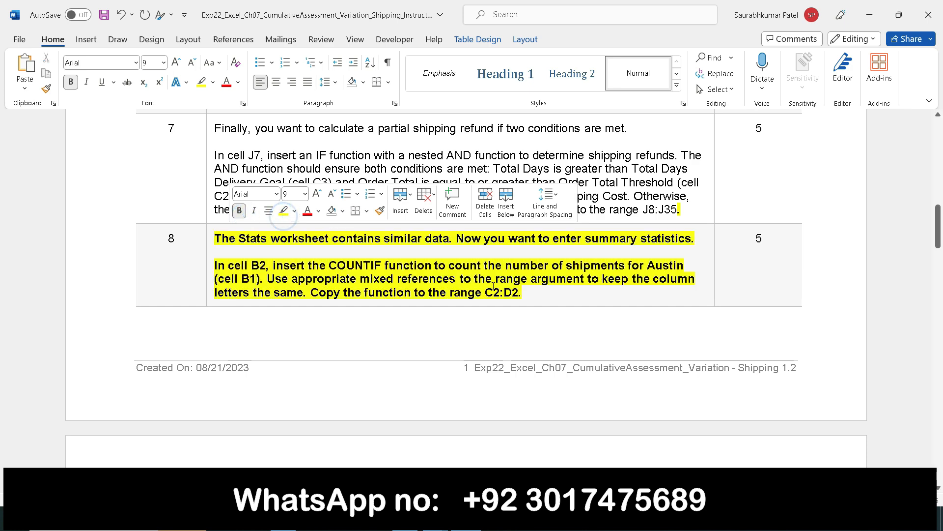
{"action": "left_click", "coordinate": [528, 296]}
Skim the instructions after step 8, switch to the CumulativeAssessment_Variation_Shipping workbook in Excel and open its Stats worksheet.
{"action": "left_click_drag", "start_coordinate": [938, 217], "coordinate": [939, 233]}
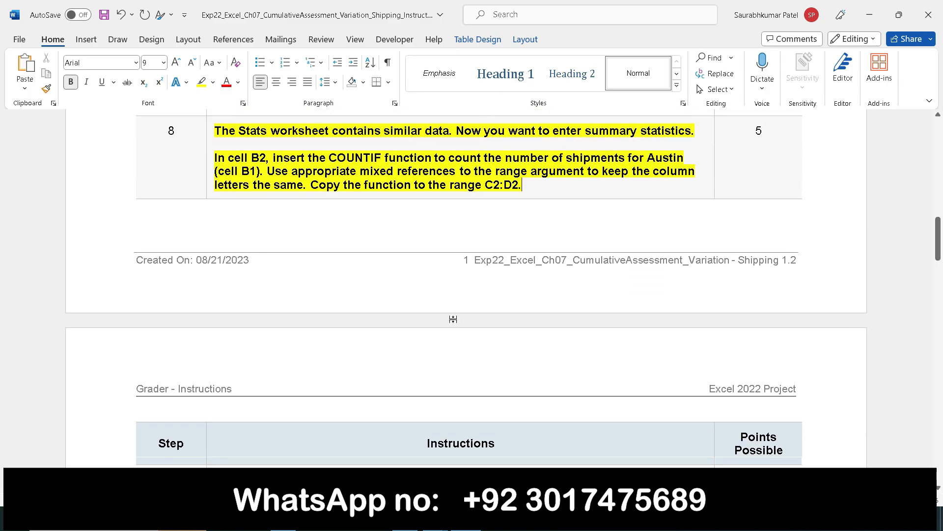
{"action": "scroll", "coordinate": [453, 320], "scroll_direction": "down", "scroll_amount": 20}
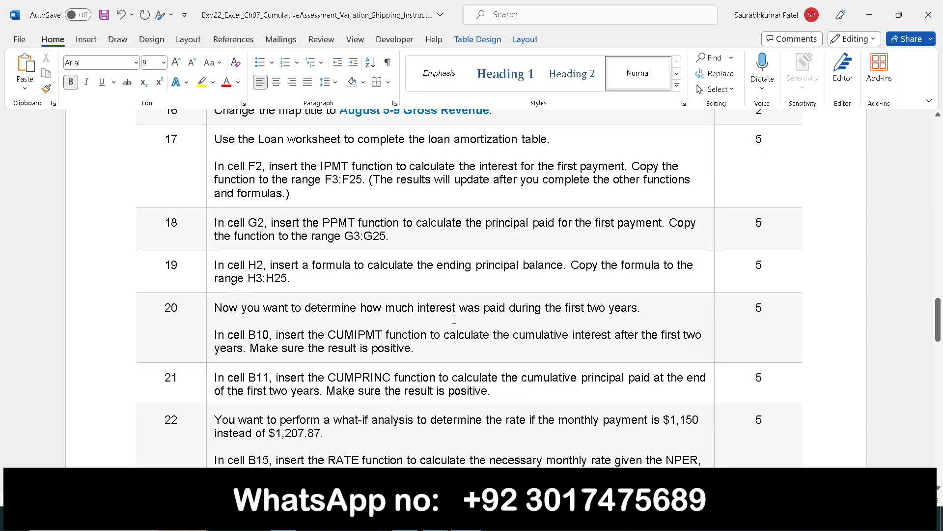
{"action": "scroll", "coordinate": [454, 319], "scroll_direction": "up", "scroll_amount": 20}
{"action": "scroll", "coordinate": [454, 315], "scroll_direction": "up", "scroll_amount": 4}
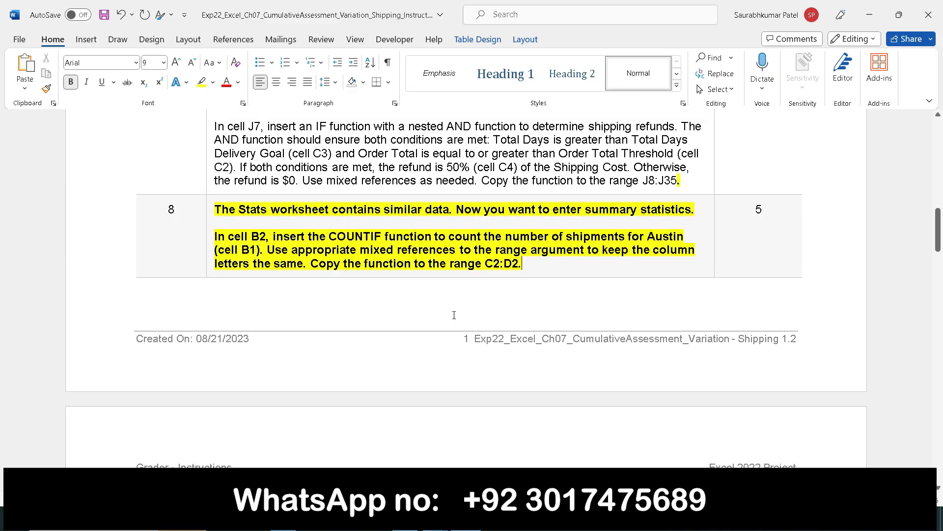
{"action": "scroll", "coordinate": [457, 309], "scroll_direction": "down", "scroll_amount": 1}
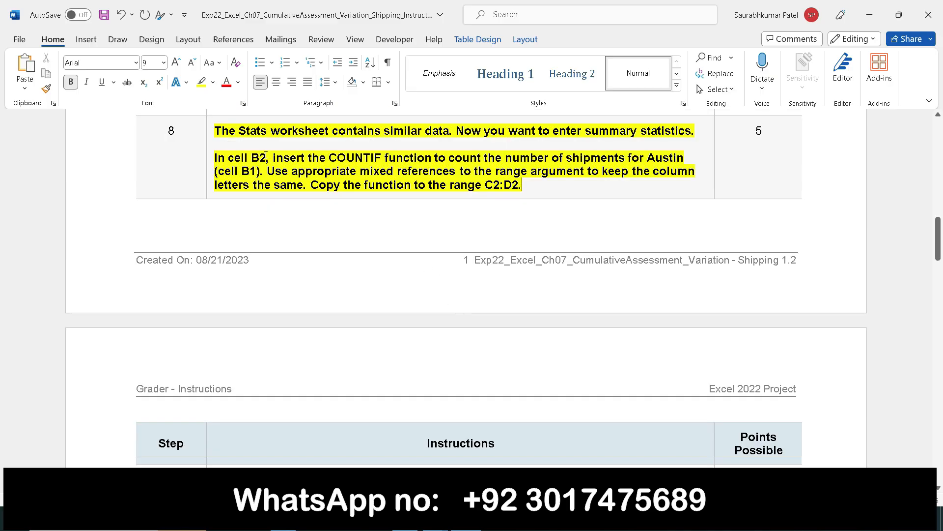
{"action": "left_click", "coordinate": [436, 519]}
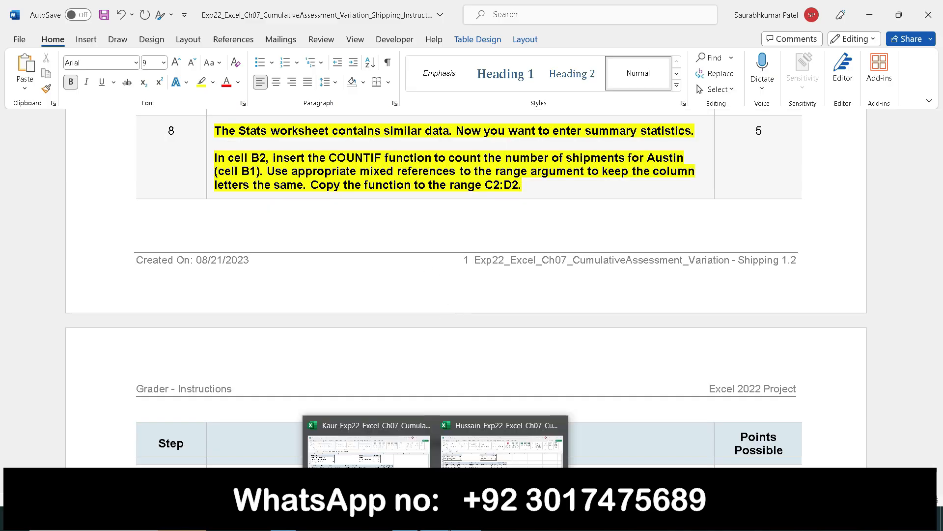
{"action": "left_click", "coordinate": [501, 445]}
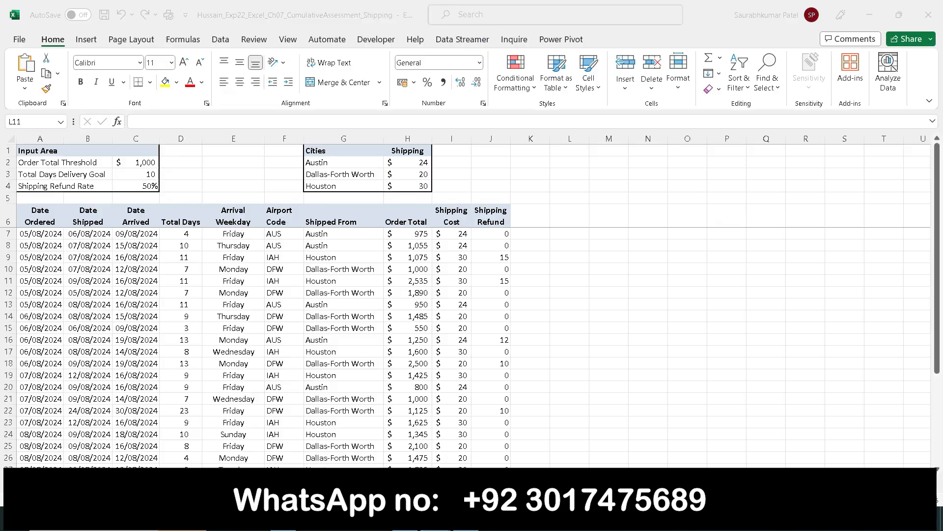
{"action": "left_click", "coordinate": [436, 518]}
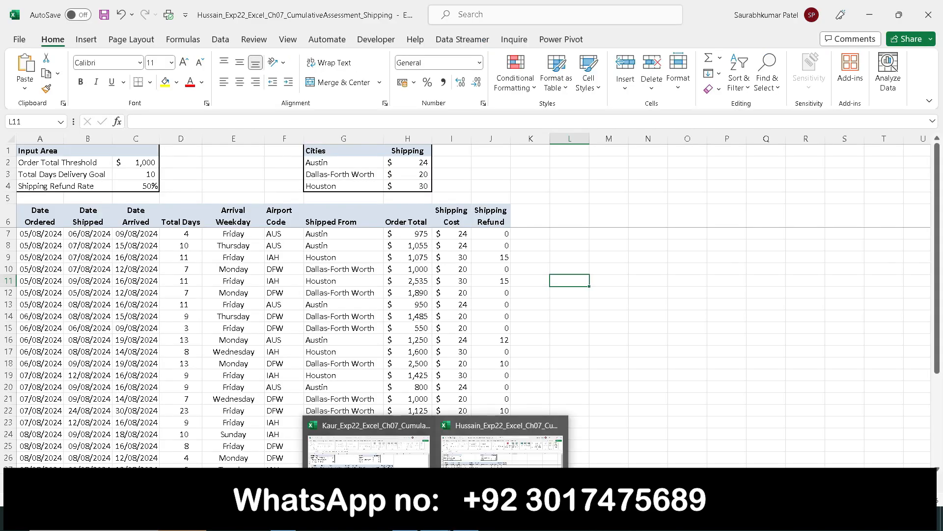
{"action": "left_click", "coordinate": [369, 442]}
{"action": "left_click", "coordinate": [120, 481]}
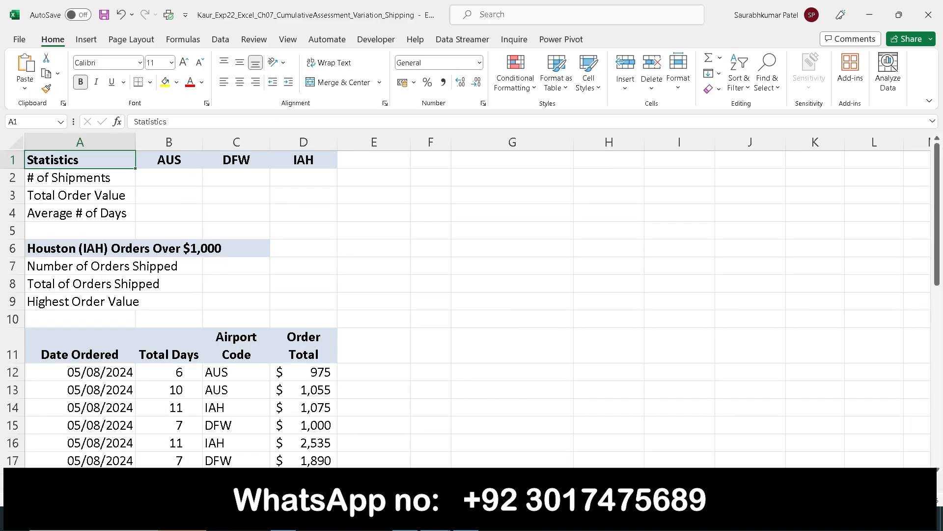
Compare the step 8 COUNTIF instructions in Word with the data on the Stats worksheet in Excel and select cell B2.
{"action": "mouse_move", "coordinate": [466, 518]}
{"action": "left_click", "coordinate": [460, 461]}
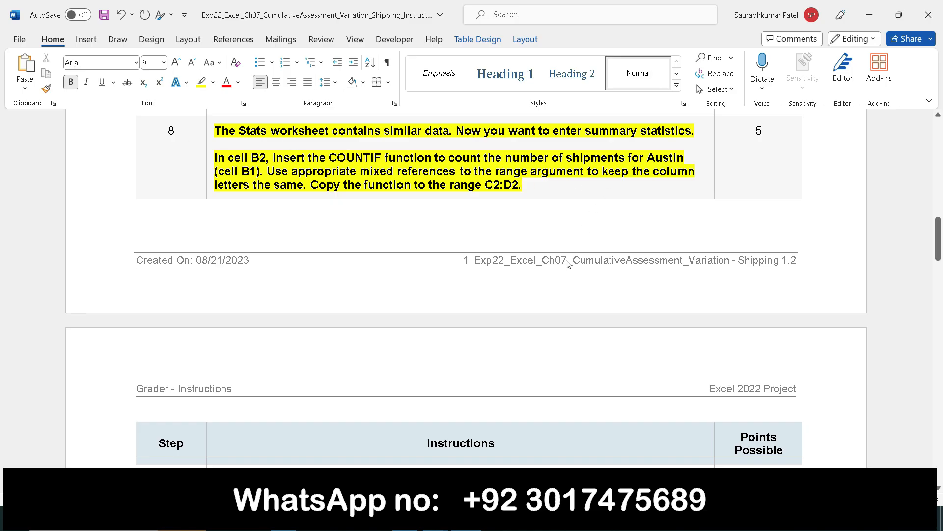
{"action": "mouse_move", "coordinate": [436, 523]}
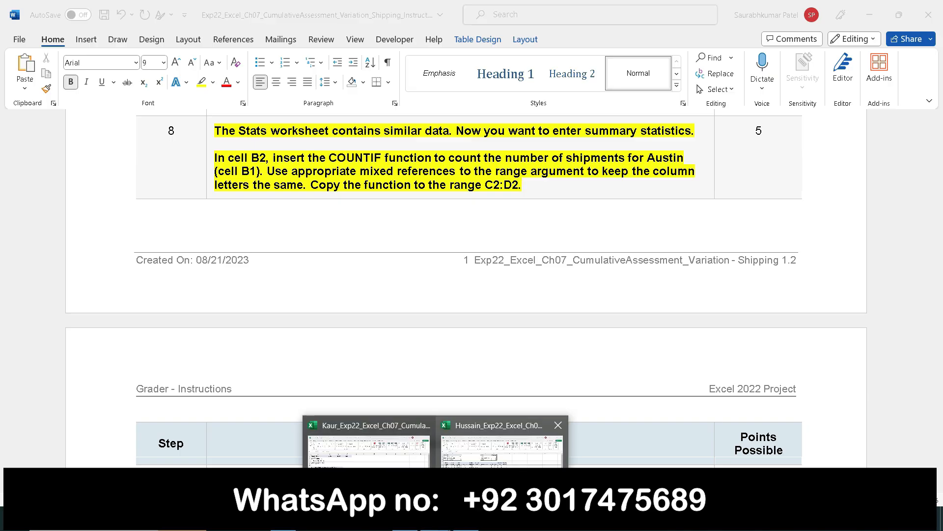
{"action": "left_click", "coordinate": [466, 523]}
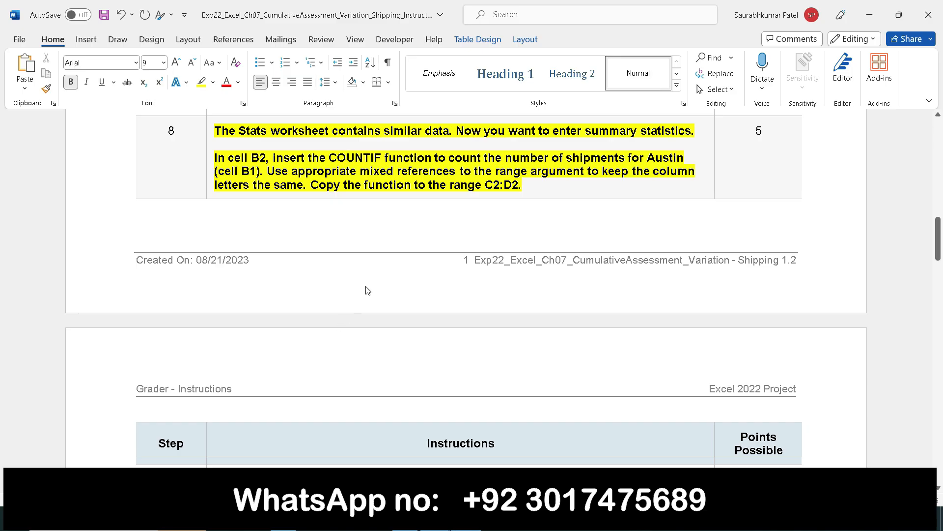
{"action": "left_click", "coordinate": [466, 523]}
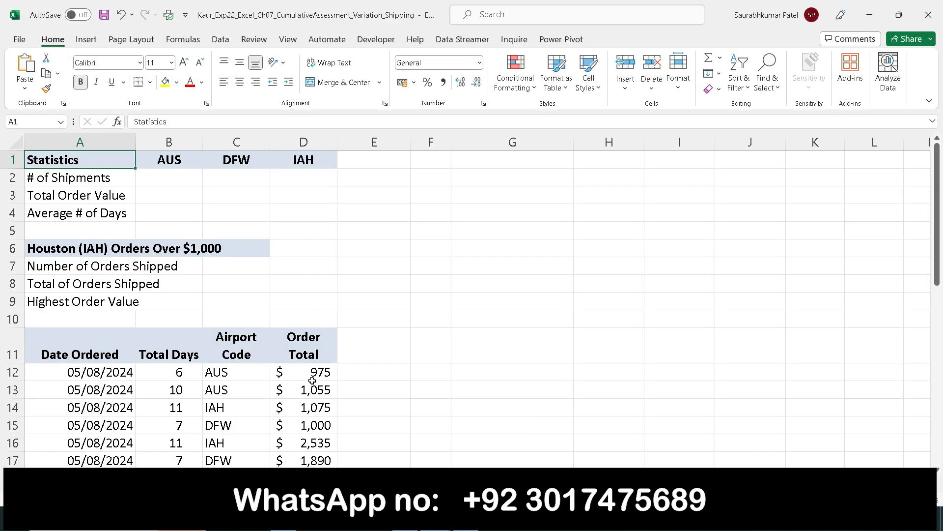
{"action": "scroll", "coordinate": [312, 380], "scroll_direction": "down", "scroll_amount": 5}
{"action": "scroll", "coordinate": [308, 379], "scroll_direction": "up", "scroll_amount": 1}
{"action": "scroll", "coordinate": [308, 379], "scroll_direction": "up", "scroll_amount": 3}
{"action": "mouse_move", "coordinate": [465, 522]}
{"action": "left_click", "coordinate": [466, 447]}
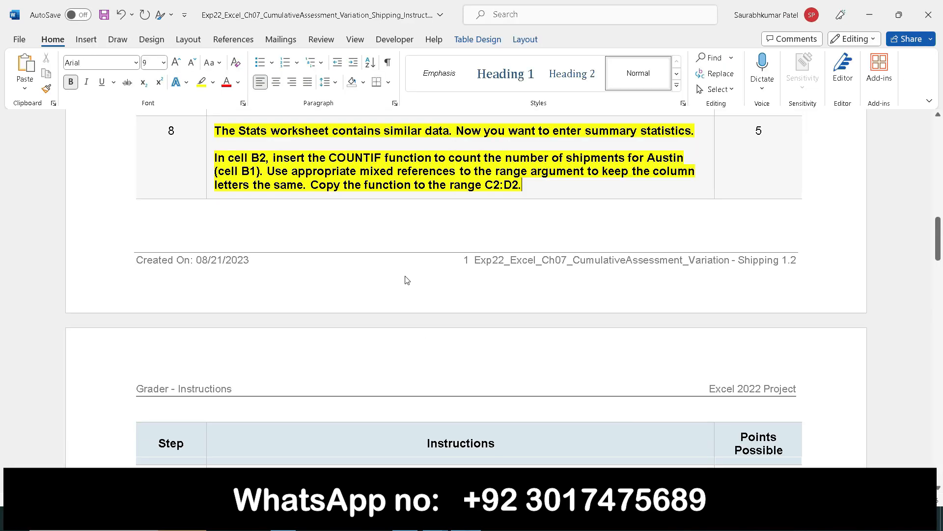
{"action": "mouse_move", "coordinate": [435, 522]}
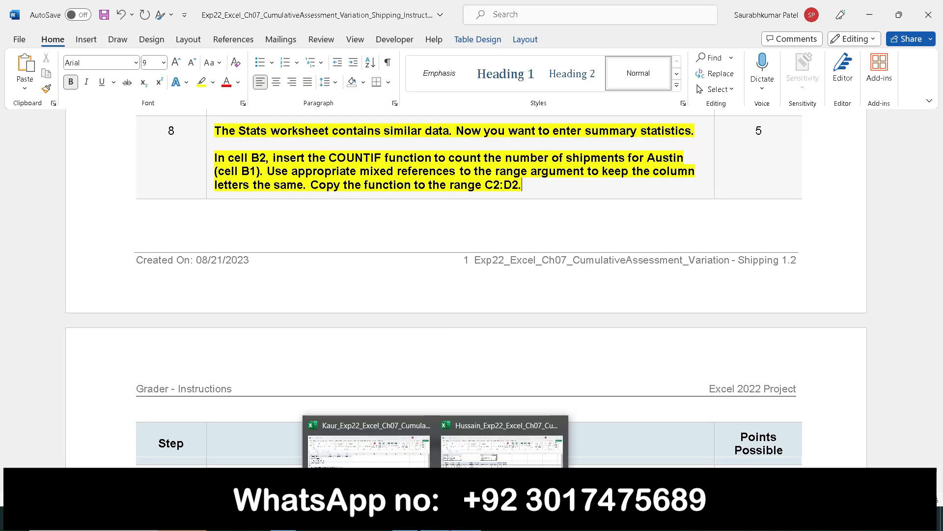
{"action": "left_click", "coordinate": [398, 457]}
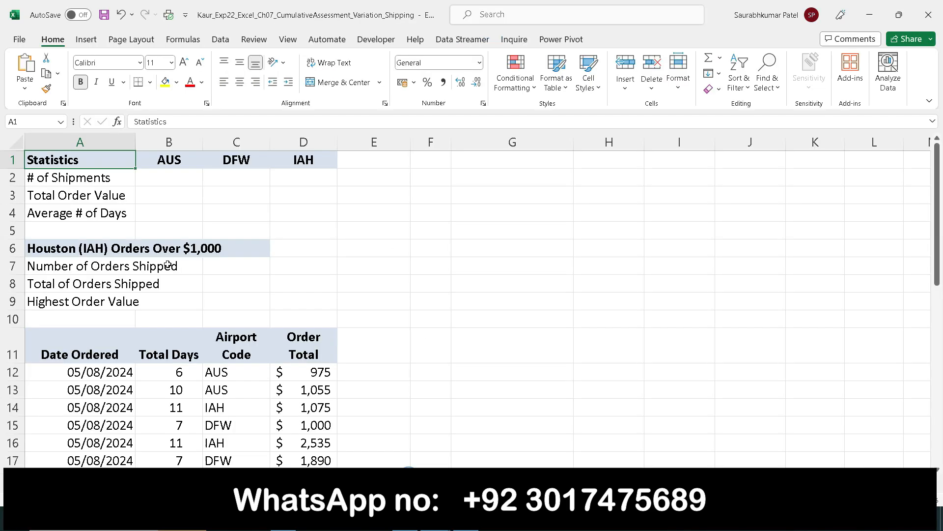
{"action": "left_click", "coordinate": [164, 181]}
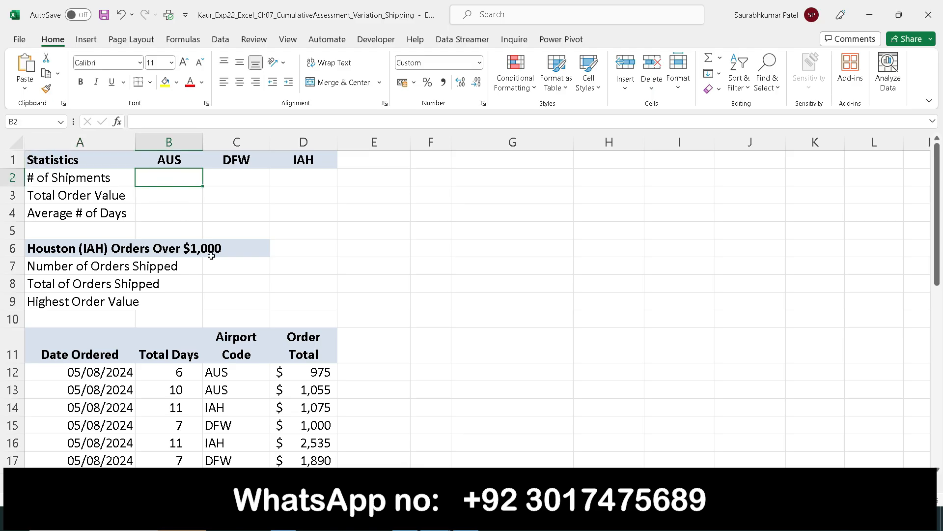
Switch to Word and read through the remaining instruction steps, ending back at step 8.
{"action": "mouse_move", "coordinate": [469, 522]}
{"action": "left_click", "coordinate": [466, 444]}
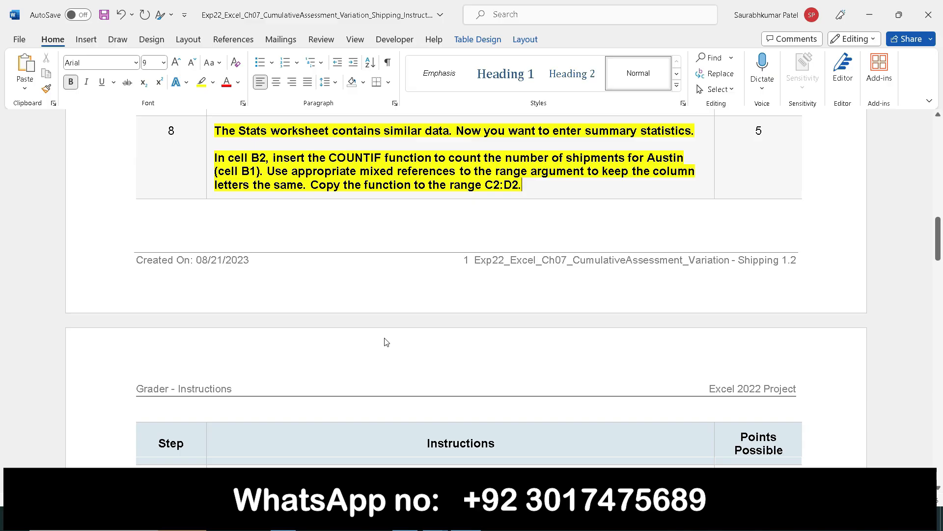
{"action": "scroll", "coordinate": [386, 340], "scroll_direction": "down", "scroll_amount": 15}
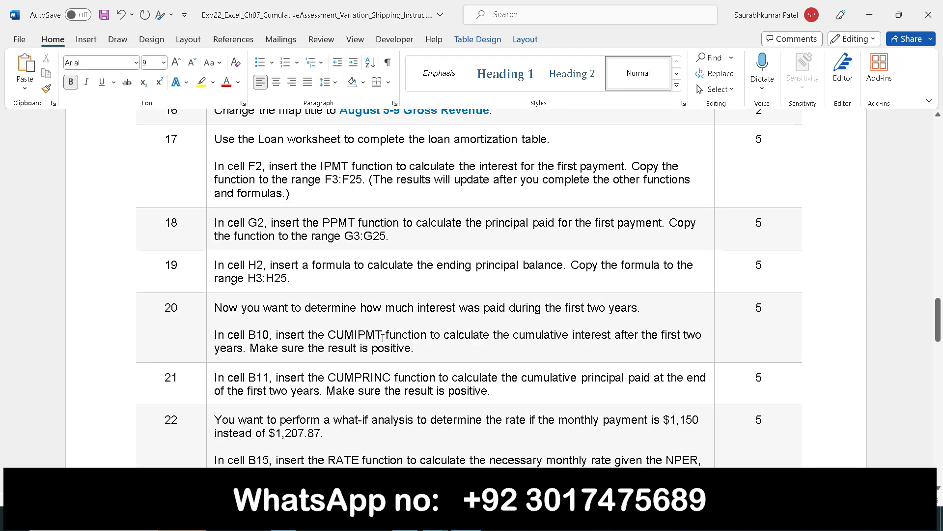
{"action": "scroll", "coordinate": [382, 338], "scroll_direction": "down", "scroll_amount": 20}
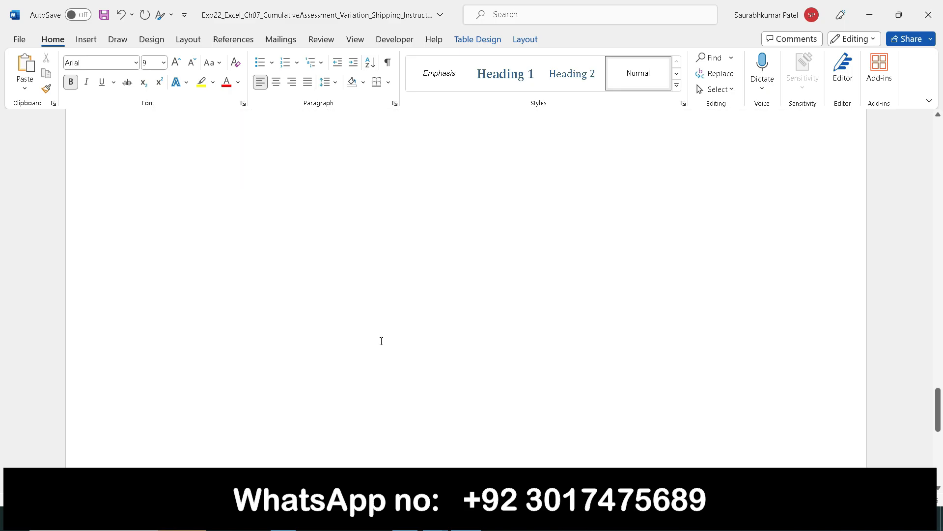
{"action": "scroll", "coordinate": [382, 341], "scroll_direction": "up", "scroll_amount": 10}
{"action": "scroll", "coordinate": [382, 342], "scroll_direction": "up", "scroll_amount": 15}
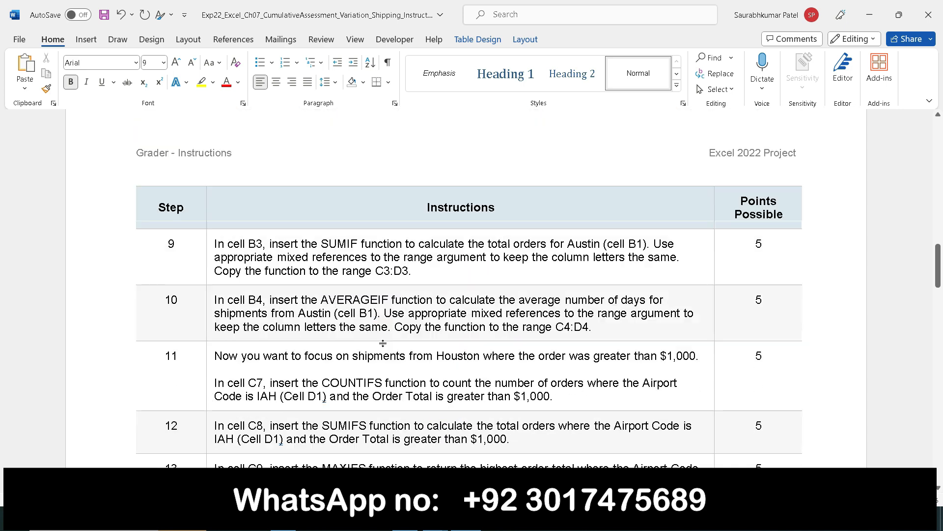
{"action": "scroll", "coordinate": [383, 342], "scroll_direction": "up", "scroll_amount": 5}
{"action": "scroll", "coordinate": [382, 343], "scroll_direction": "up", "scroll_amount": 3}
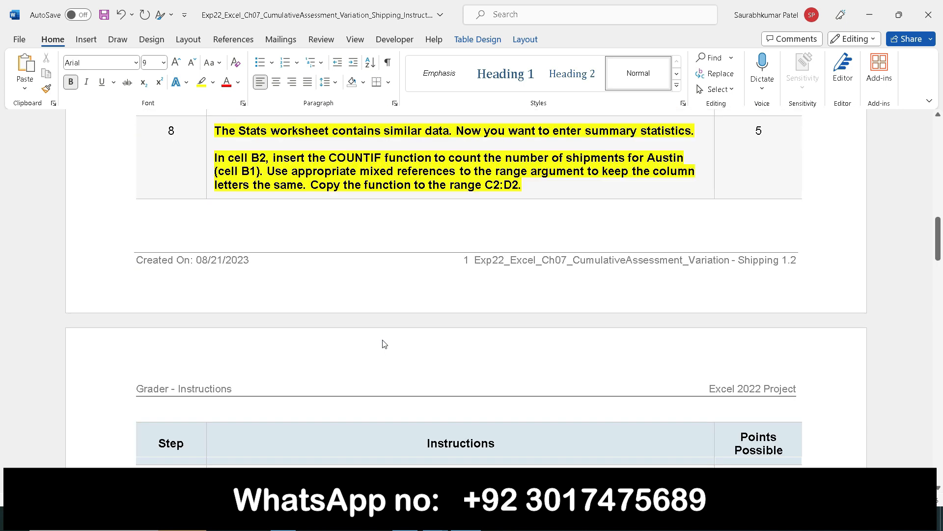
Check the Stats worksheet in the Variation_Shipping Excel workbook, and compare it with the Stats worksheet in the completed CumulativeAssessment_Shipping workbook.
{"action": "mouse_move", "coordinate": [436, 526]}
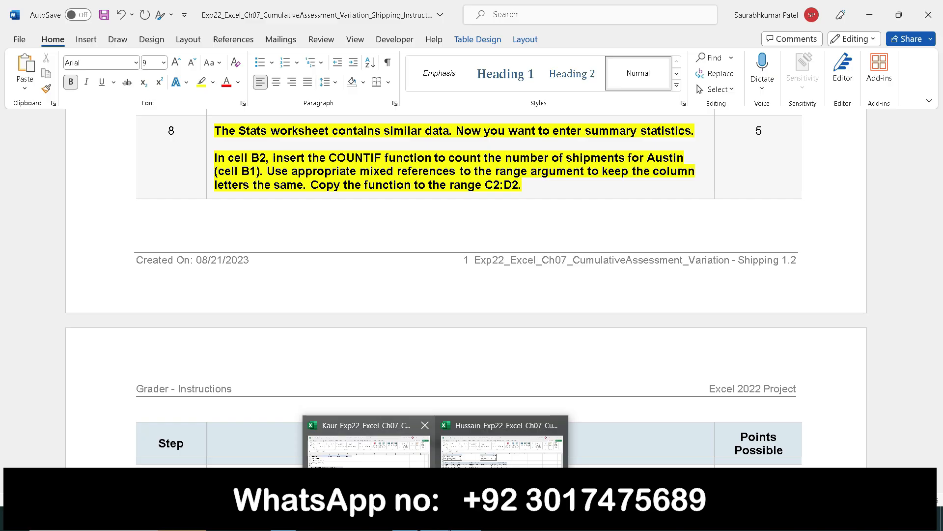
{"action": "left_click", "coordinate": [349, 433]}
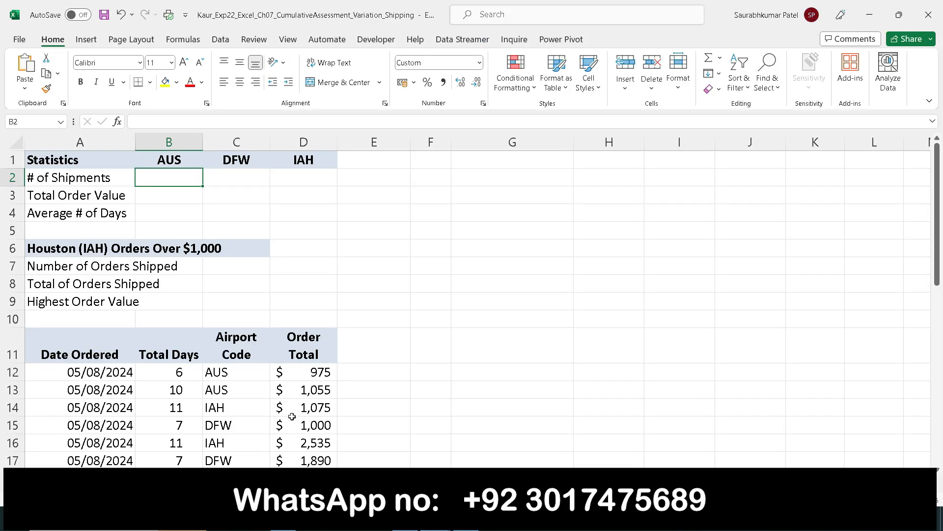
{"action": "scroll", "coordinate": [292, 416], "scroll_direction": "down", "scroll_amount": 4}
{"action": "scroll", "coordinate": [292, 416], "scroll_direction": "up", "scroll_amount": 4}
{"action": "left_click", "coordinate": [388, 417]}
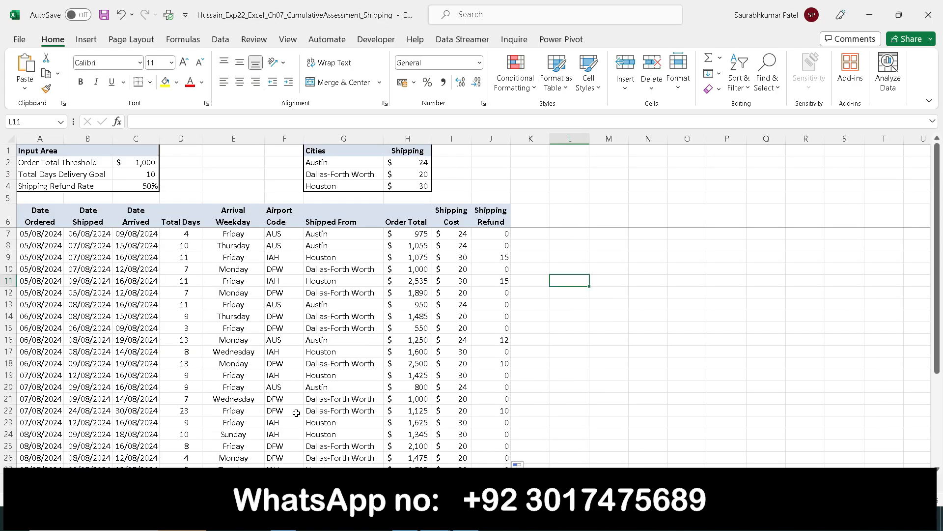
{"action": "left_click", "coordinate": [107, 483]}
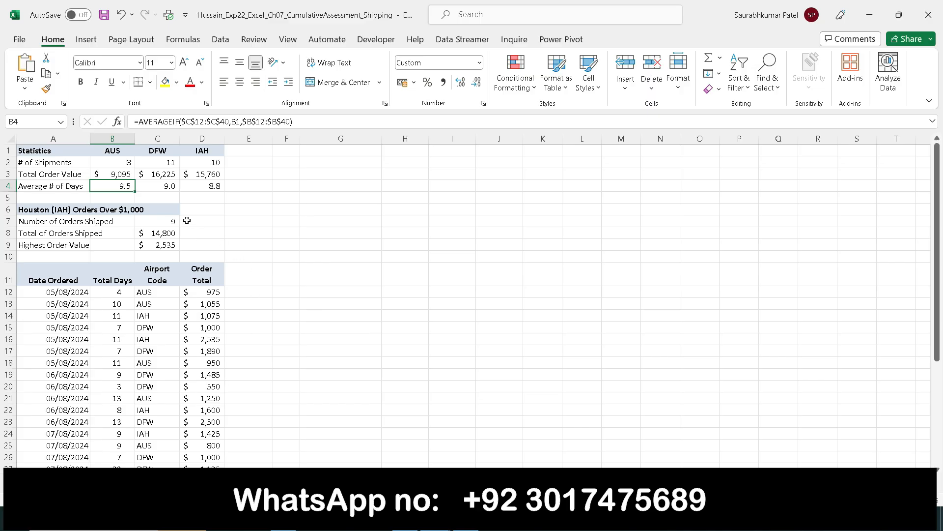
{"action": "scroll", "coordinate": [291, 415], "scroll_direction": "down", "scroll_amount": 6}
{"action": "scroll", "coordinate": [278, 410], "scroll_direction": "up", "scroll_amount": 6}
{"action": "left_click", "coordinate": [360, 284]}
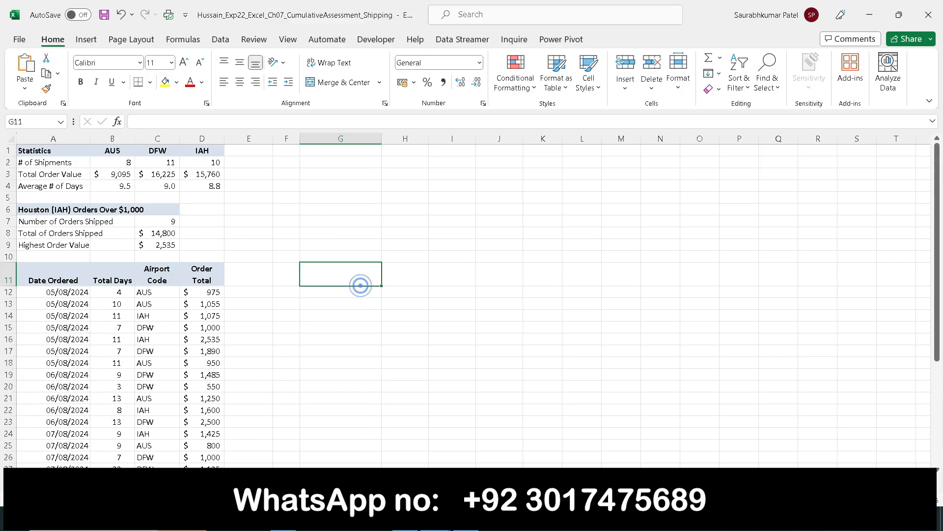
Look over the worksheet after Stats in the completed workbook and open its Loan worksheet.
{"action": "left_click", "coordinate": [147, 483]}
{"action": "scroll", "coordinate": [341, 341], "scroll_direction": "down", "scroll_amount": 9}
{"action": "scroll", "coordinate": [231, 445], "scroll_direction": "up", "scroll_amount": 9}
{"action": "left_click", "coordinate": [216, 484]}
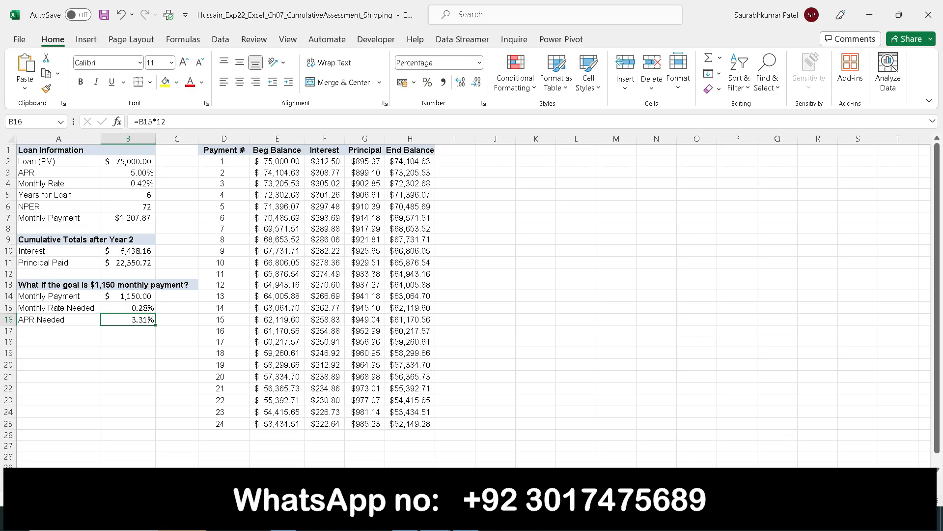
Examine the Loan worksheet and the worksheet with the August 5-9 Gross Revenue map in the completed workbook, enlarging each one.
{"action": "left_click", "coordinate": [909, 500]}
{"action": "left_click", "coordinate": [909, 500]}
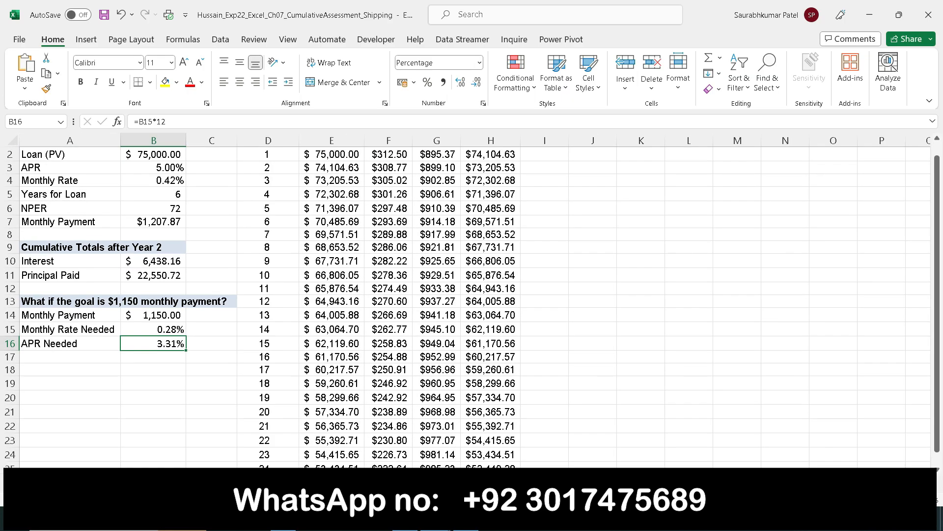
{"action": "scroll", "coordinate": [553, 384], "scroll_direction": "up", "scroll_amount": 1}
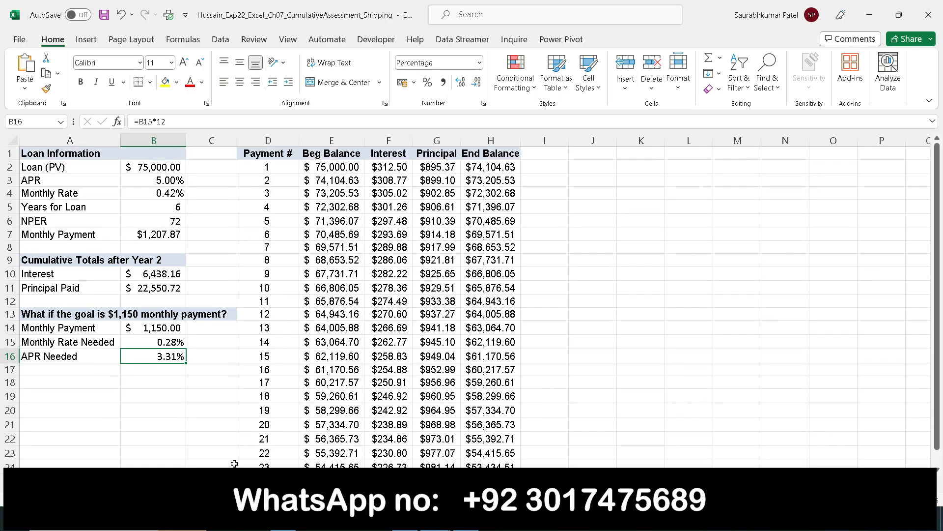
{"action": "left_click", "coordinate": [375, 484]}
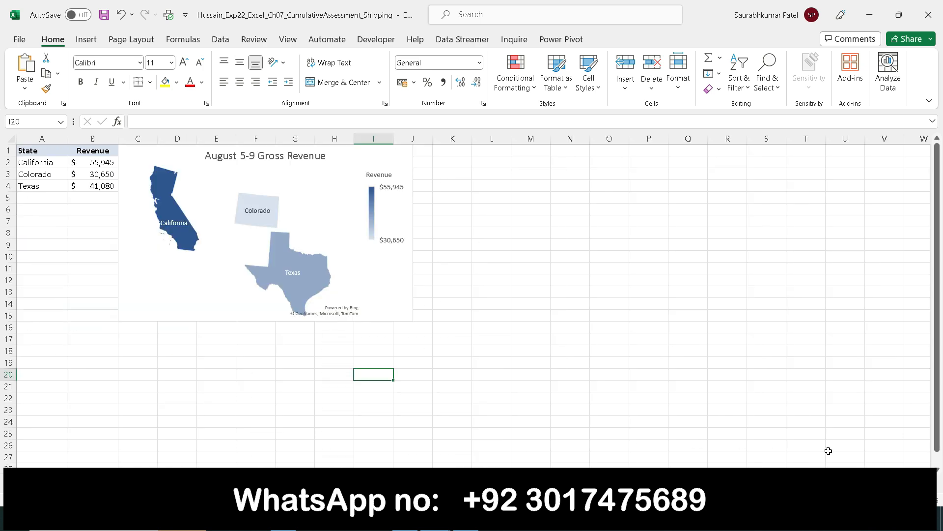
{"action": "left_click", "coordinate": [909, 500]}
{"action": "left_click", "coordinate": [908, 500]}
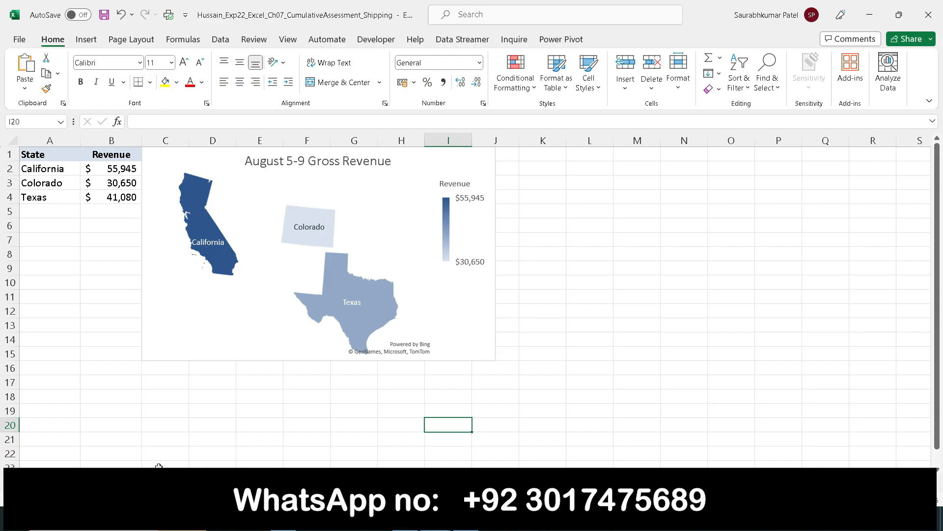
Examine the Stats worksheet and the shipping orders worksheet in the completed workbook at a larger zoom.
{"action": "left_click", "coordinate": [157, 484]}
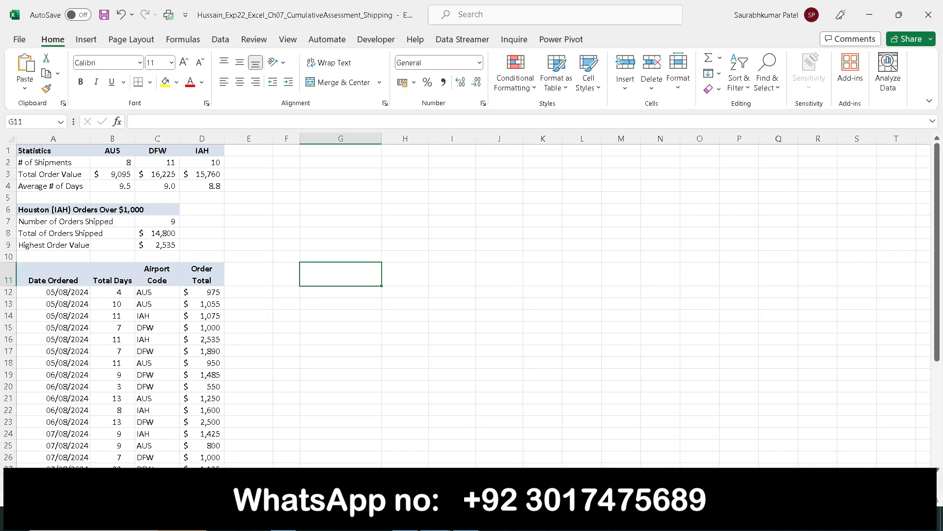
{"action": "left_click", "coordinate": [909, 500]}
{"action": "left_click", "coordinate": [908, 500]}
{"action": "scroll", "coordinate": [412, 388], "scroll_direction": "up", "scroll_amount": 1}
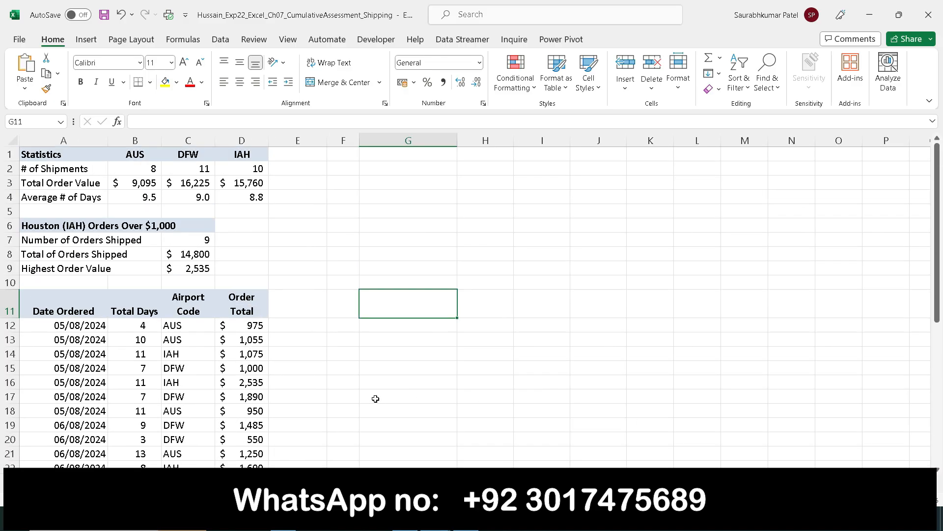
{"action": "left_click", "coordinate": [81, 484]}
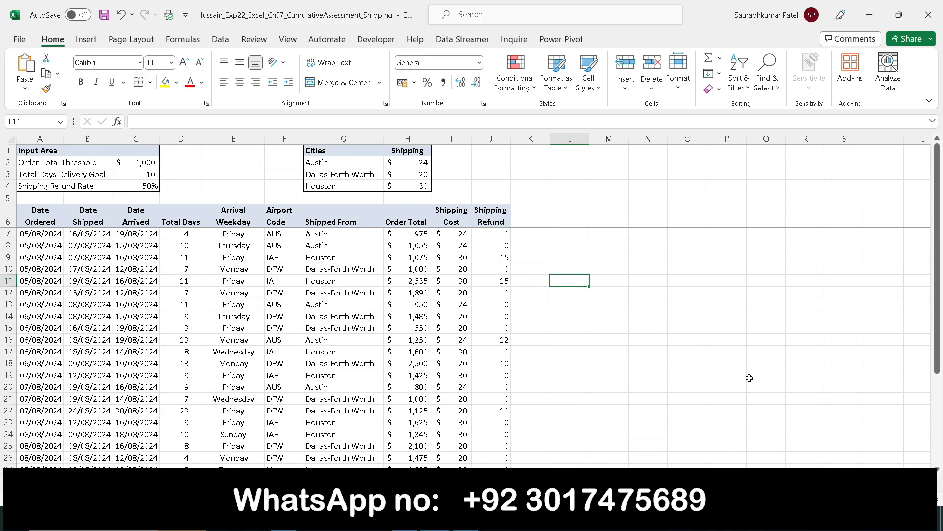
{"action": "left_click", "coordinate": [909, 500]}
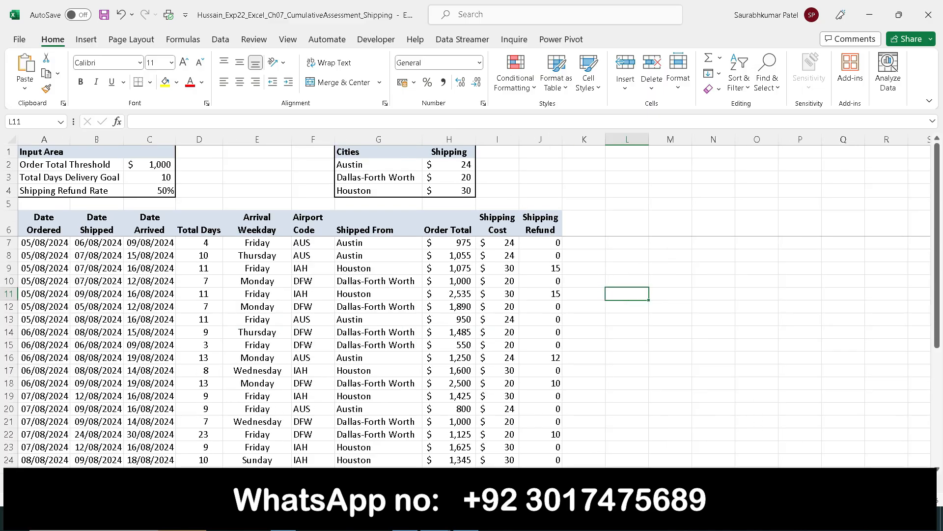
{"action": "left_click", "coordinate": [909, 499]}
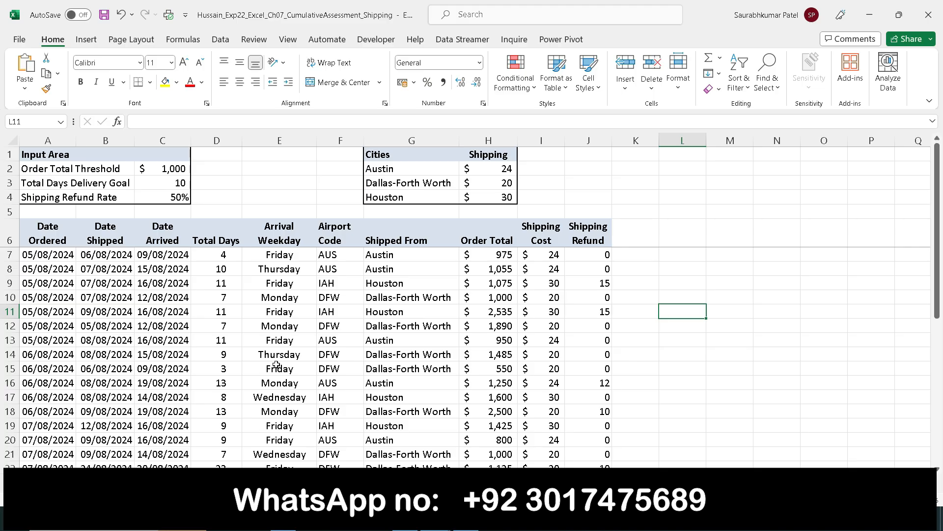
Switch to Word and continue the contact sentence after "that is" with "given in video description".
{"action": "mouse_move", "coordinate": [464, 527]}
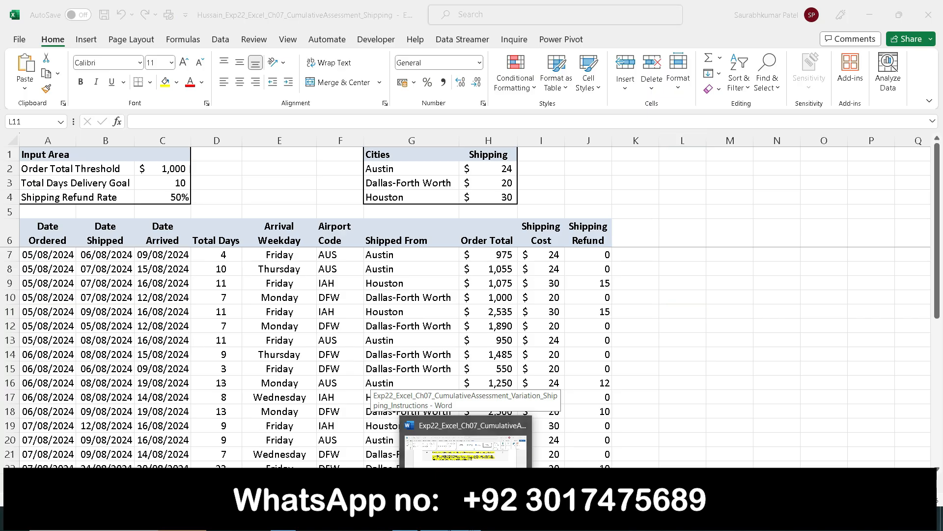
{"action": "left_click", "coordinate": [464, 445]}
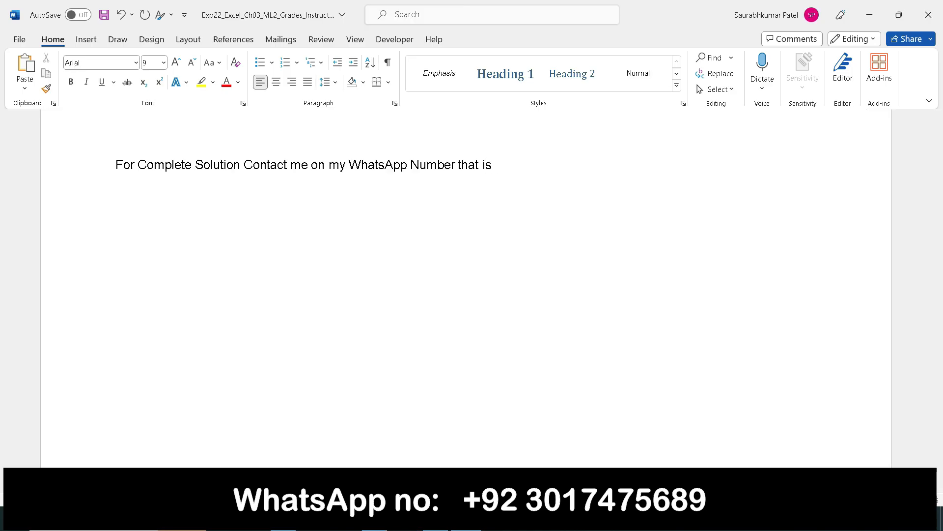
{"action": "type", "text": "given in video descr"}
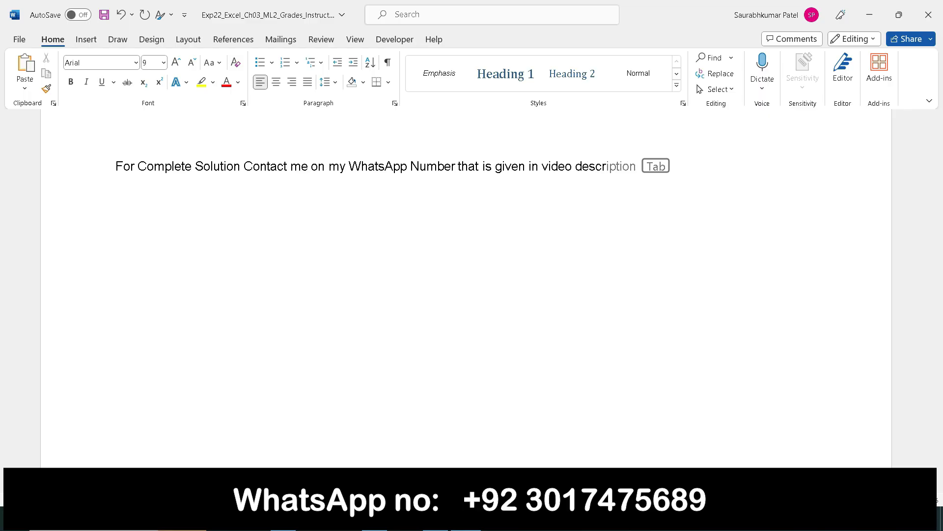
{"action": "key", "text": "Tab"}
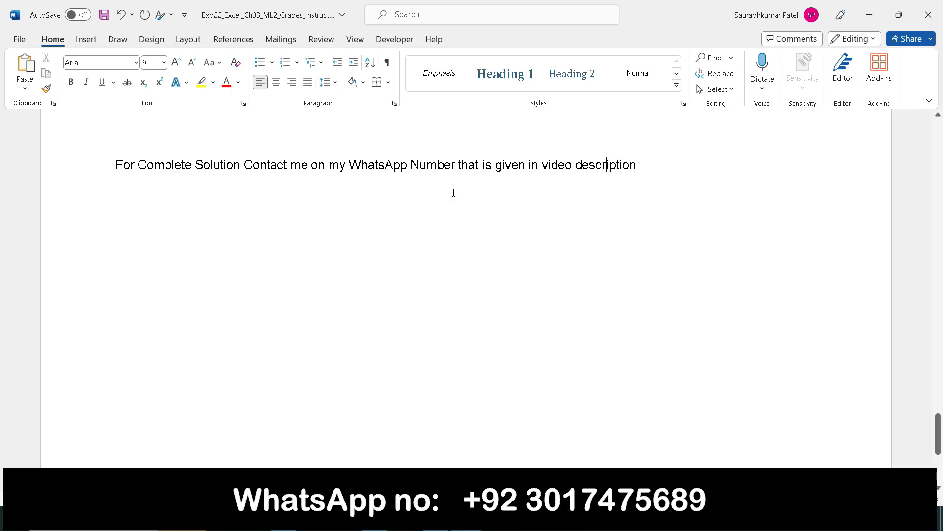
End the contact sentence with a period and add "Lets make full Course deal. Many thanks" after it.
{"action": "type", "text": "."}
{"action": "type", "text": "L"}
{"action": "key", "text": "BackSpace"}
{"action": "type", "text": "Lets make"}
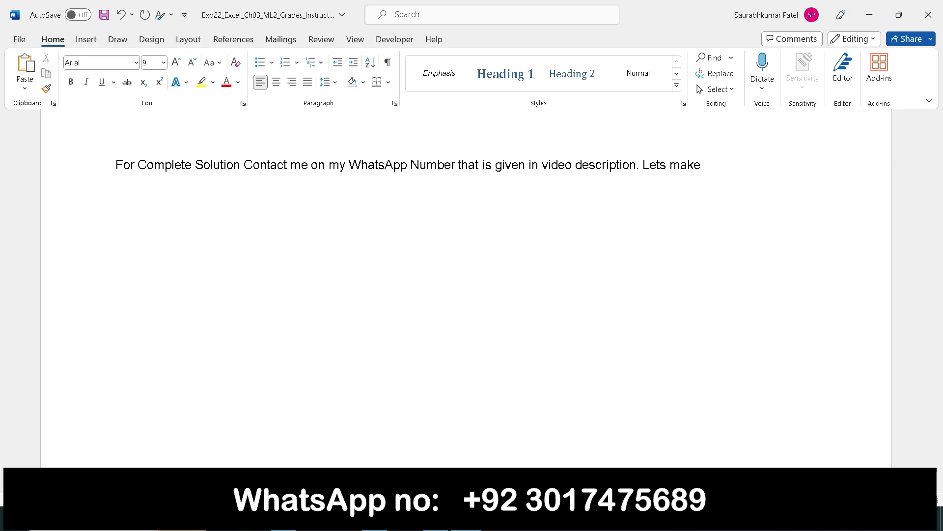
{"action": "type", "text": " full"}
{"action": "type", "text": " C"}
{"action": "type", "text": "oues"}
{"action": "key", "text": "BackSpace"}
{"action": "key", "text": "BackSpace"}
{"action": "key", "text": "BackSpace"}
{"action": "type", "text": "u"}
{"action": "type", "text": "rse dea"}
{"action": "type", "text": "l"}
{"action": "type", "text": ". "}
{"action": "type", "text": "Many t"}
{"action": "type", "text": "hanks"}
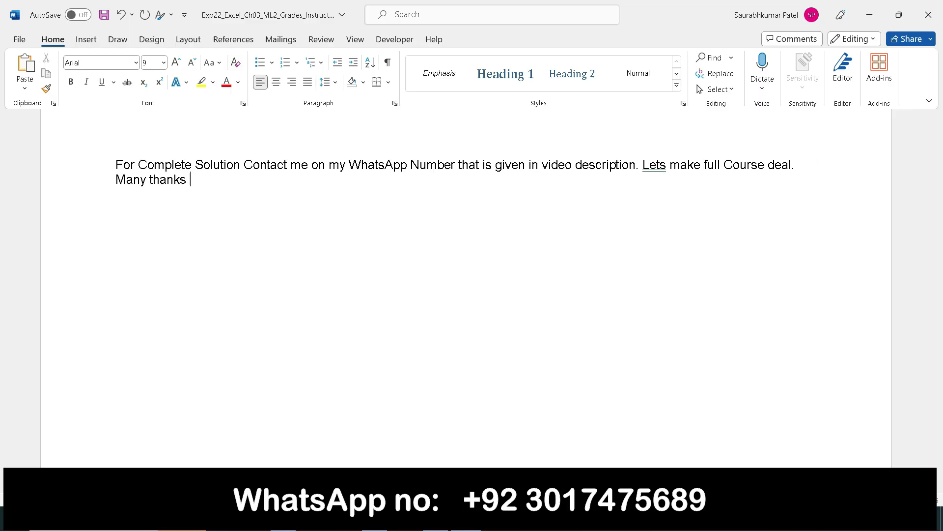
Remove the trailing space after "Many thanks" and correct "Lets" to "Let's" with the suggested fix.
{"action": "key", "text": "BackSpace"}
{"action": "right_click", "coordinate": [661, 167]}
{"action": "left_click", "coordinate": [689, 196]}
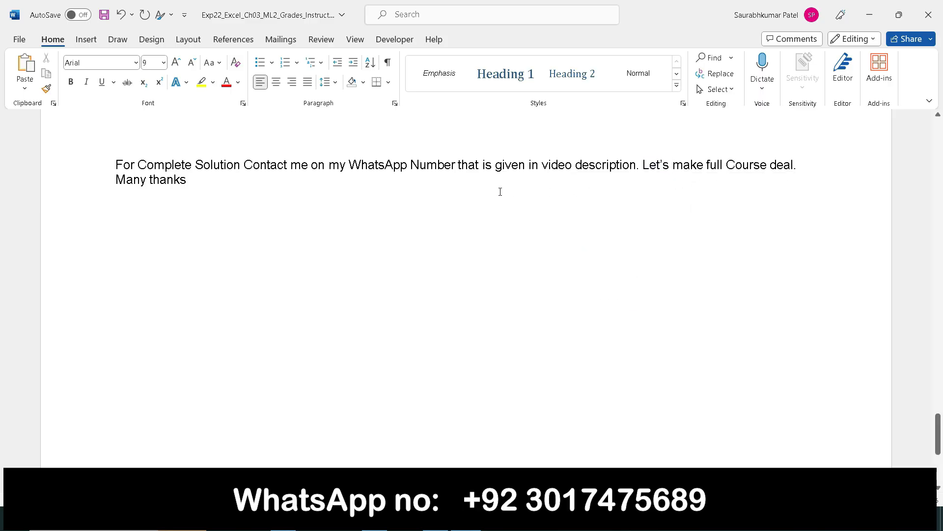
{"action": "triple_click", "coordinate": [197, 181]}
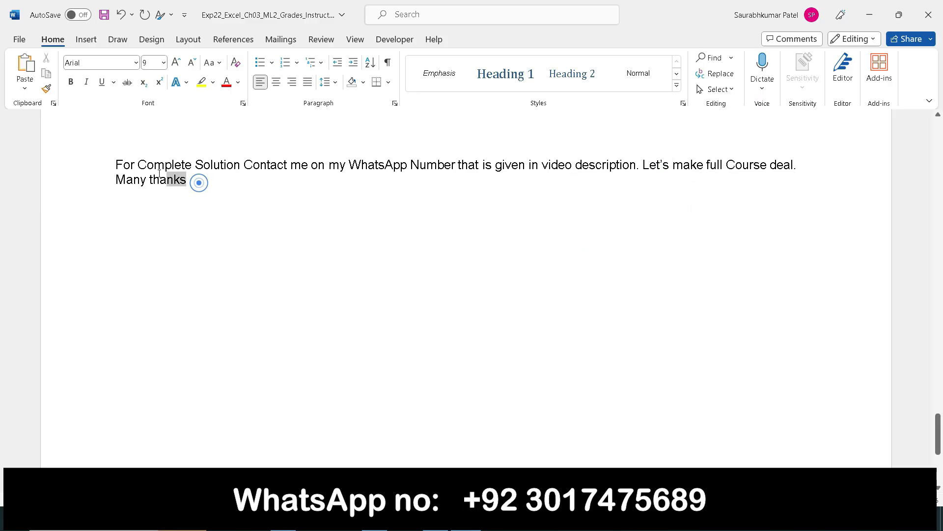
{"action": "left_click", "coordinate": [268, 191]}
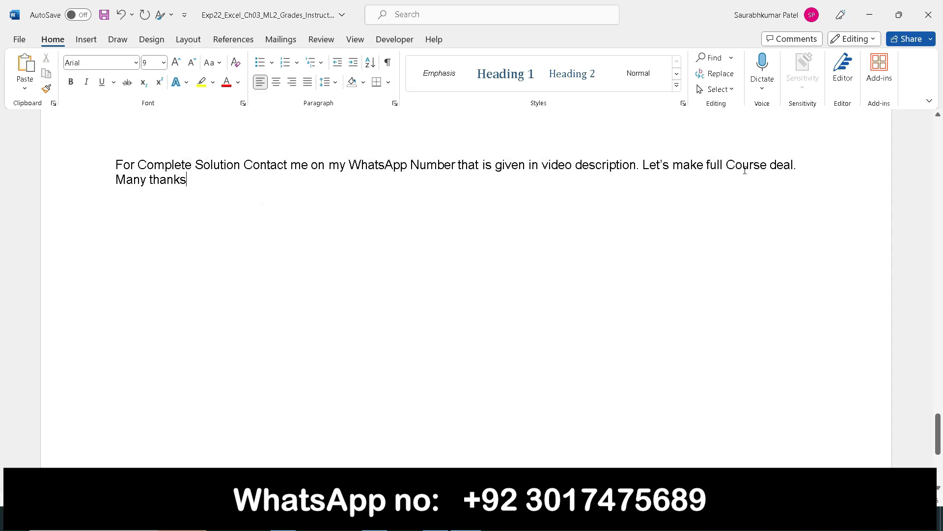
Insert "for 100% Grades" after "full Course deal", before the period.
{"action": "left_click", "coordinate": [796, 165]}
{"action": "type", "text": "for 100"}
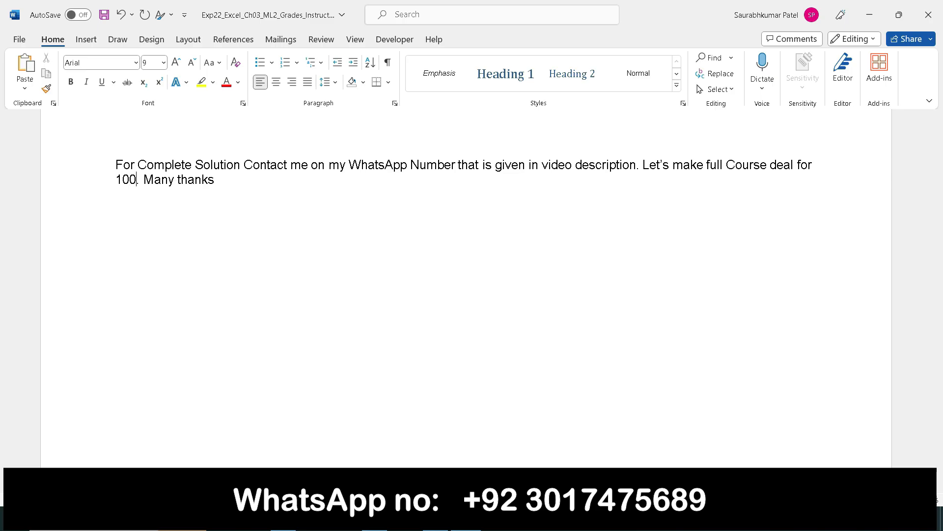
{"action": "type", "text": "% "}
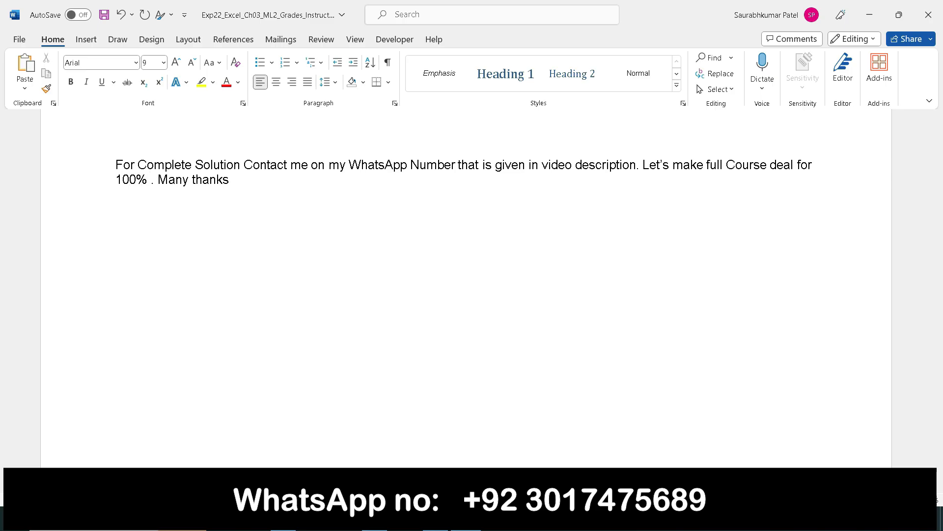
{"action": "type", "text": "Gra"}
{"action": "key", "text": "BackSpace"}
{"action": "key", "text": "BackSpace"}
{"action": "type", "text": "rades"}
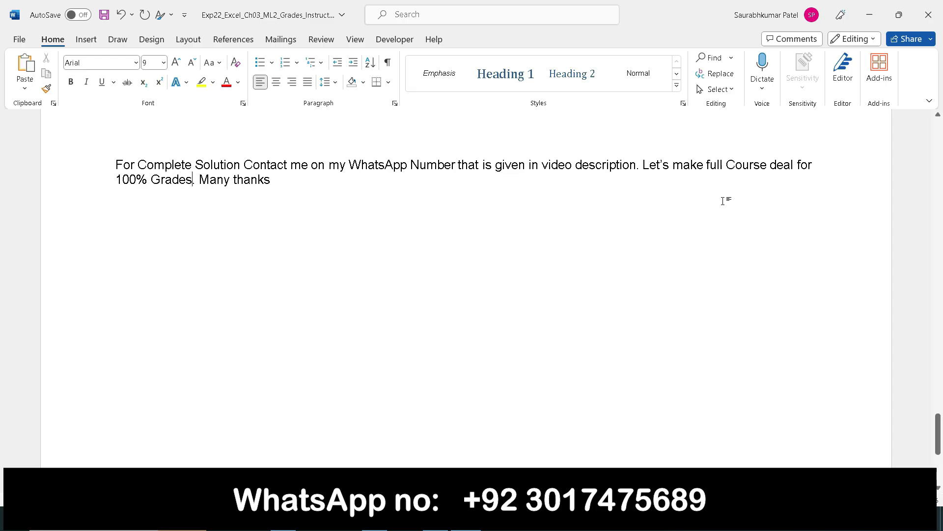
Format the whole contact note in bold with yellow highlighting and a red font color.
{"action": "left_click_drag", "start_coordinate": [284, 185], "coordinate": [113, 166]}
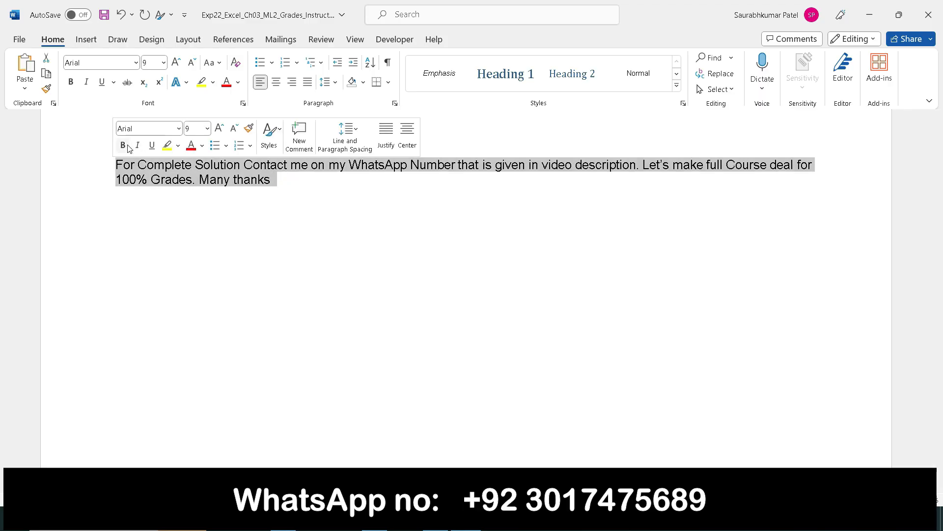
{"action": "left_click", "coordinate": [123, 145]}
{"action": "left_click", "coordinate": [168, 145]}
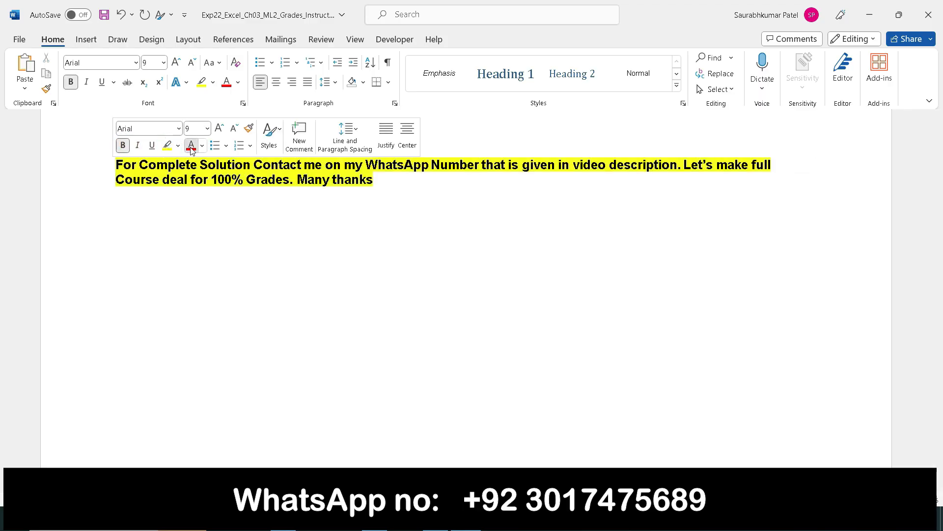
{"action": "left_click_drag", "start_coordinate": [372, 181], "coordinate": [122, 170]}
{"action": "left_click", "coordinate": [196, 148]}
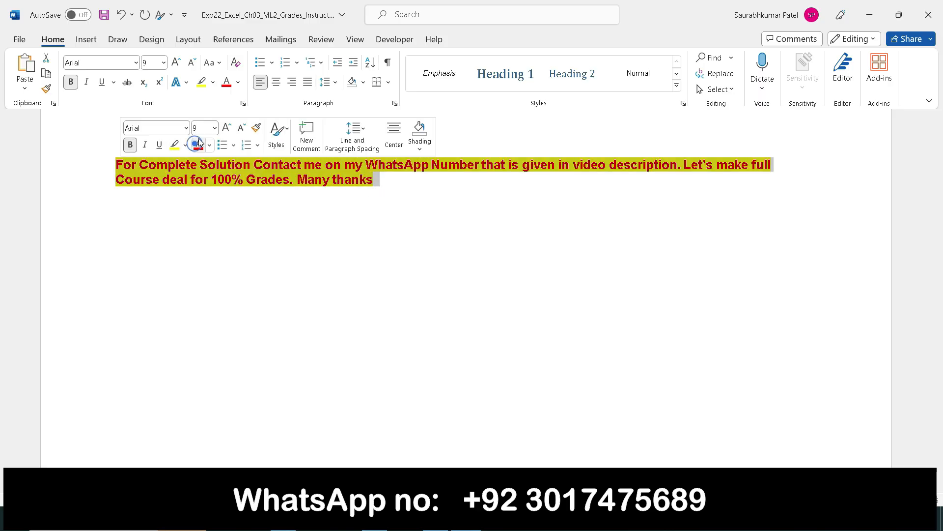
Set the font size of the whole contact note to 14.
{"action": "left_click", "coordinate": [214, 128]}
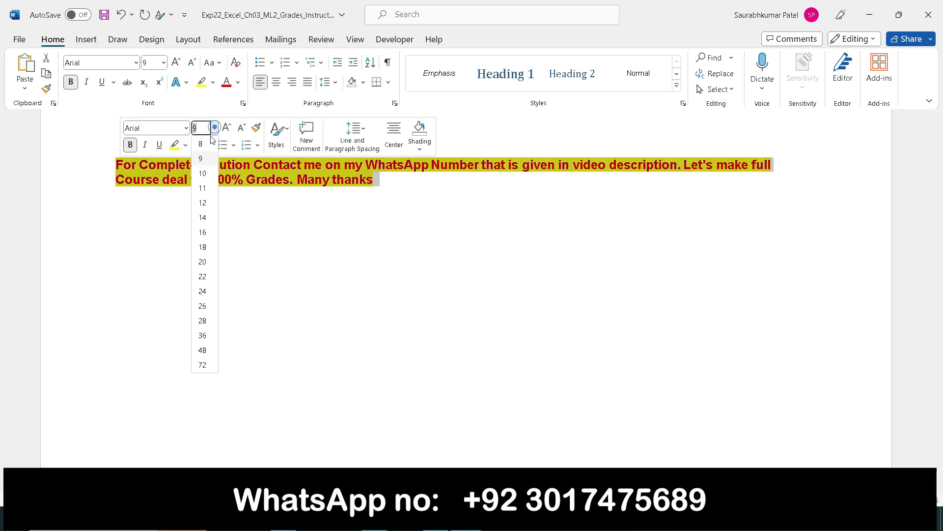
{"action": "left_click", "coordinate": [204, 219]}
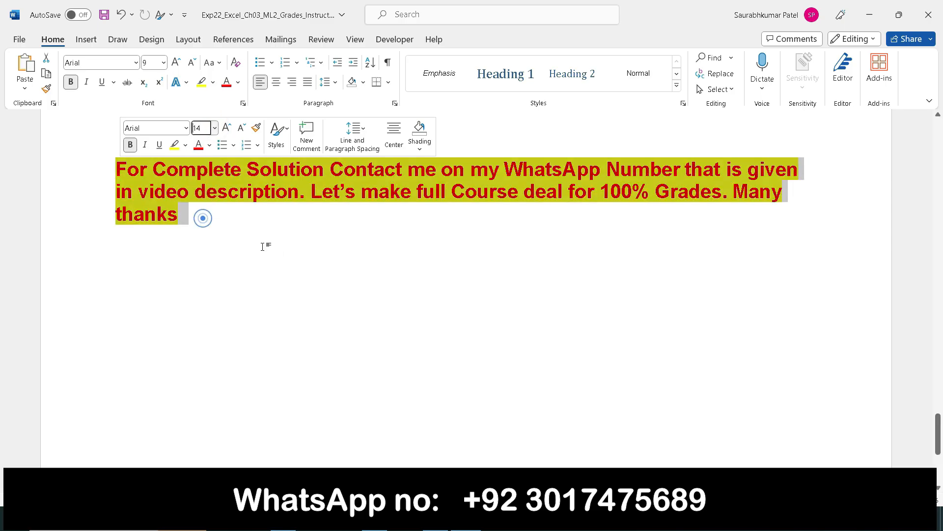
{"action": "left_click", "coordinate": [287, 251]}
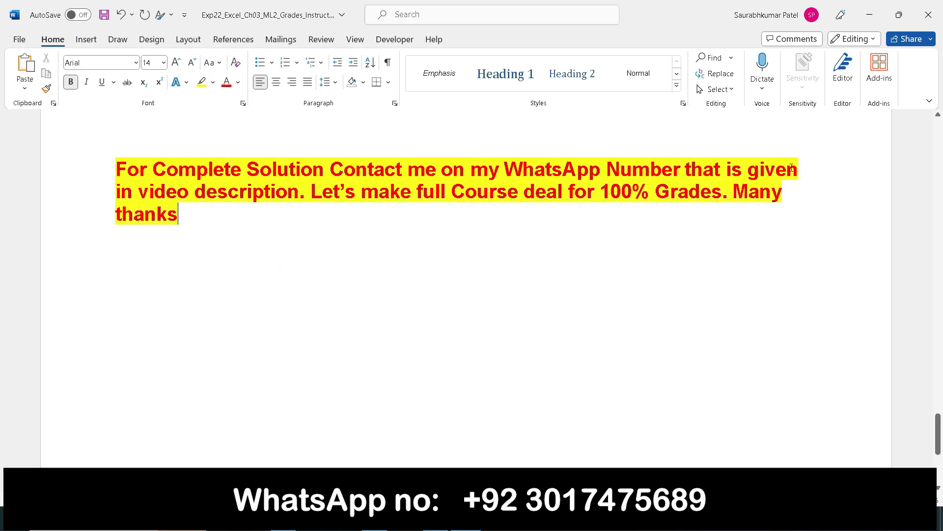
{"action": "left_click", "coordinate": [938, 114]}
{"action": "left_click", "coordinate": [938, 116]}
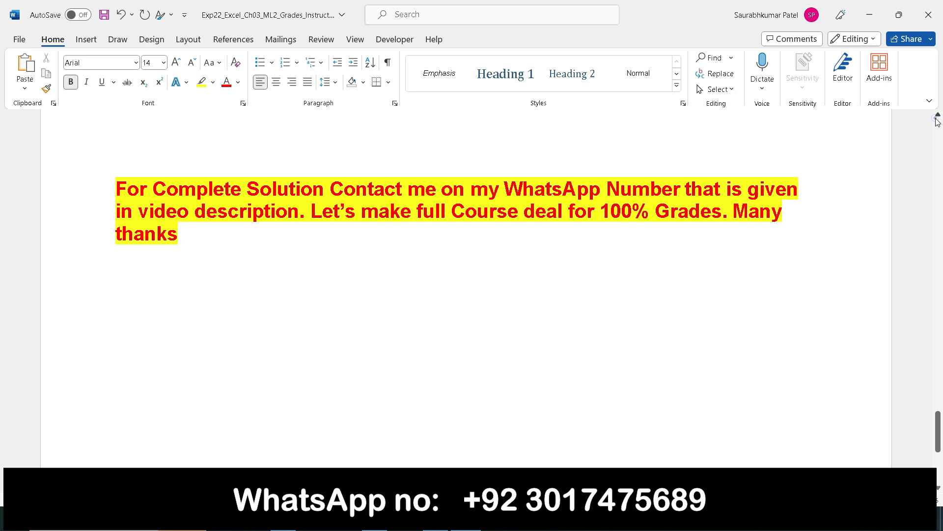